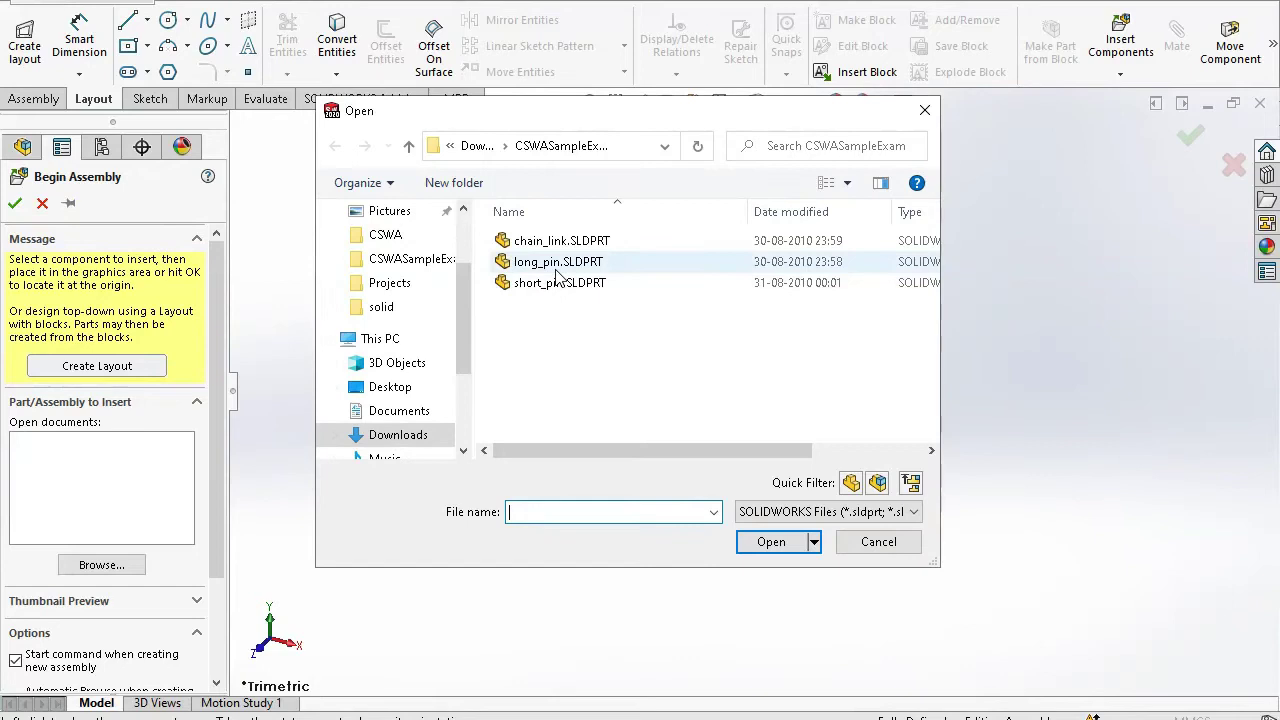
Insert long_pin.SLDPRT as the first component at the assembly origin and check its origin against the assembly origin
{"action": "left_click", "coordinate": [566, 262]}
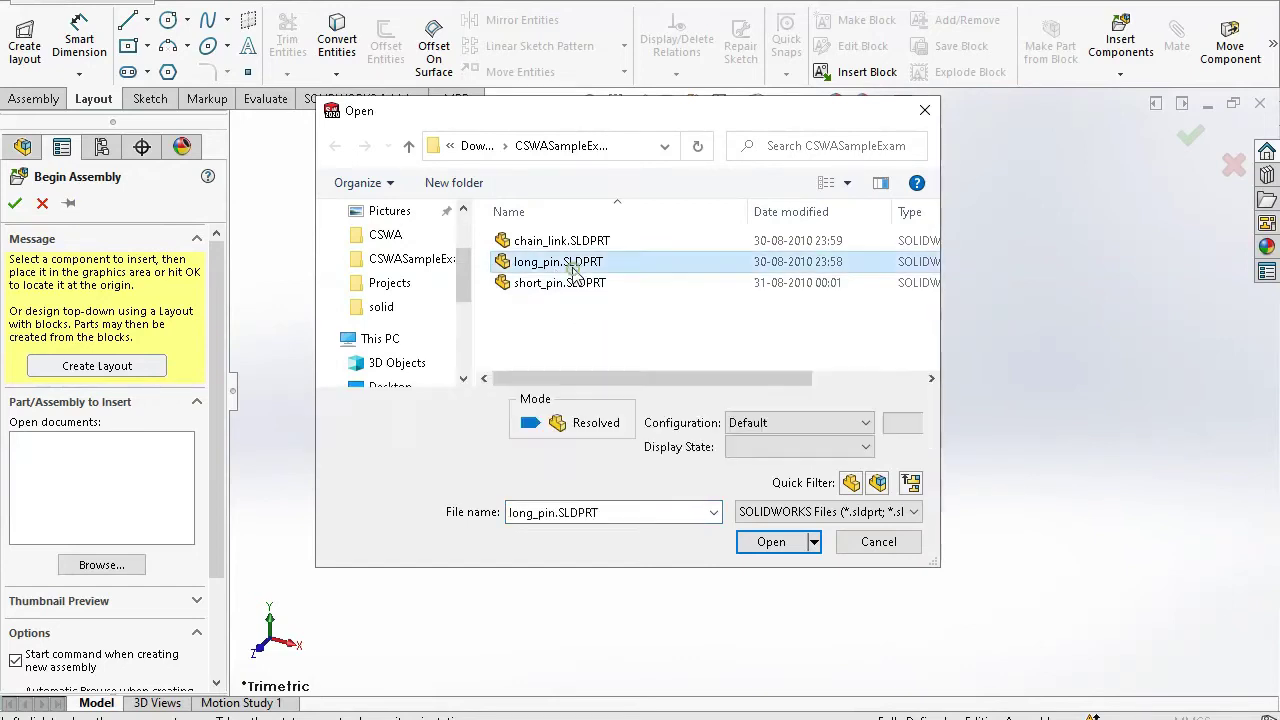
{"action": "left_click", "coordinate": [768, 545]}
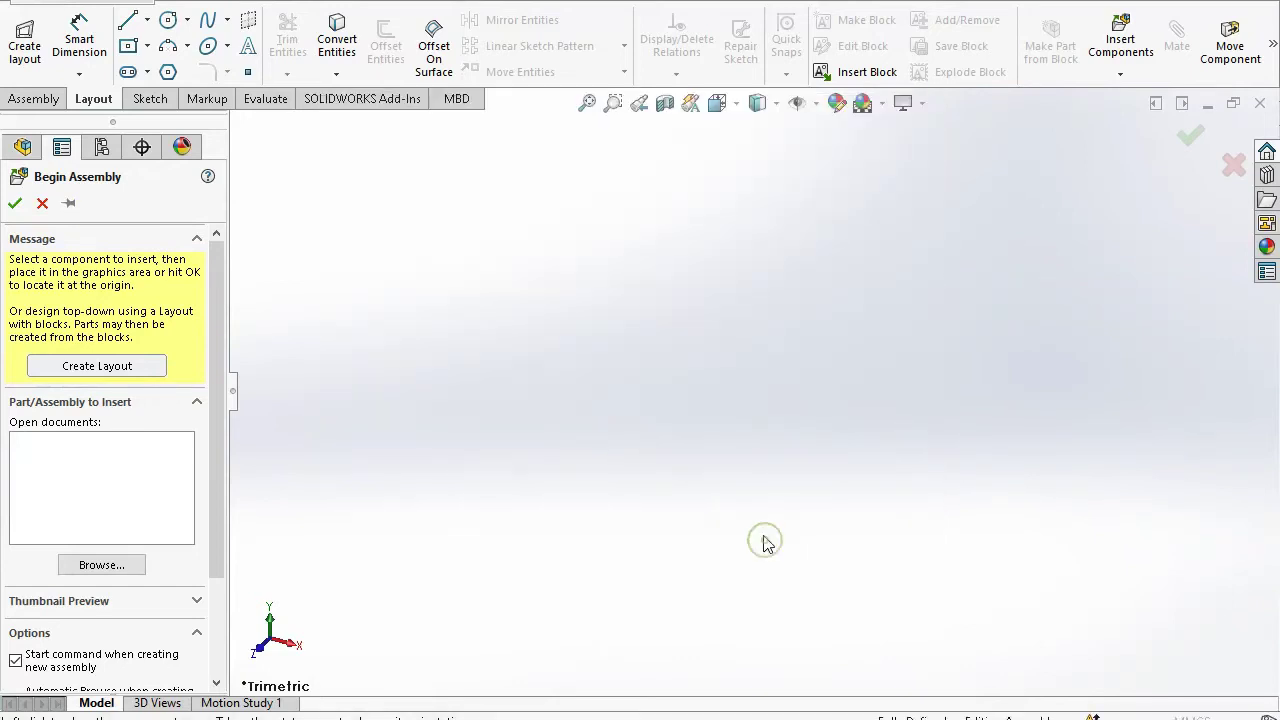
{"action": "left_click", "coordinate": [15, 204]}
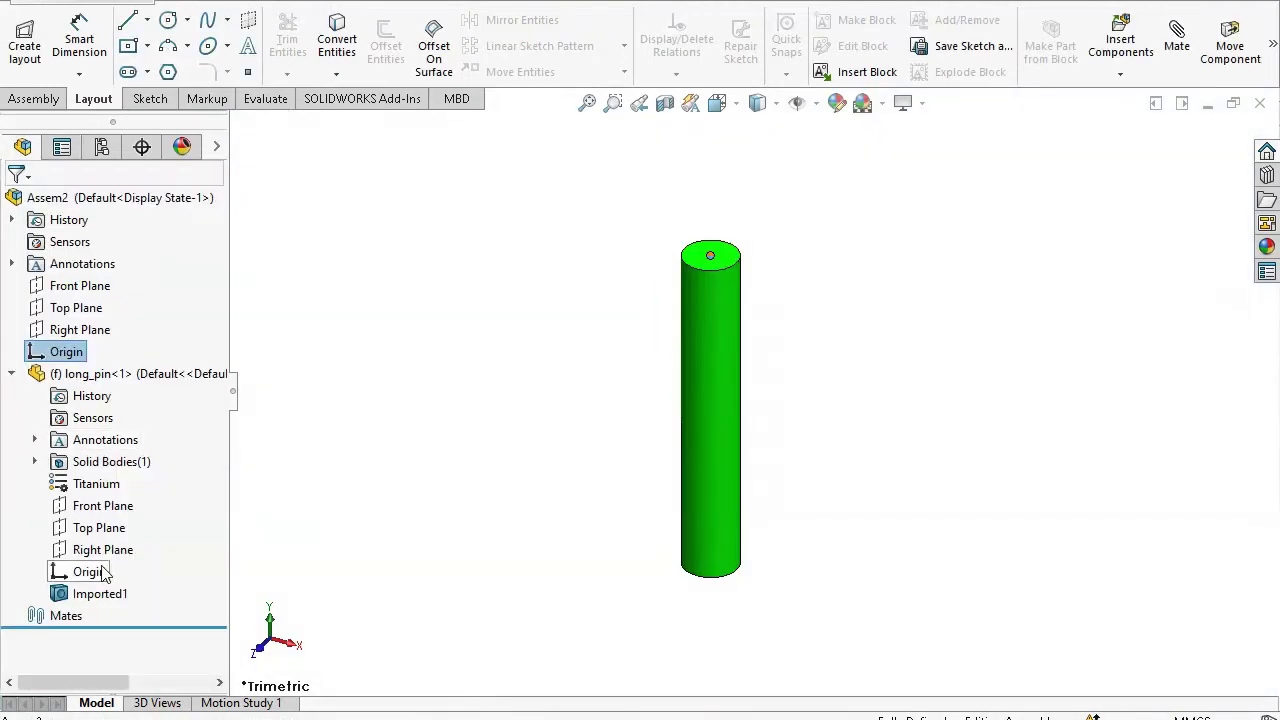
{"action": "left_click", "coordinate": [95, 571]}
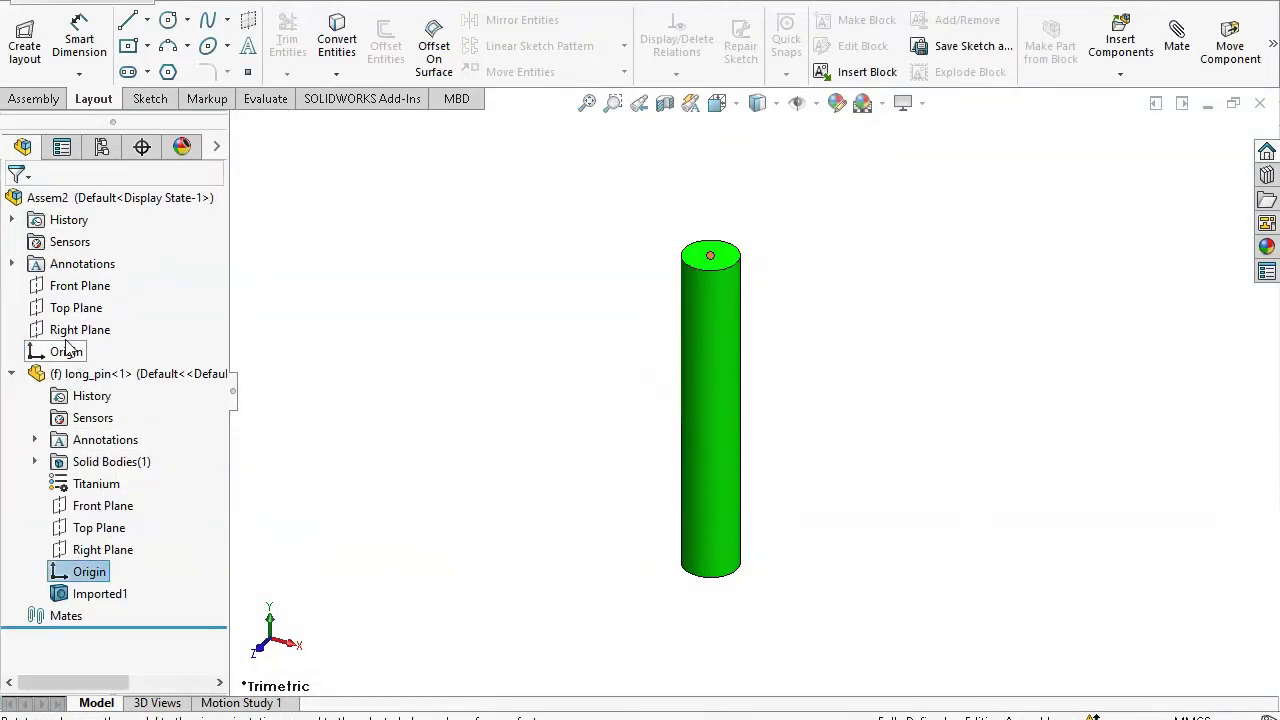
{"action": "left_click", "coordinate": [64, 350]}
{"action": "left_click", "coordinate": [90, 574]}
Load chain_link, long_pin and short_pin together for insertion and keep the Insert Component command active for multiple copies
{"action": "left_click", "coordinate": [30, 102]}
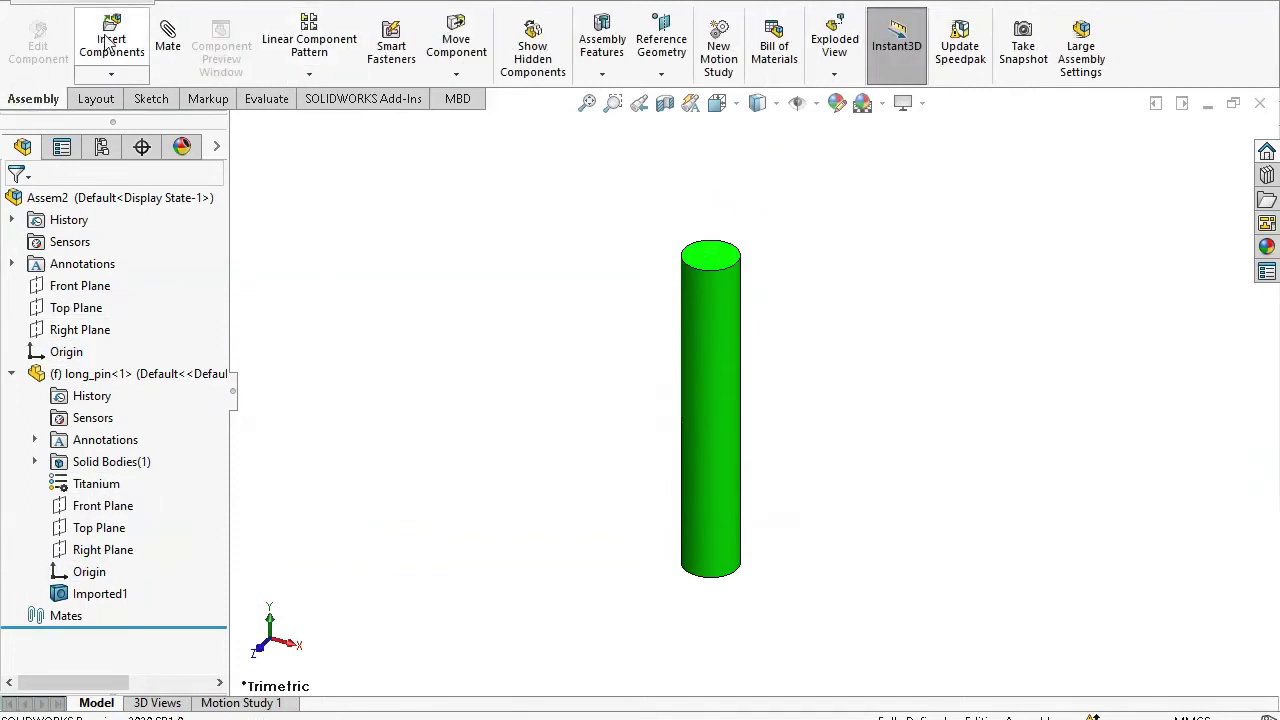
{"action": "left_click", "coordinate": [139, 550]}
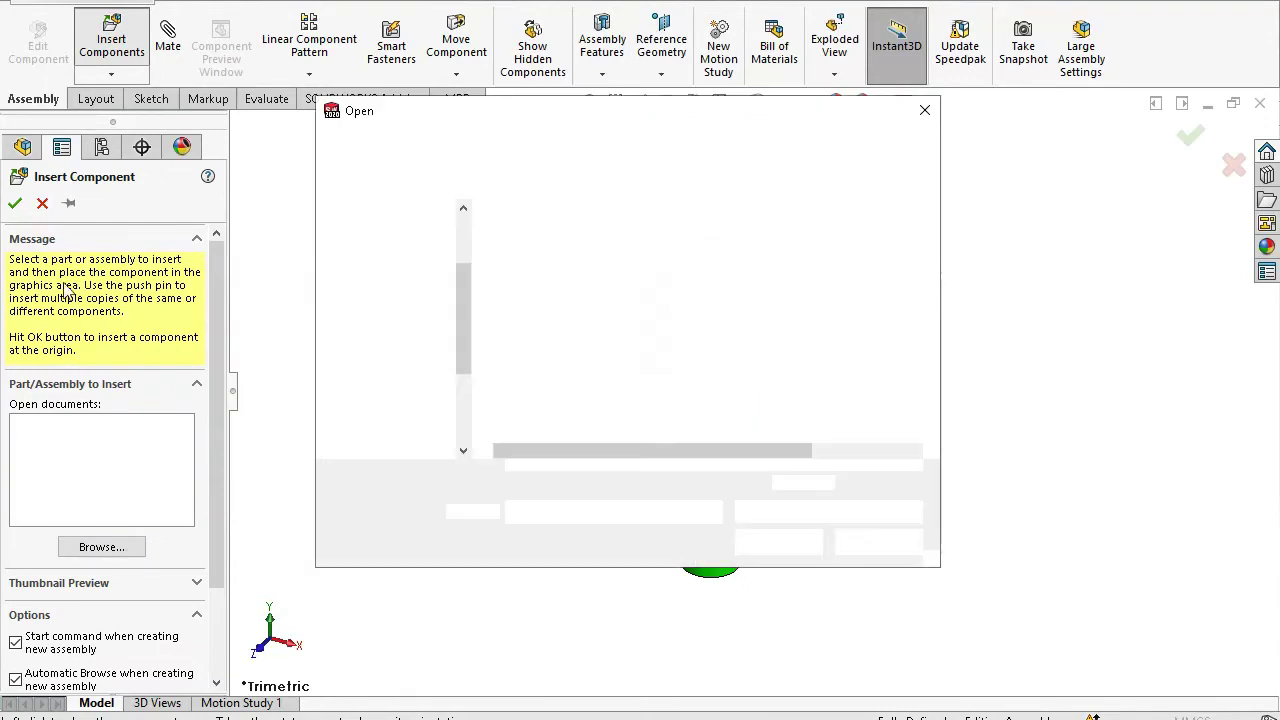
{"action": "left_click_drag", "start_coordinate": [628, 364], "coordinate": [472, 216]}
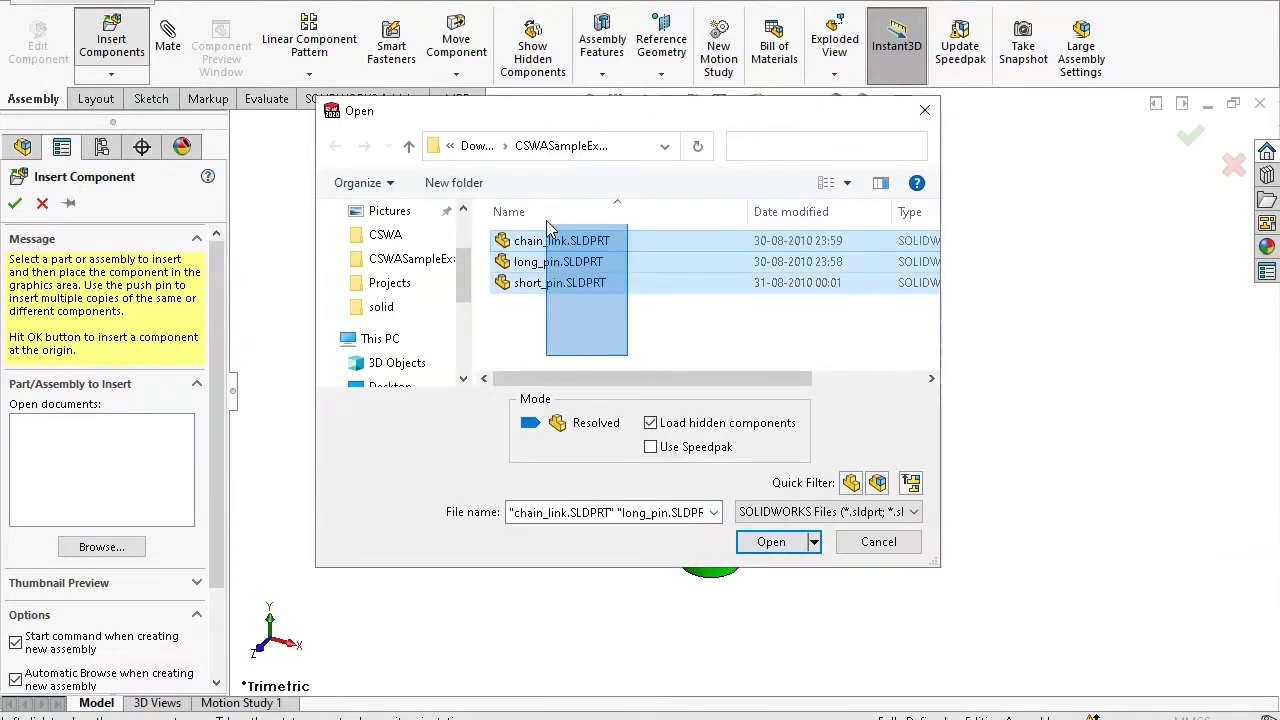
{"action": "left_click", "coordinate": [760, 545]}
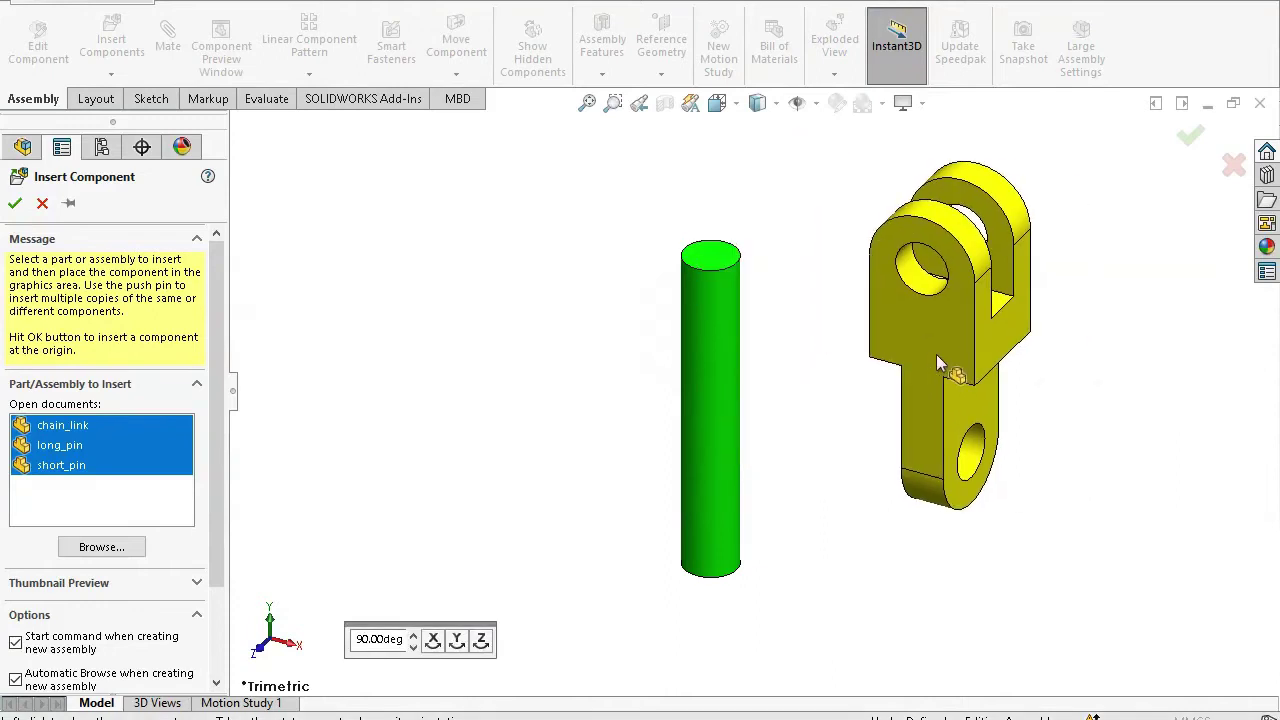
{"action": "left_click", "coordinate": [69, 204]}
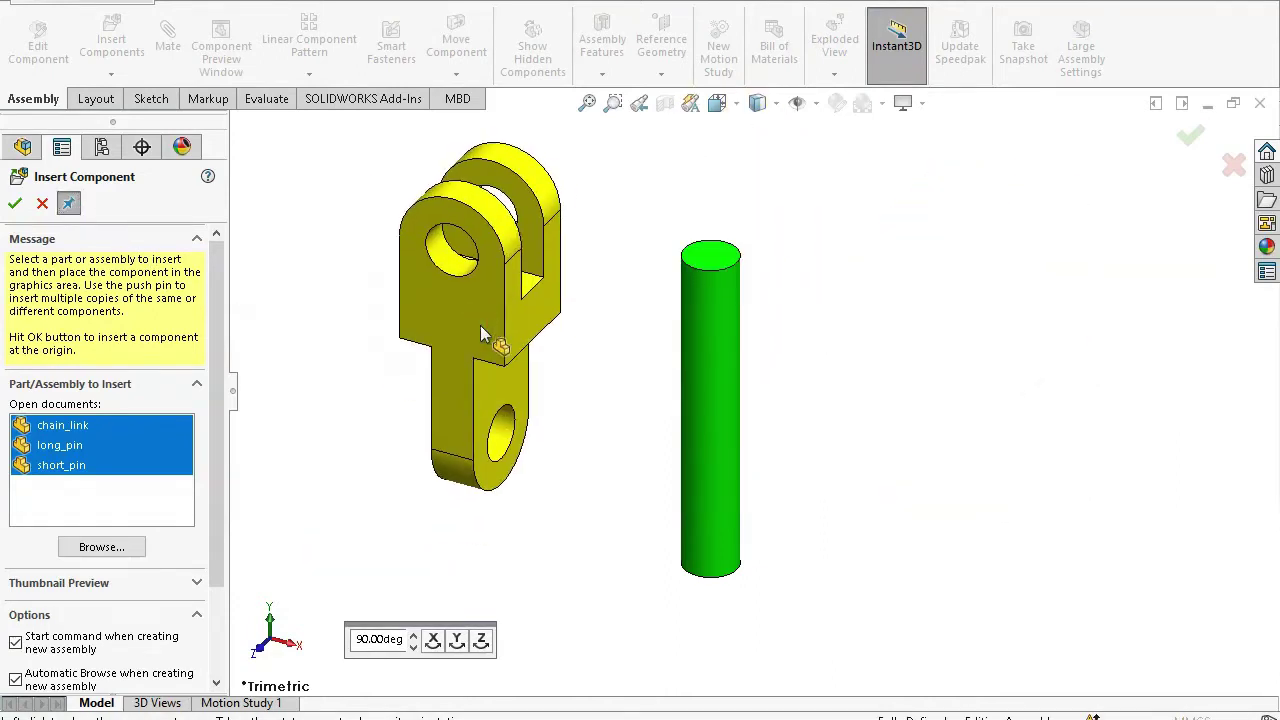
Place four copies of chain_link in the free space beside the fixed long pin
{"action": "left_click", "coordinate": [481, 335]}
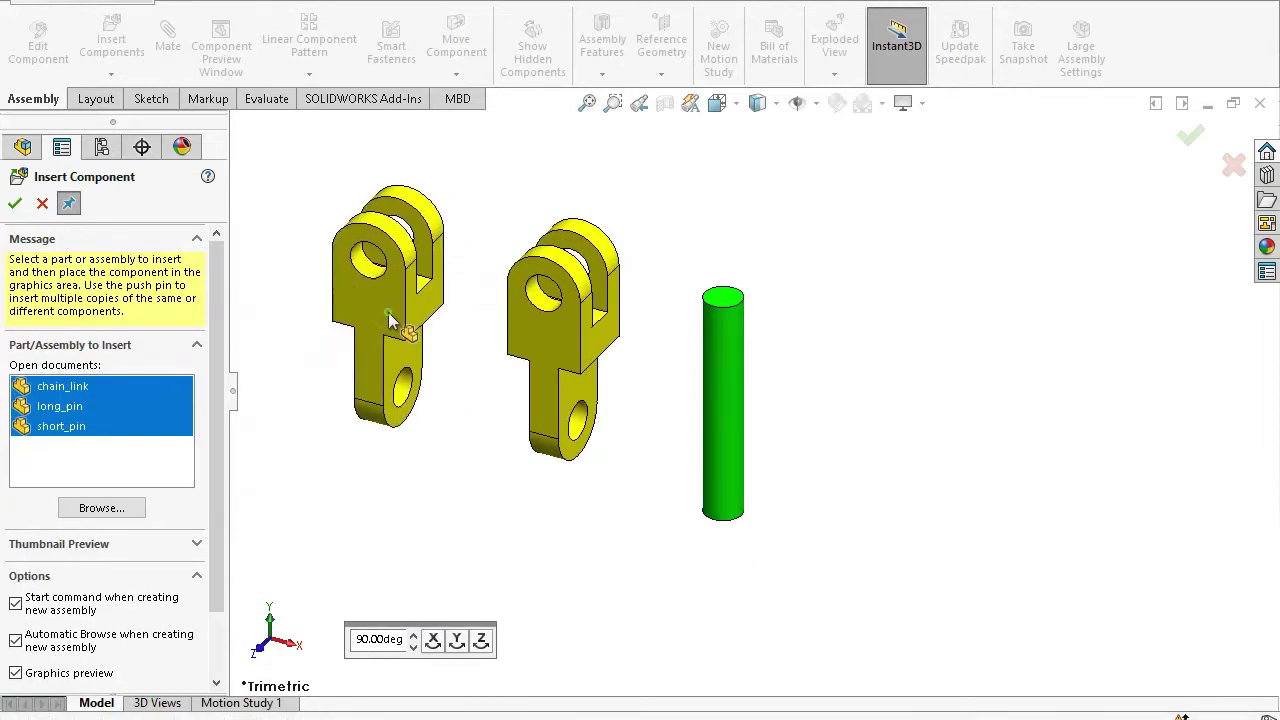
{"action": "left_click", "coordinate": [390, 320]}
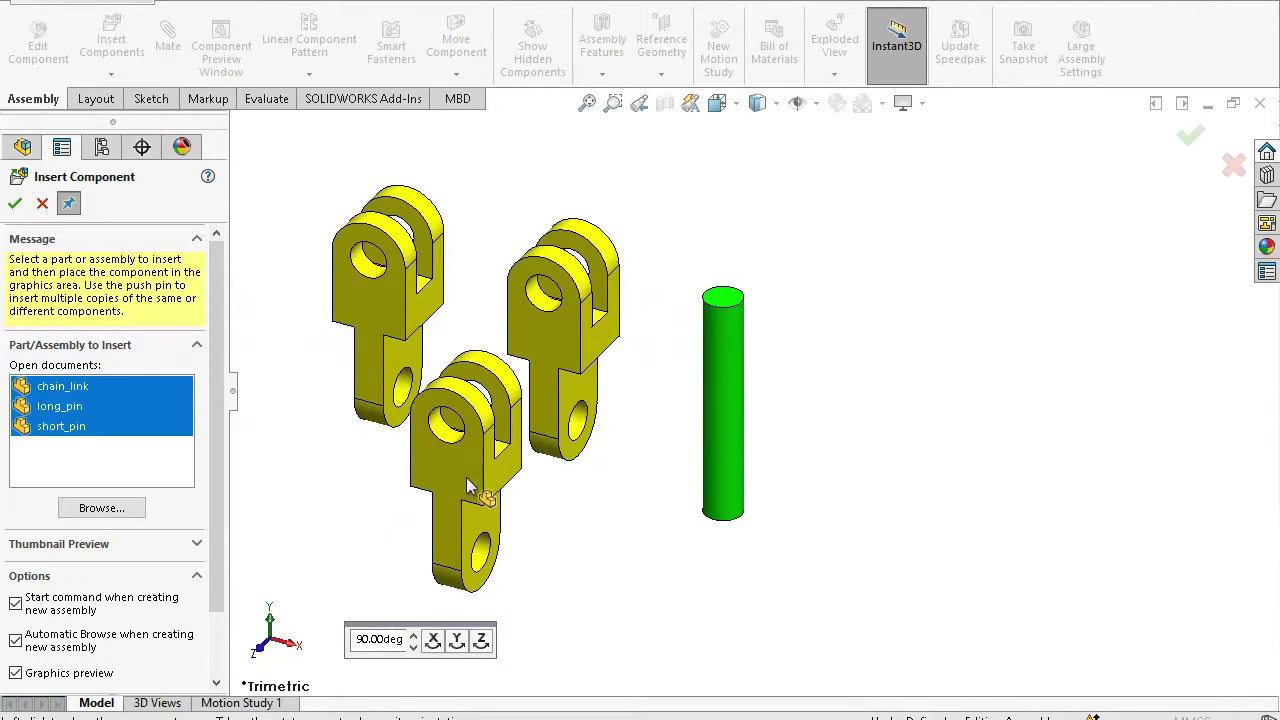
{"action": "left_click", "coordinate": [462, 468]}
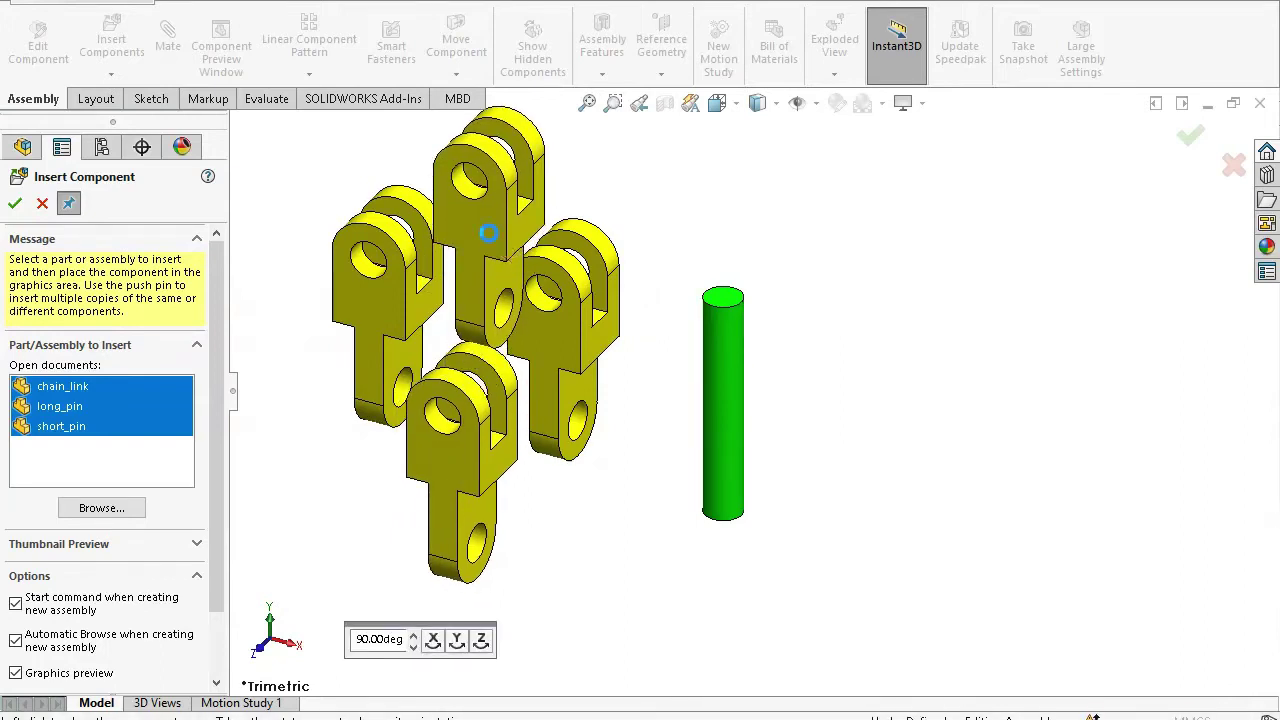
{"action": "left_click", "coordinate": [490, 243]}
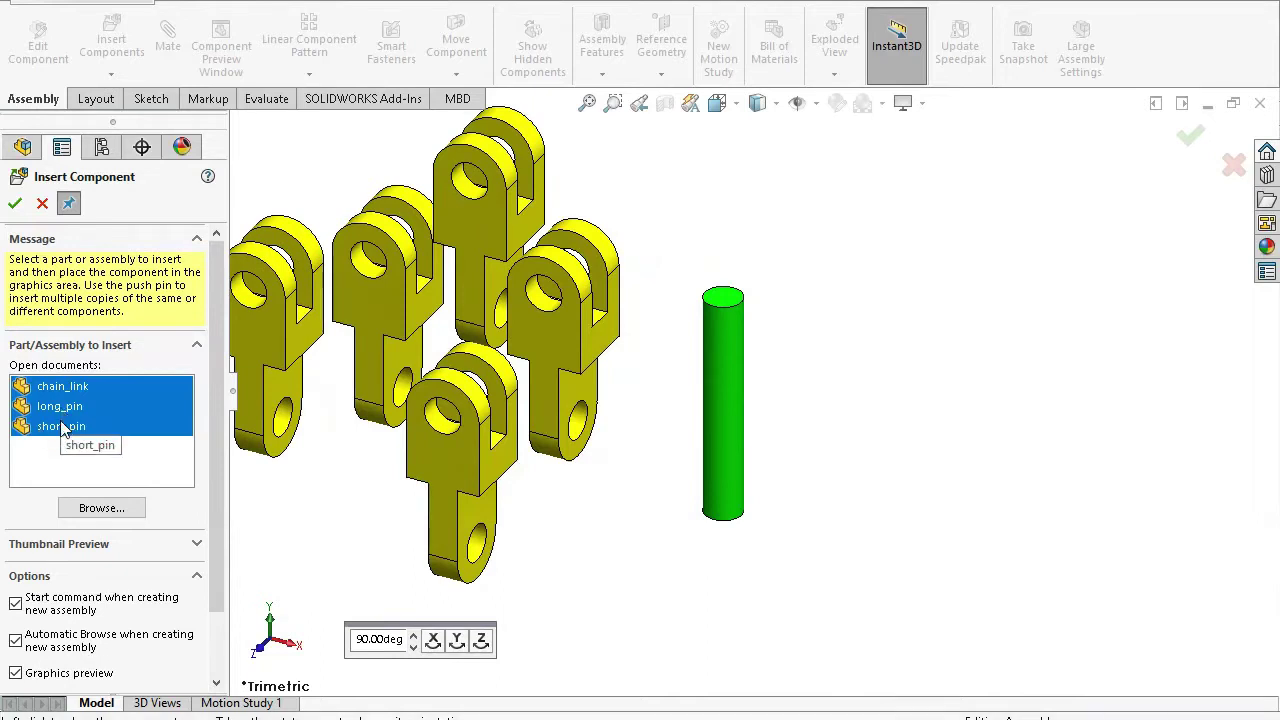
Place one more long_pin and two short_pin copies around the fixed long pin and finish inserting components
{"action": "left_click", "coordinate": [62, 428], "text": "ctrl"}
{"action": "left_click", "coordinate": [59, 406]}
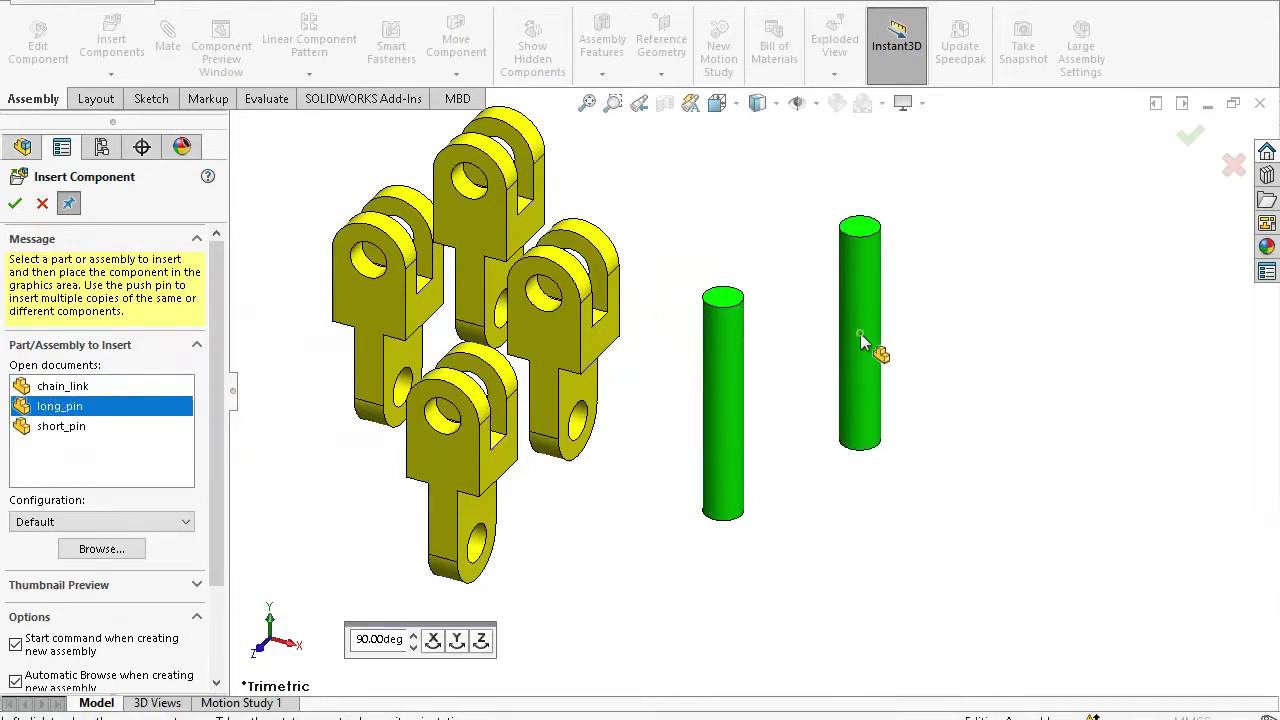
{"action": "left_click", "coordinate": [857, 333]}
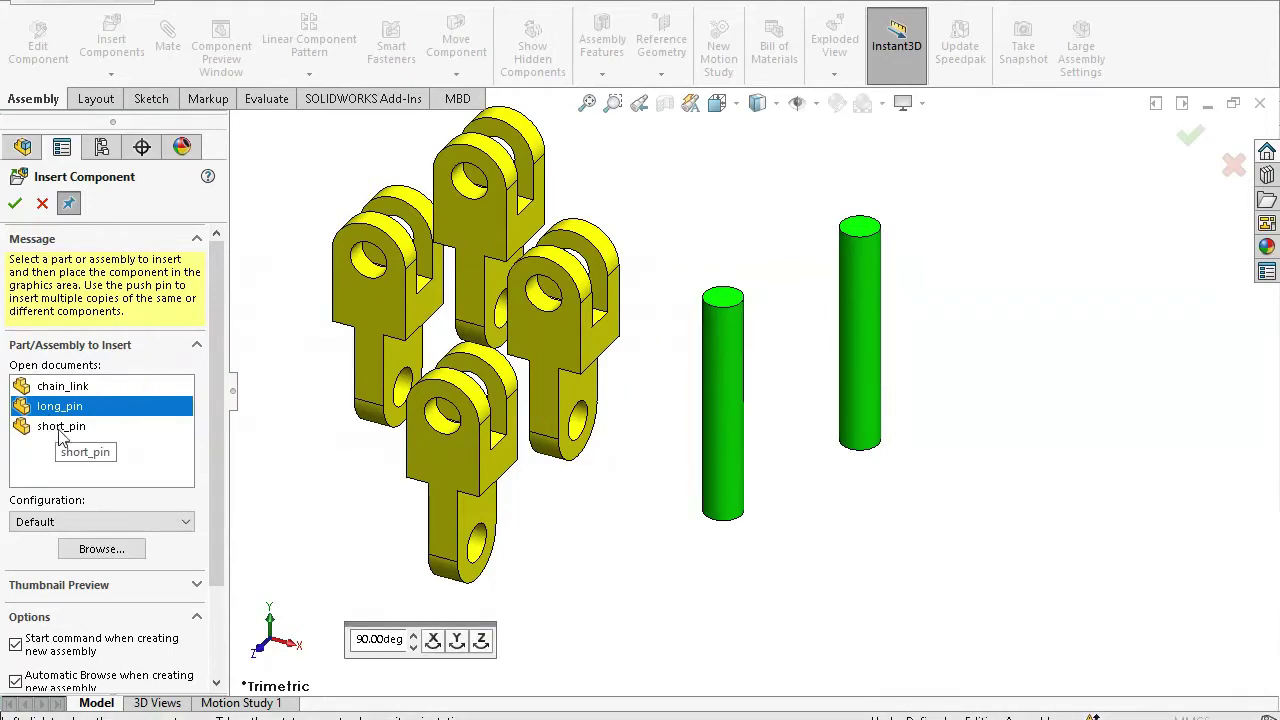
{"action": "left_click", "coordinate": [60, 427]}
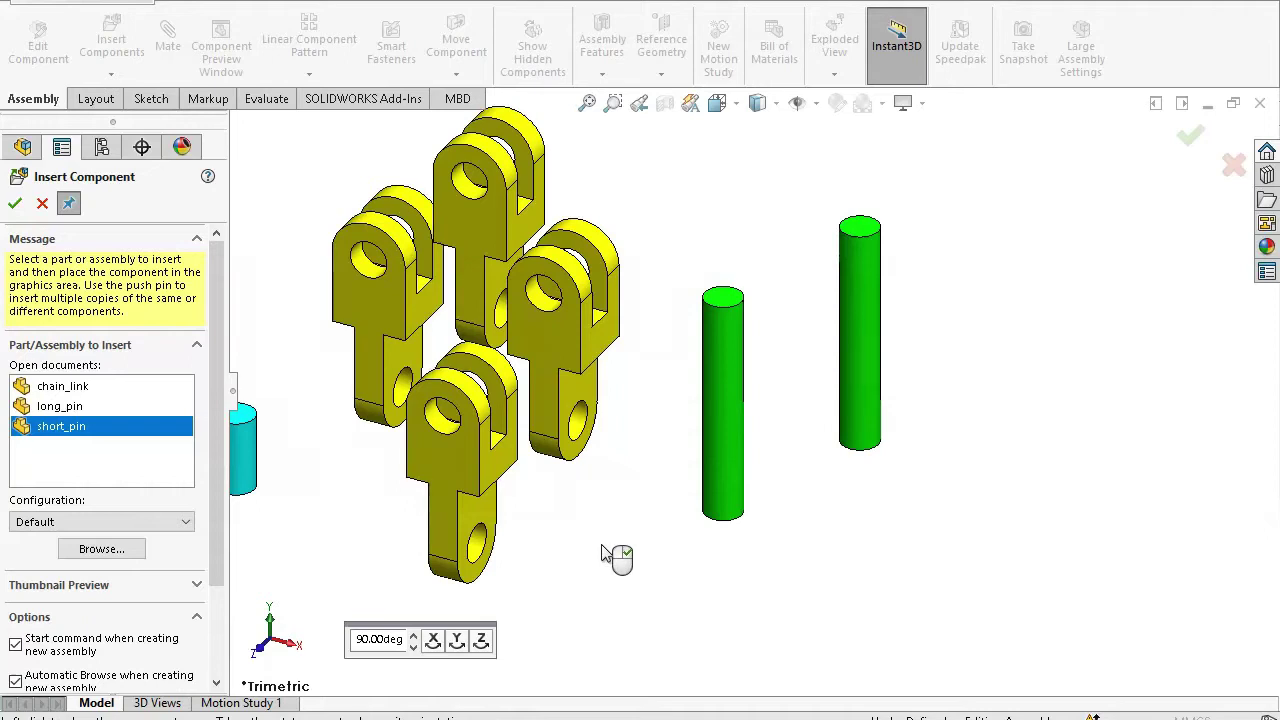
{"action": "left_click", "coordinate": [643, 489]}
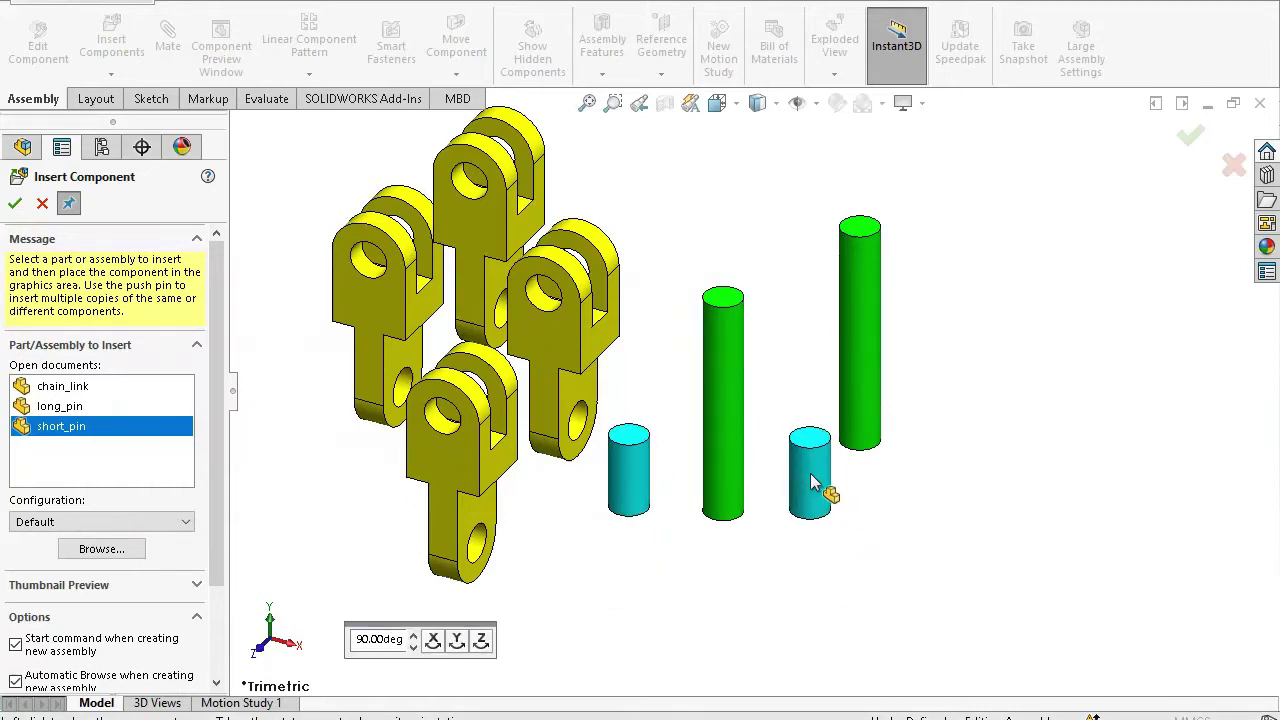
{"action": "left_click", "coordinate": [812, 483]}
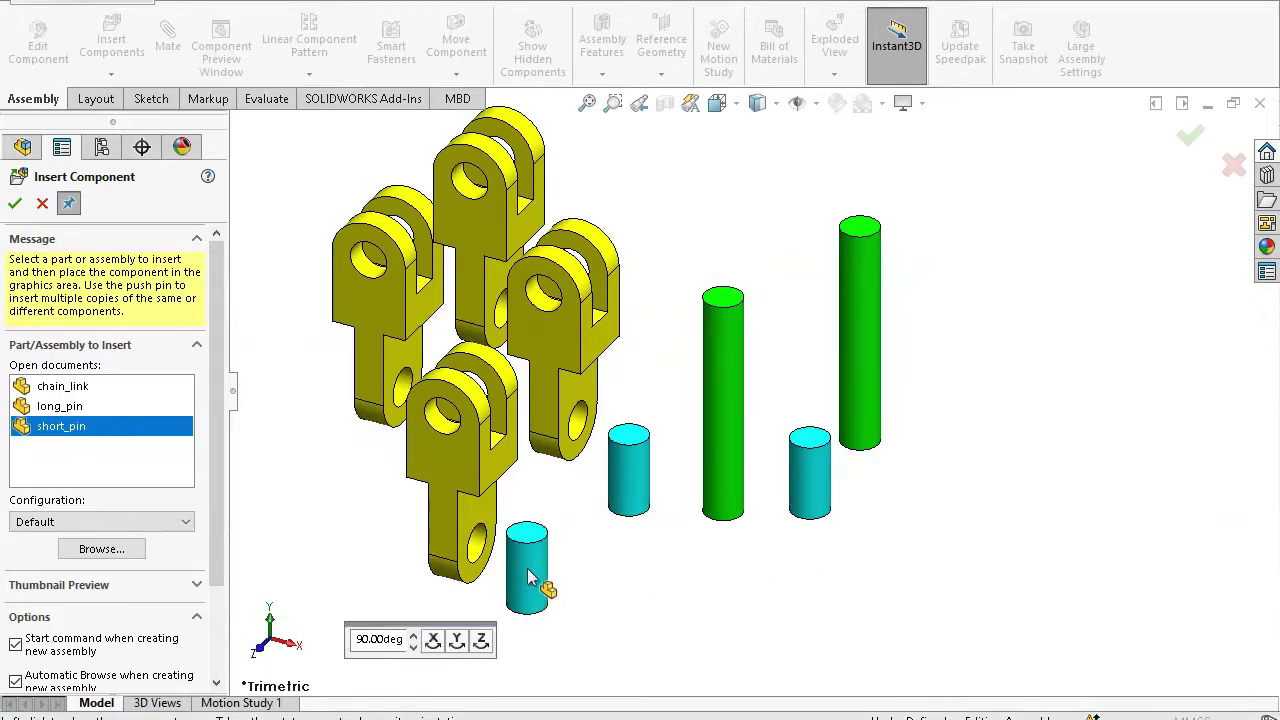
{"action": "left_click", "coordinate": [15, 205]}
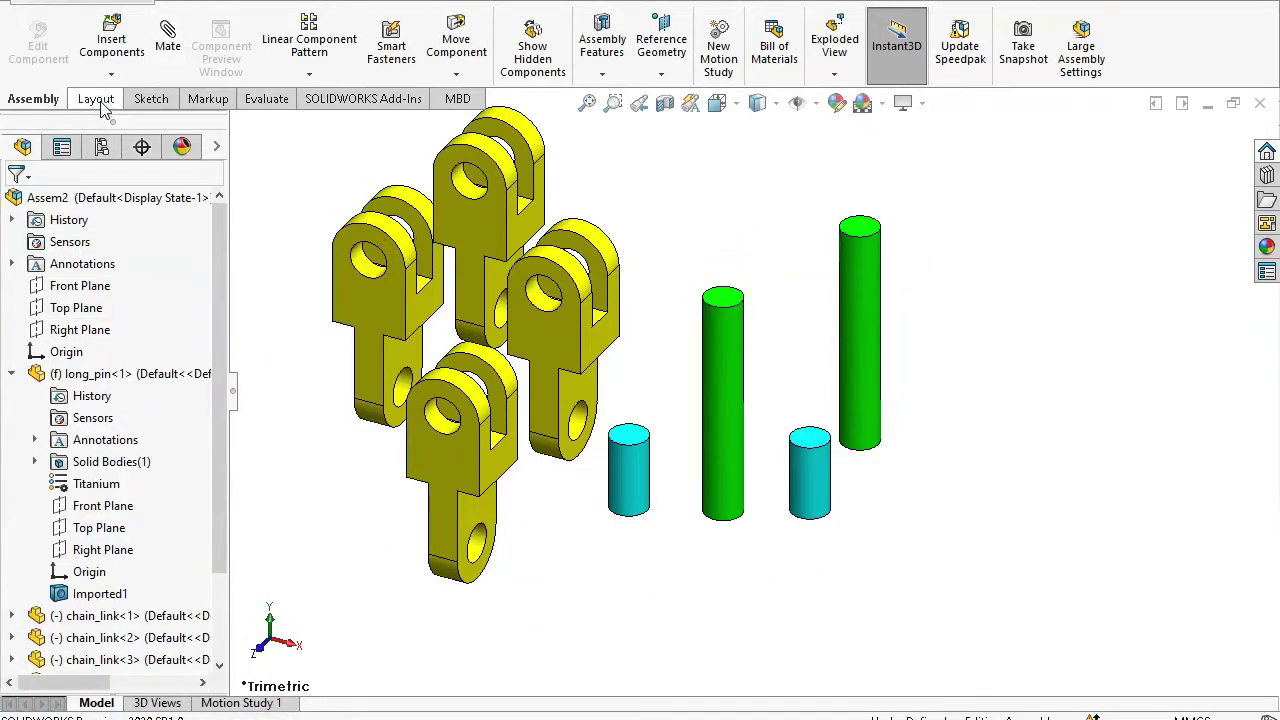
Add a concentric mate between the single-end hole of chain_link<1> and the cylindrical face of the fixed long pin
{"action": "left_click", "coordinate": [170, 42]}
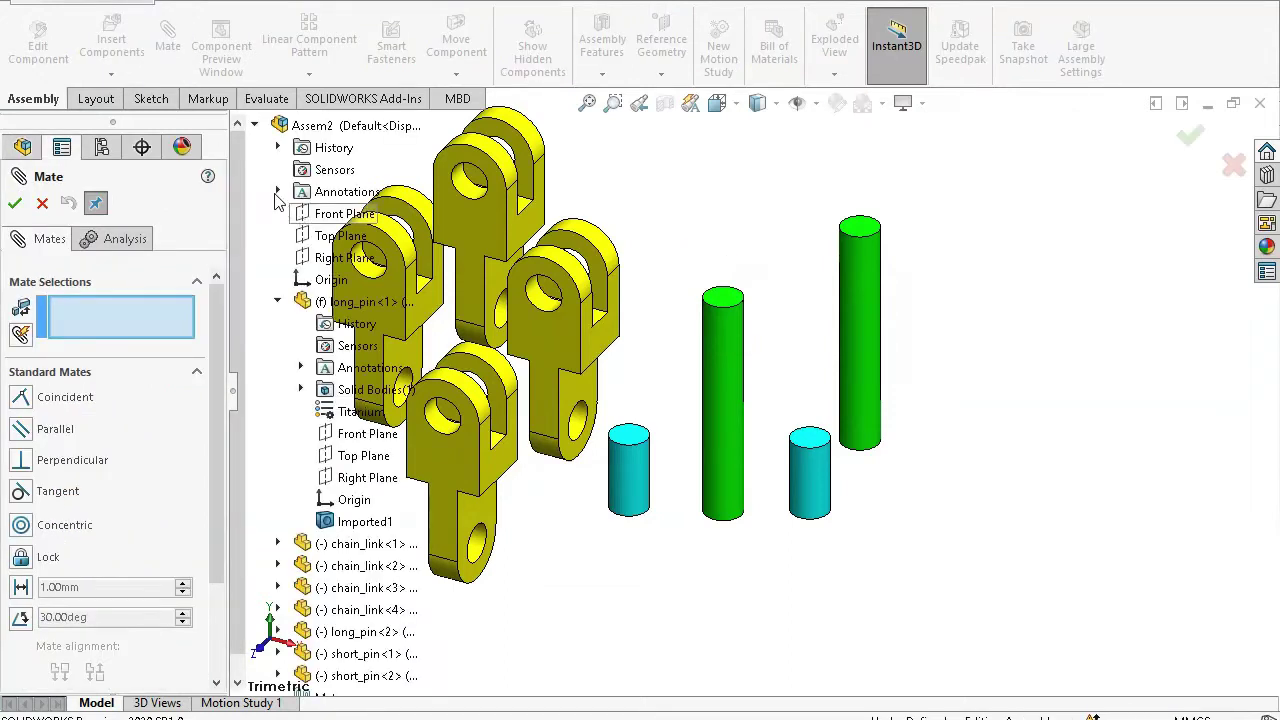
{"action": "left_click", "coordinate": [580, 424]}
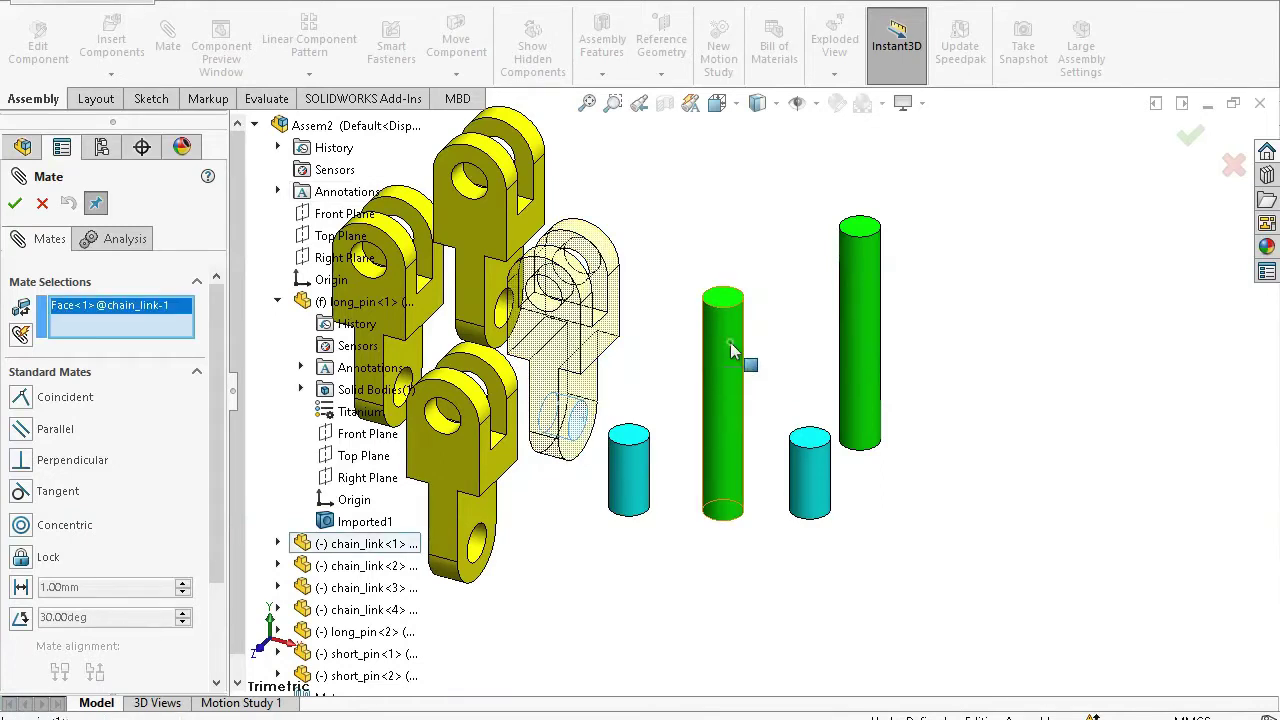
{"action": "left_click", "coordinate": [731, 350]}
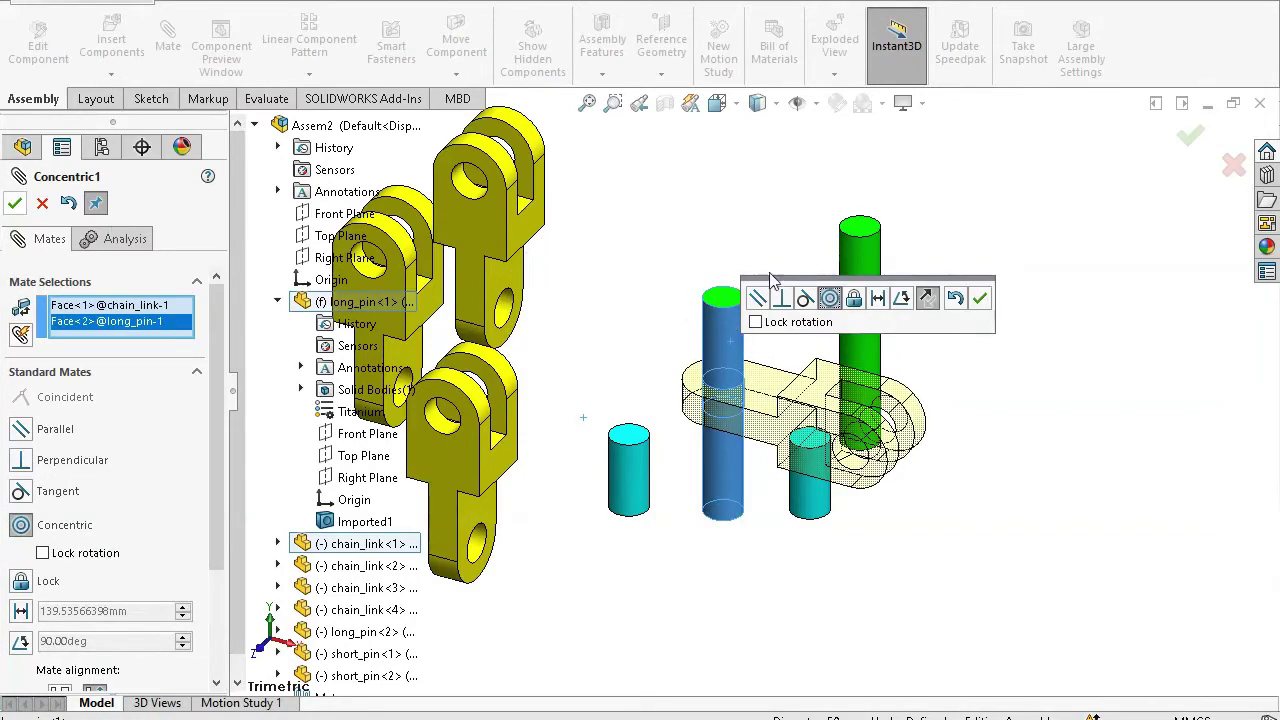
{"action": "left_click", "coordinate": [980, 299]}
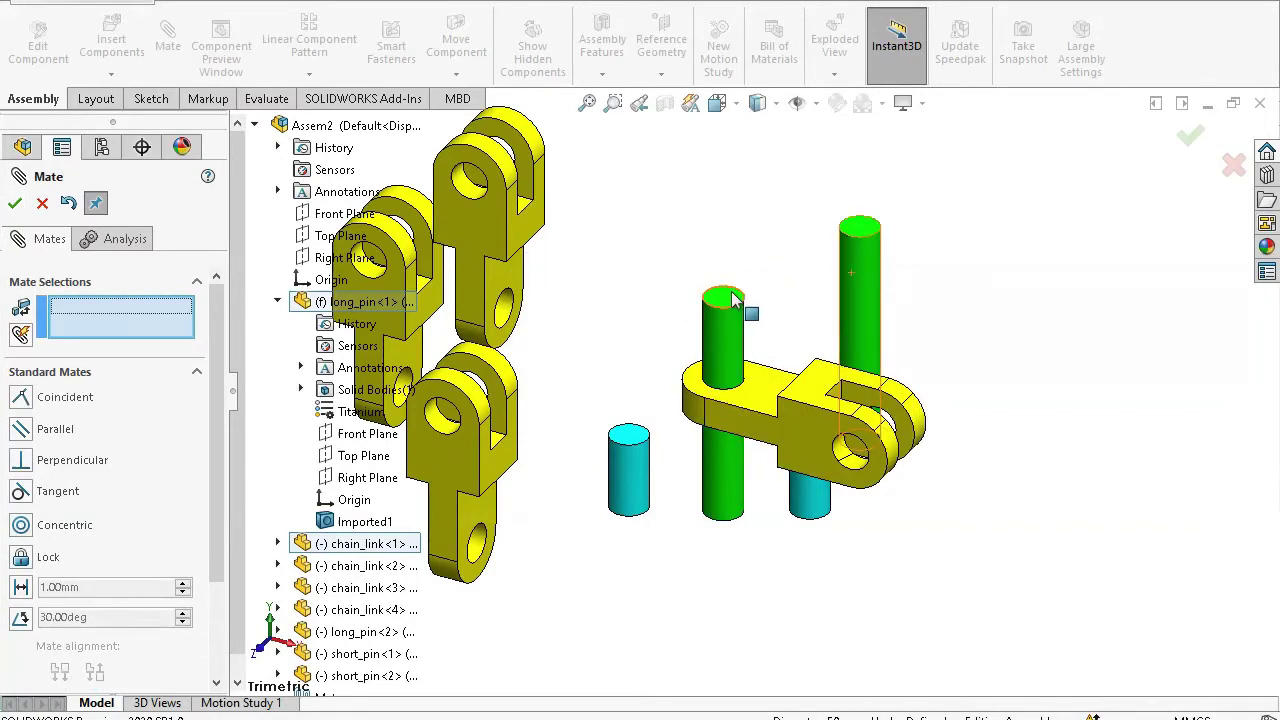
Add a coincident mate between the top end face of the fixed long pin and the upper flat face of chain_link<1>
{"action": "left_click", "coordinate": [733, 305]}
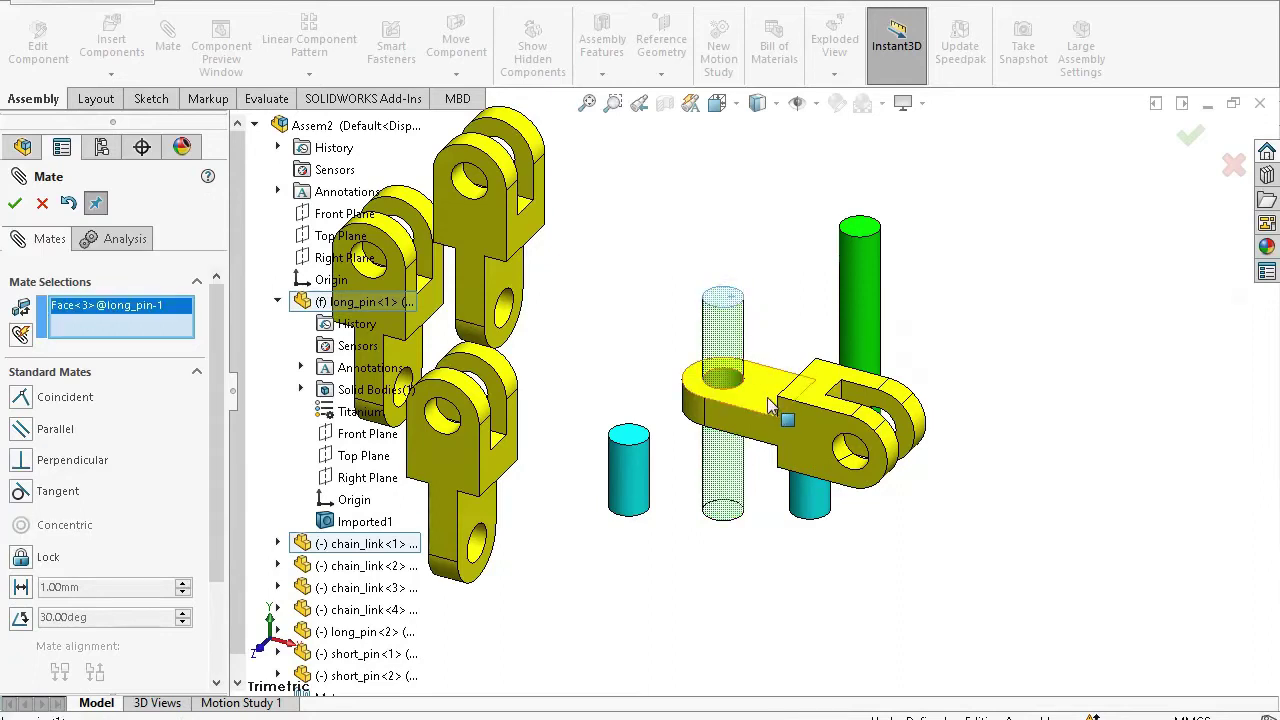
{"action": "left_click", "coordinate": [771, 404]}
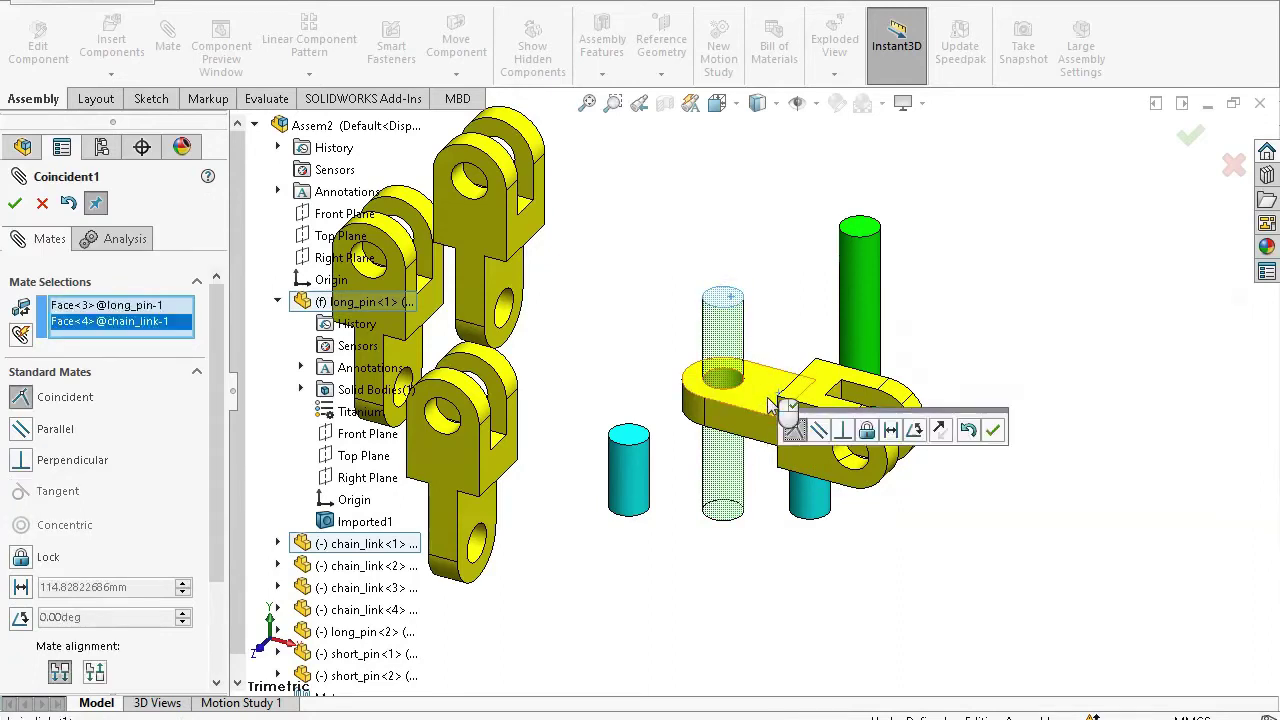
{"action": "left_click", "coordinate": [993, 430]}
Add a concentric mate between the cylindrical face of short_pin<1> and the fork hole of chain_link<1>
{"action": "left_click", "coordinate": [651, 481]}
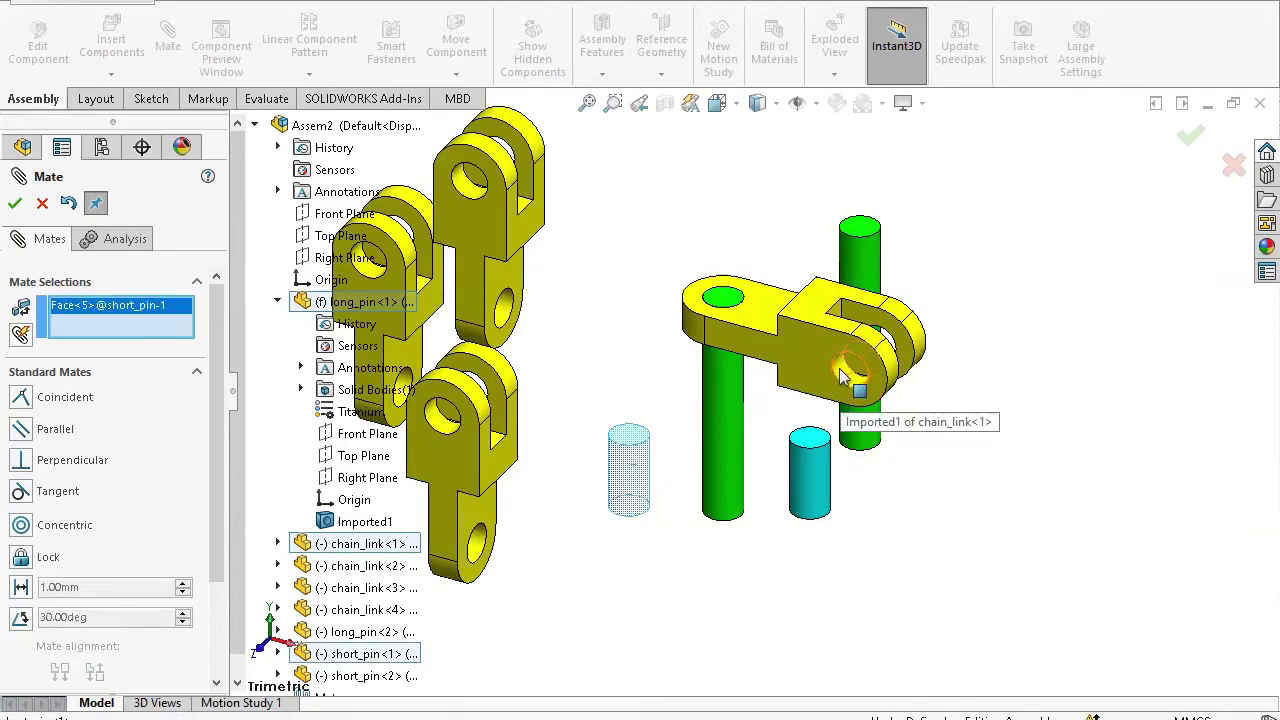
{"action": "left_click", "coordinate": [842, 372]}
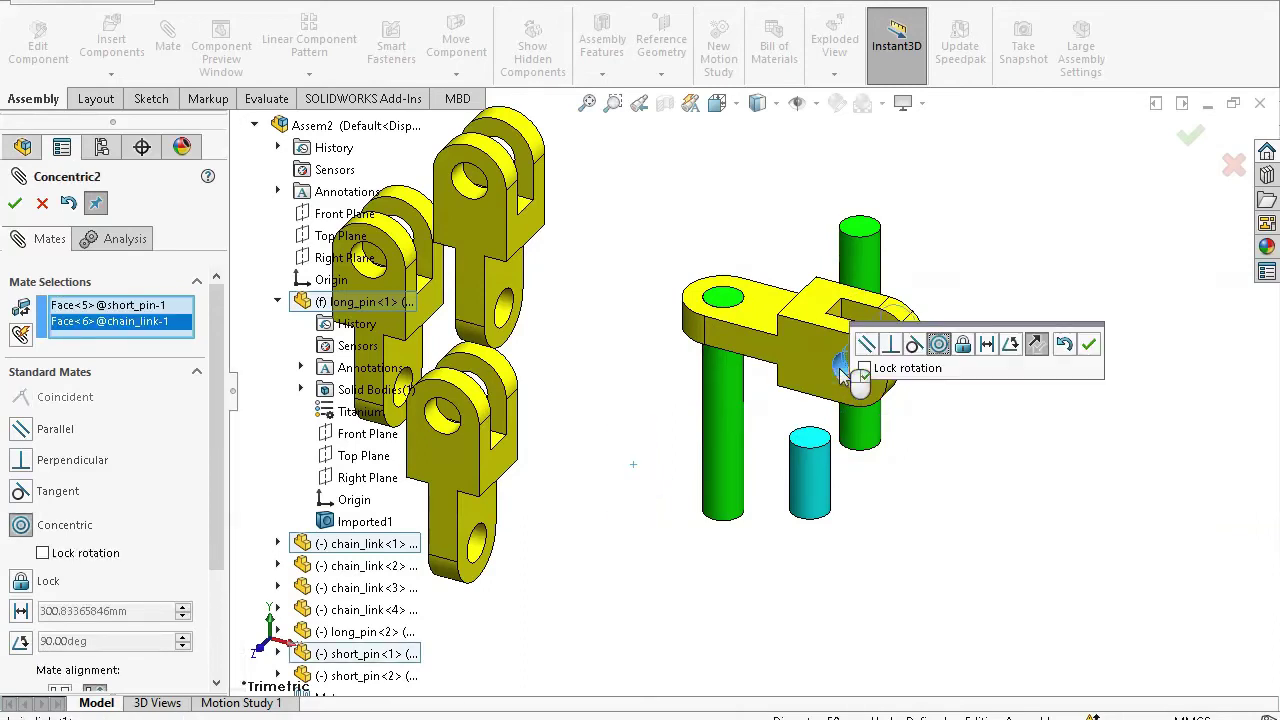
{"action": "left_click", "coordinate": [1090, 344]}
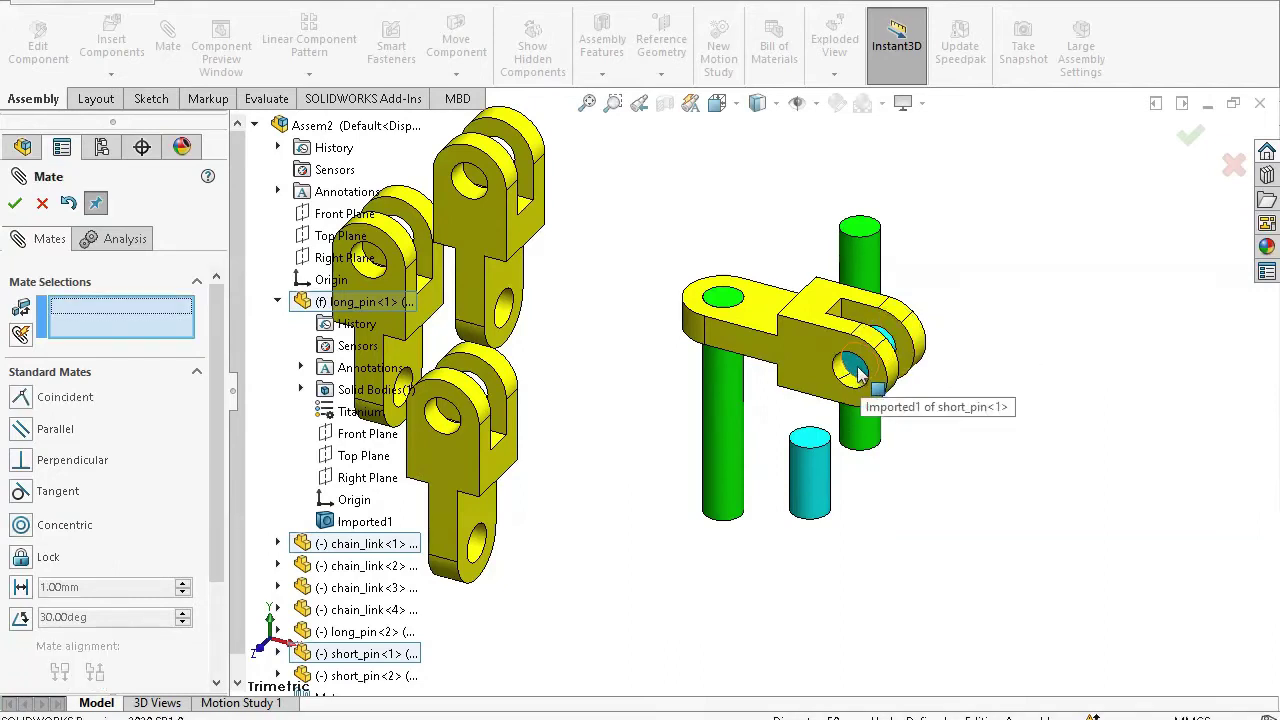
Add a coincident mate between the end face of short_pin<1> and the outer side face of chain_link<1>'s fork
{"action": "scroll", "coordinate": [830, 392], "scroll_direction": "down", "scroll_amount": 3}
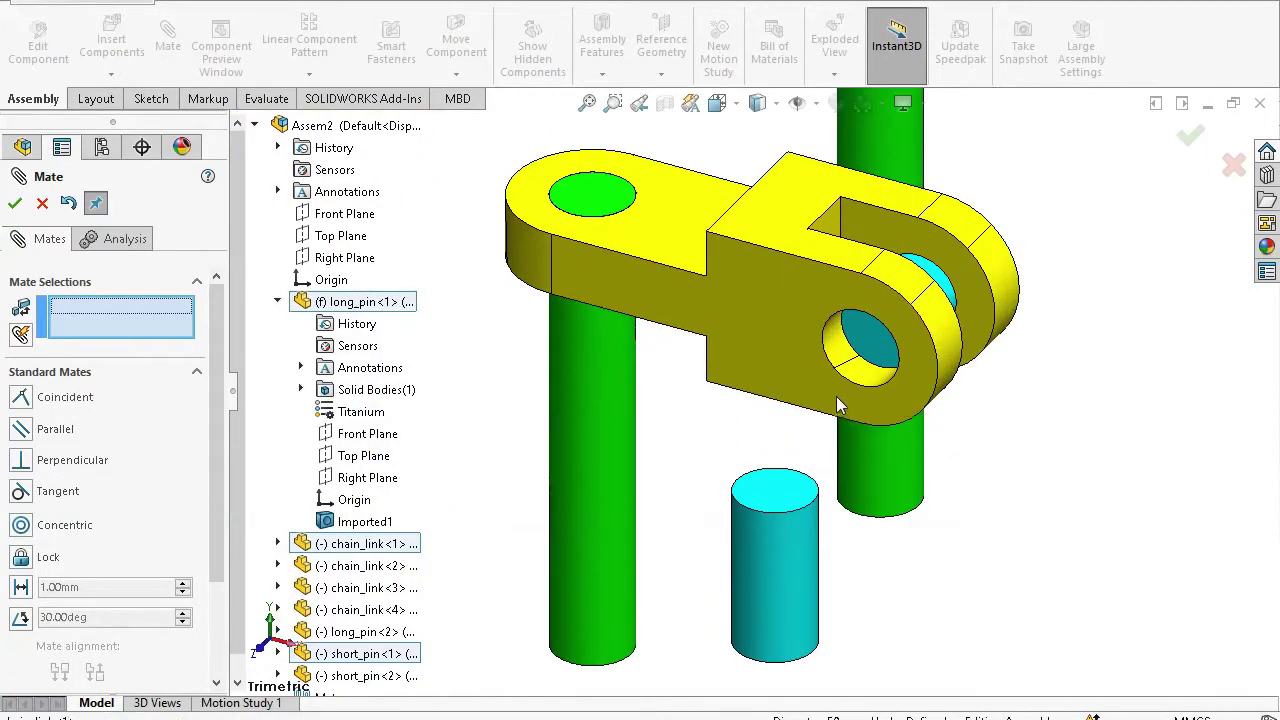
{"action": "middle_click_drag", "start_coordinate": [838, 404], "coordinate": [860, 335]}
{"action": "left_click", "coordinate": [873, 345]}
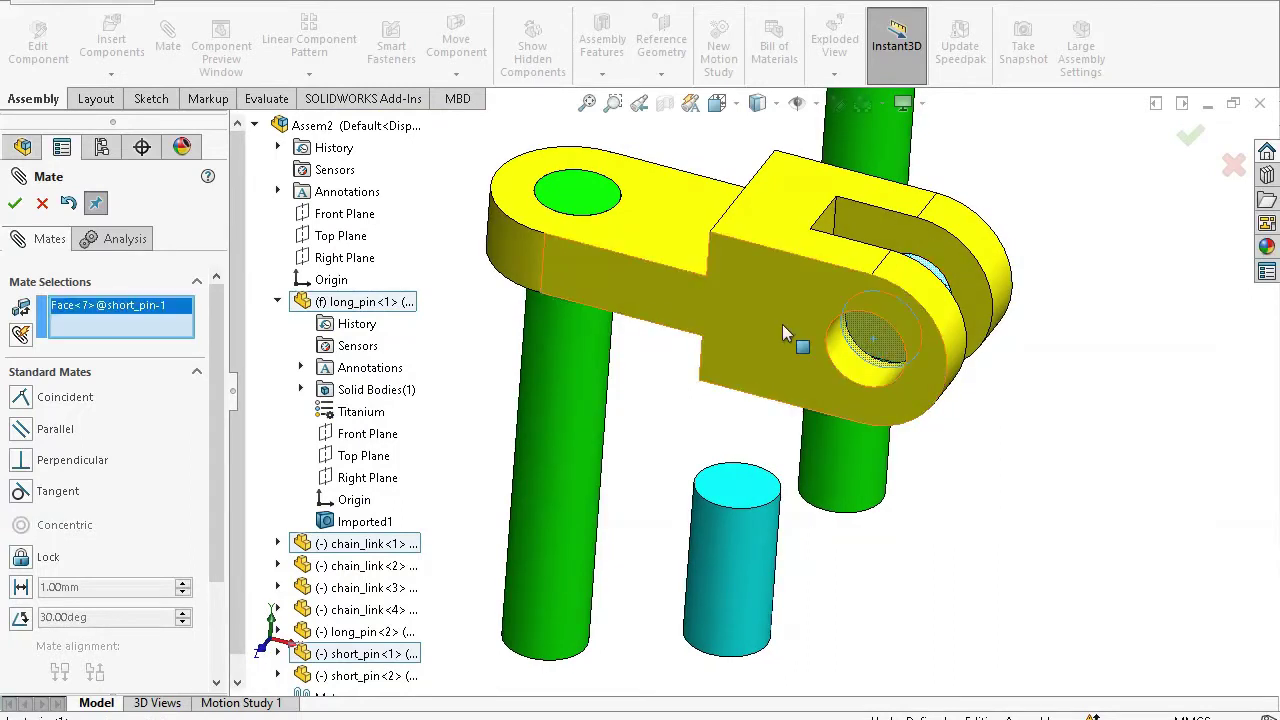
{"action": "left_click", "coordinate": [782, 324]}
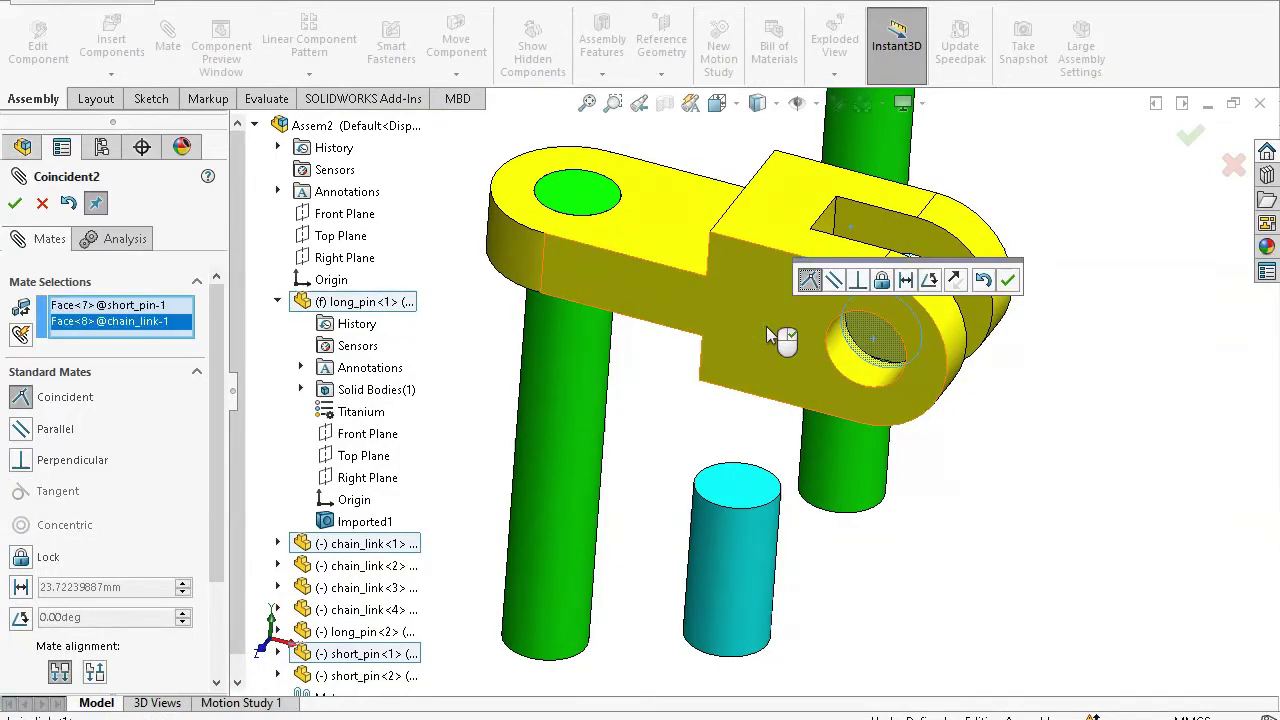
{"action": "left_click", "coordinate": [1008, 281]}
Add a concentric mate between the single-end hole of chain_link<4> and the cylindrical face of short_pin<1>
{"action": "scroll", "coordinate": [783, 385], "scroll_direction": "up", "scroll_amount": 3}
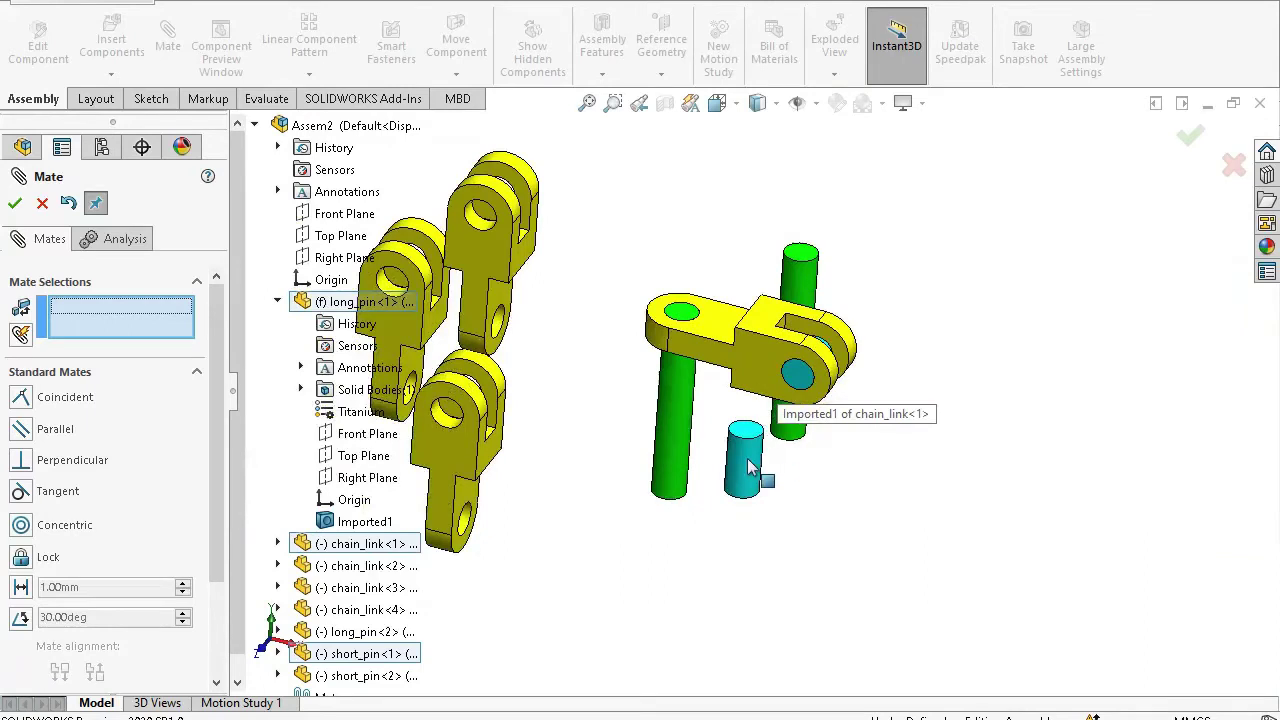
{"action": "left_click", "coordinate": [500, 328]}
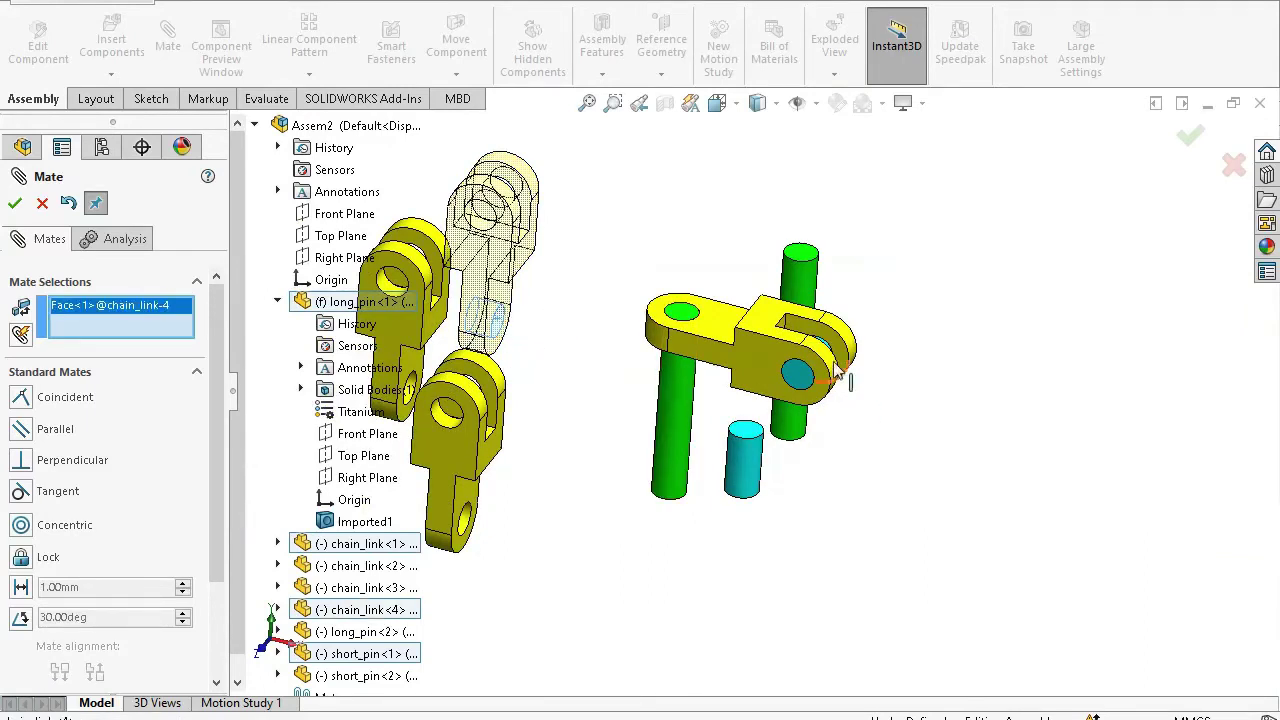
{"action": "middle_click_drag", "start_coordinate": [840, 372], "coordinate": [852, 380]}
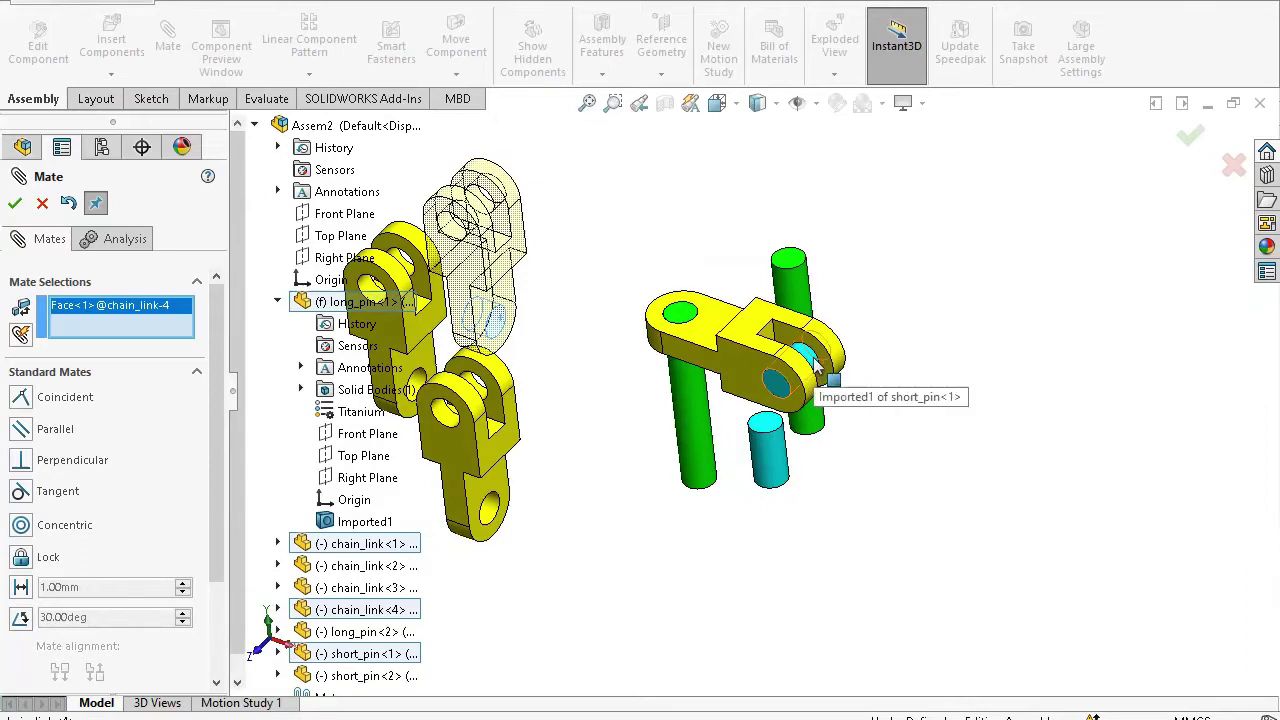
{"action": "scroll", "coordinate": [806, 366], "scroll_direction": "down", "scroll_amount": 4}
{"action": "left_click", "coordinate": [801, 370]}
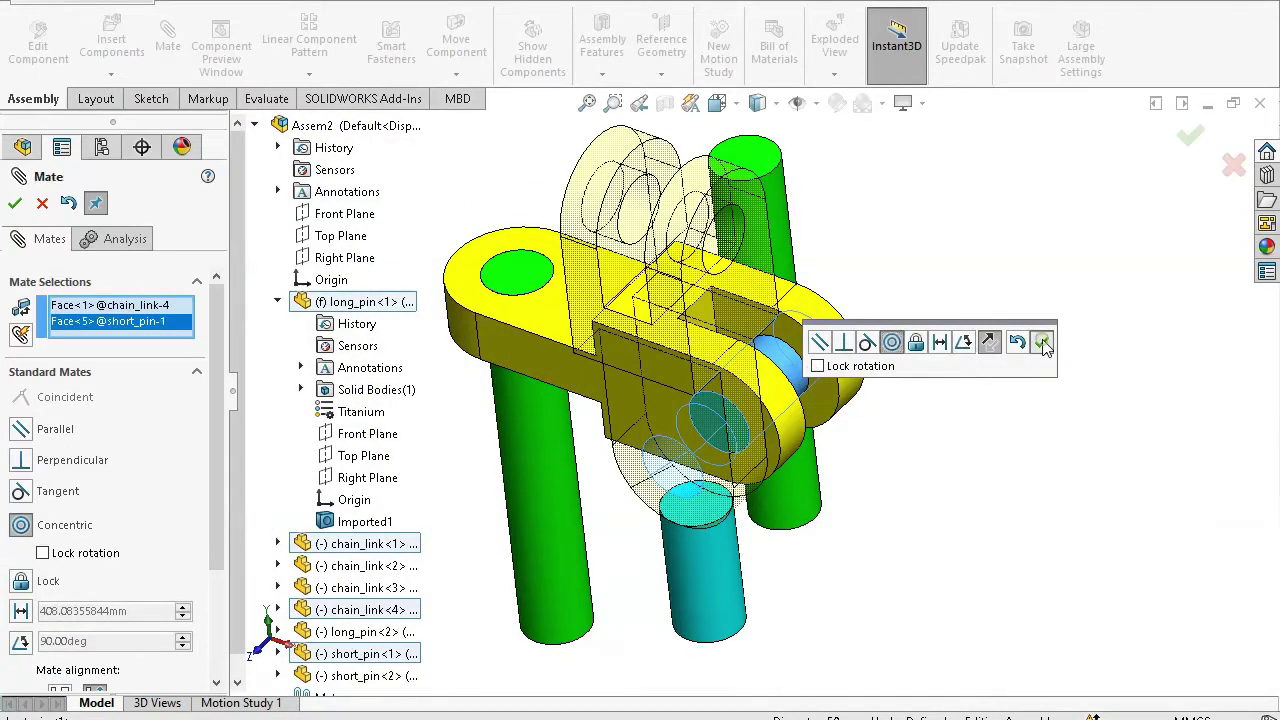
{"action": "left_click", "coordinate": [1043, 343]}
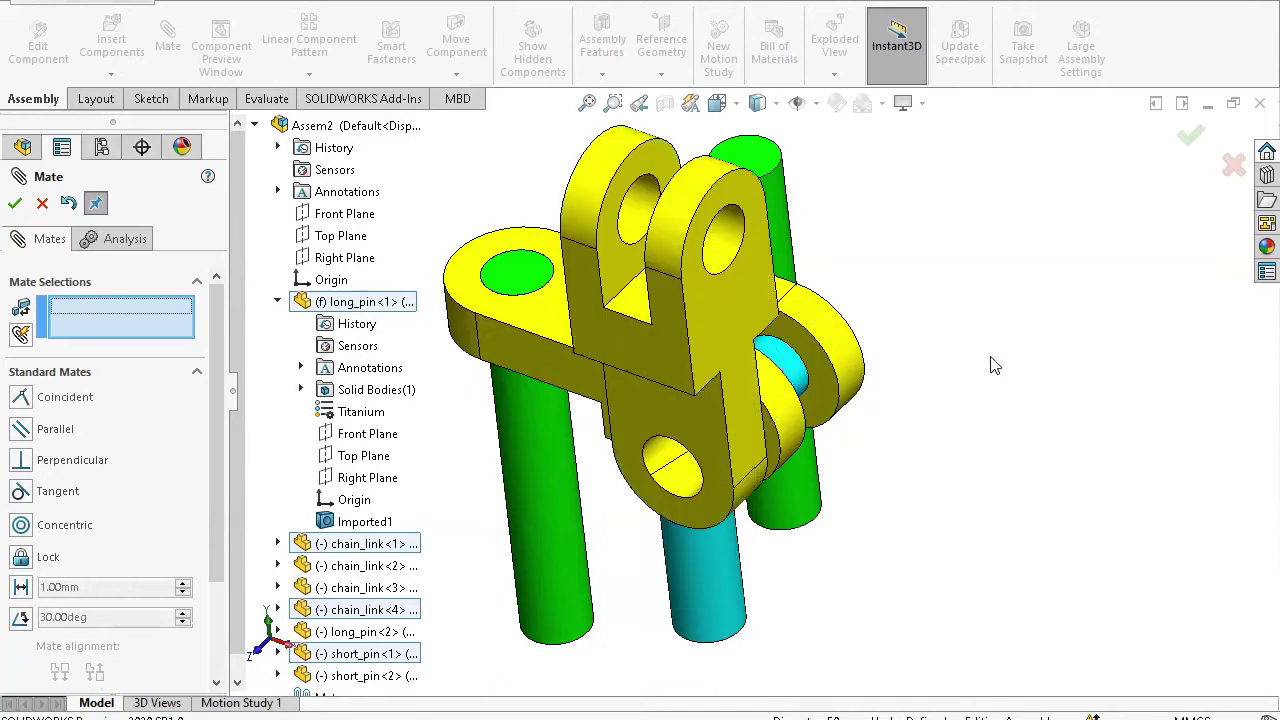
Add a coincident mate between the flat side face of chain_link<4>'s single end and the inner fork face of chain_link<1>
{"action": "left_click", "coordinate": [651, 422]}
{"action": "middle_click_drag", "start_coordinate": [887, 450], "coordinate": [766, 450]}
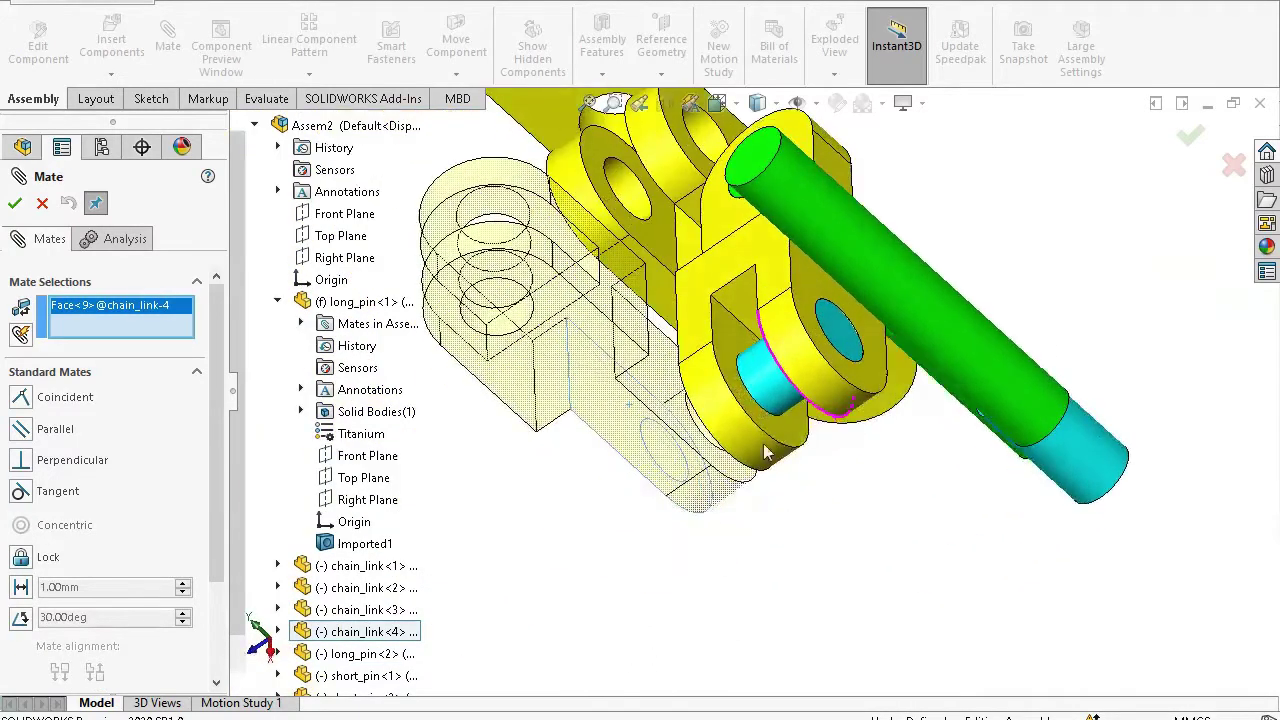
{"action": "left_click", "coordinate": [720, 356]}
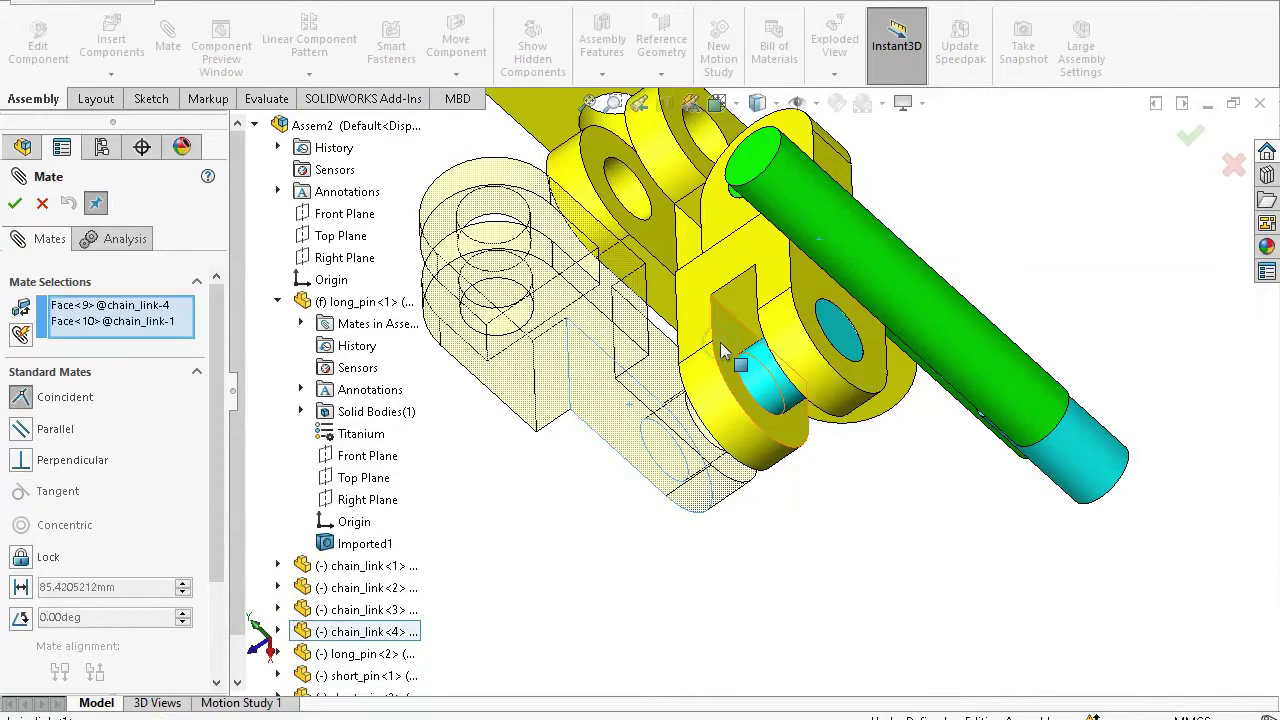
{"action": "left_click", "coordinate": [946, 327]}
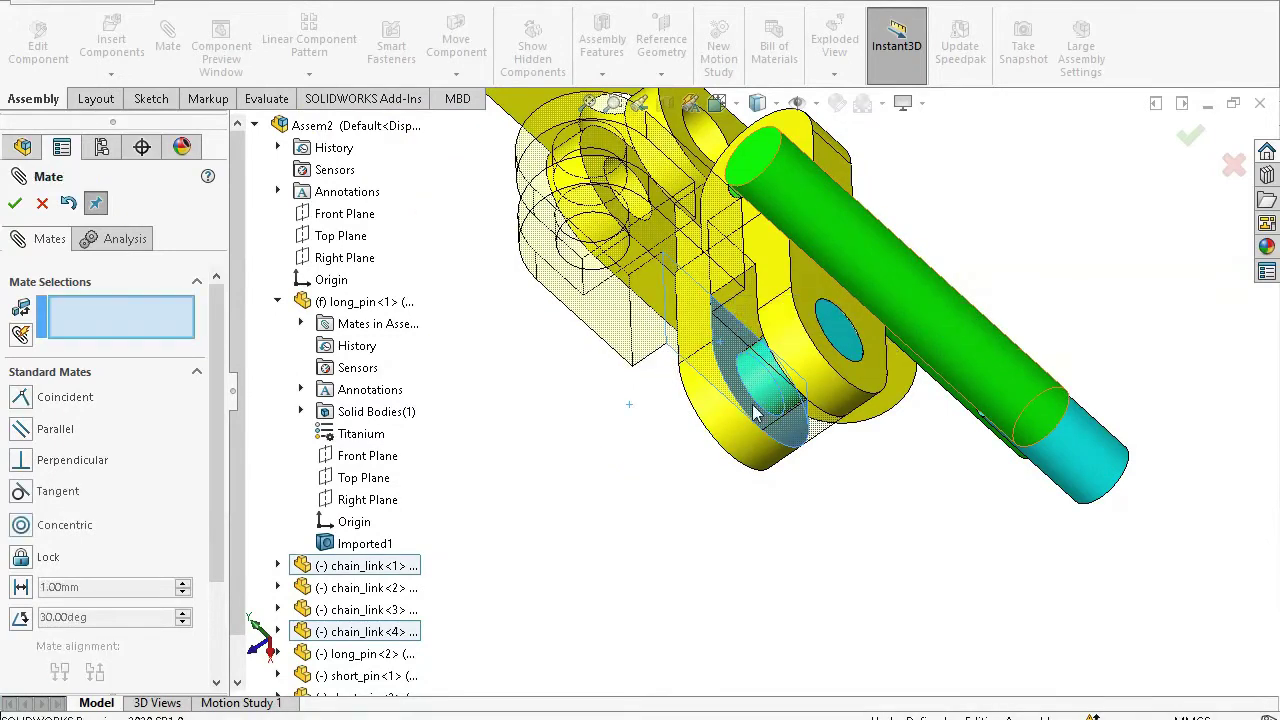
Try to mate the upper end face of short_pin<2> coincident with the outer side face of chain_link<4>'s fork
{"action": "middle_click_drag", "start_coordinate": [820, 340], "coordinate": [735, 335]}
{"action": "scroll", "coordinate": [757, 385], "scroll_direction": "up", "scroll_amount": 3}
{"action": "middle_click_drag", "start_coordinate": [773, 413], "coordinate": [826, 345]}
{"action": "scroll", "coordinate": [757, 432], "scroll_direction": "down", "scroll_amount": 5}
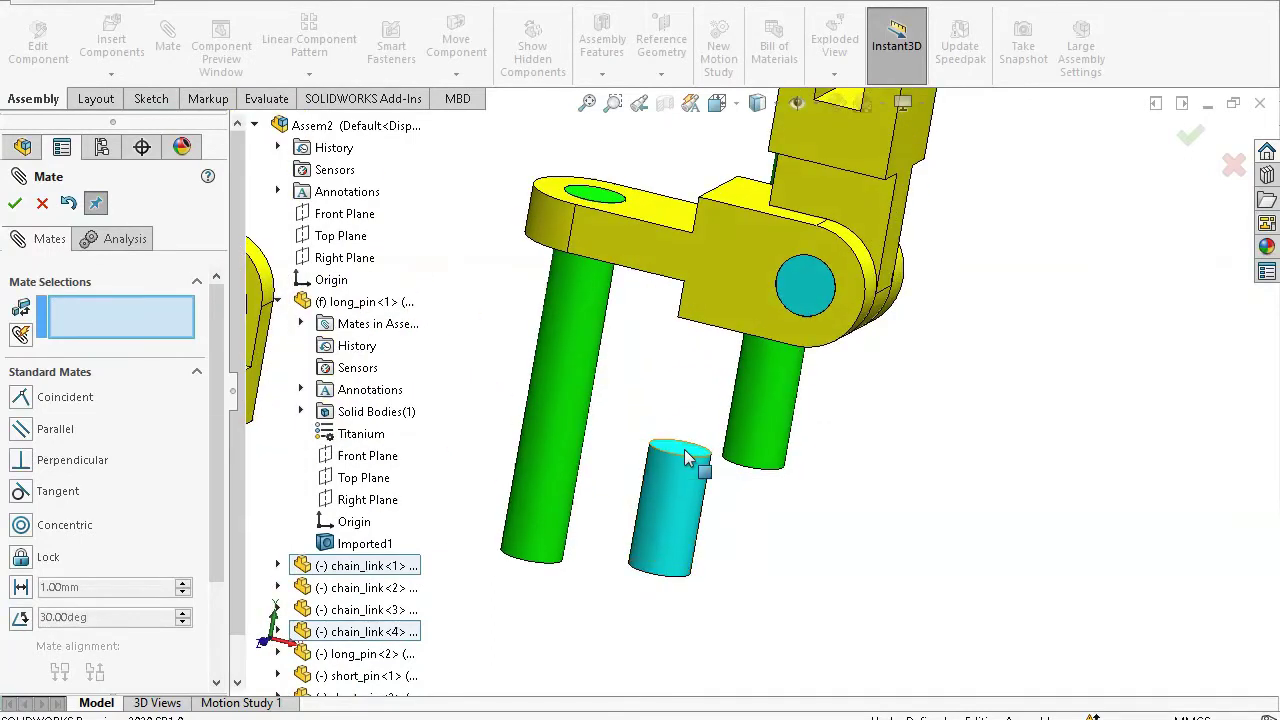
{"action": "left_click", "coordinate": [687, 458]}
{"action": "scroll", "coordinate": [835, 399], "scroll_direction": "up", "scroll_amount": 3}
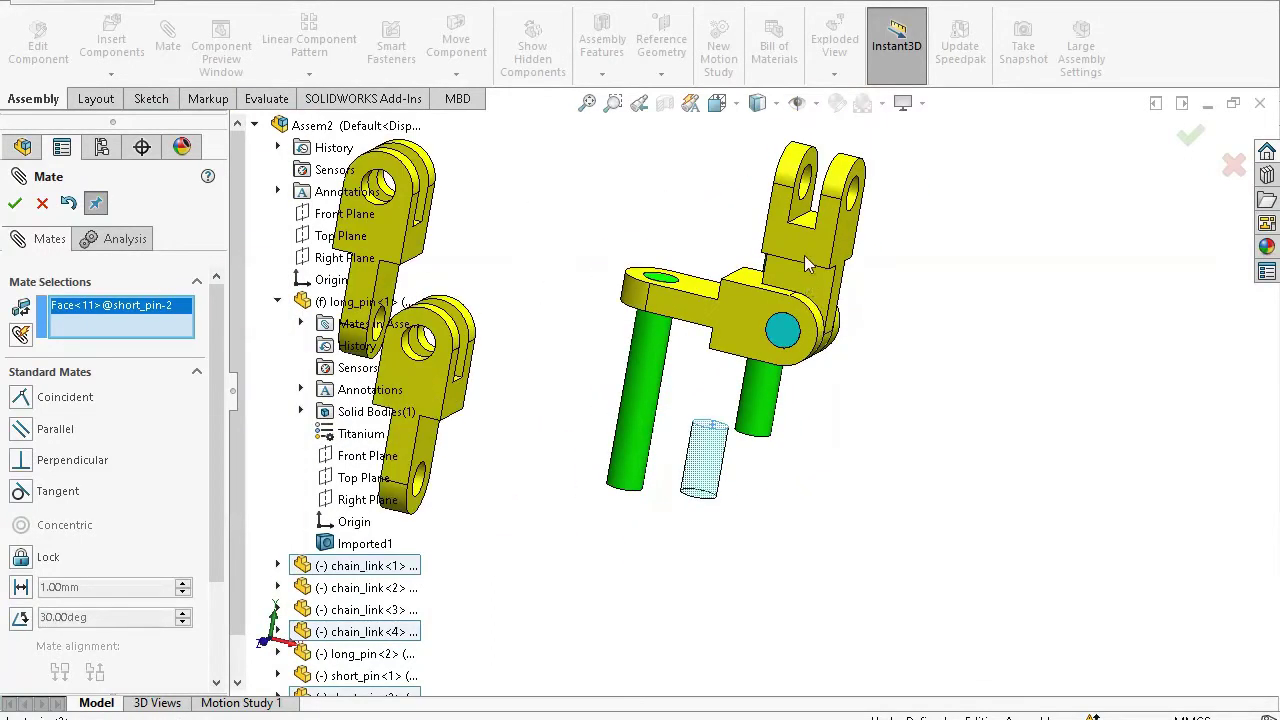
{"action": "middle_click_drag", "start_coordinate": [800, 218], "coordinate": [797, 208]}
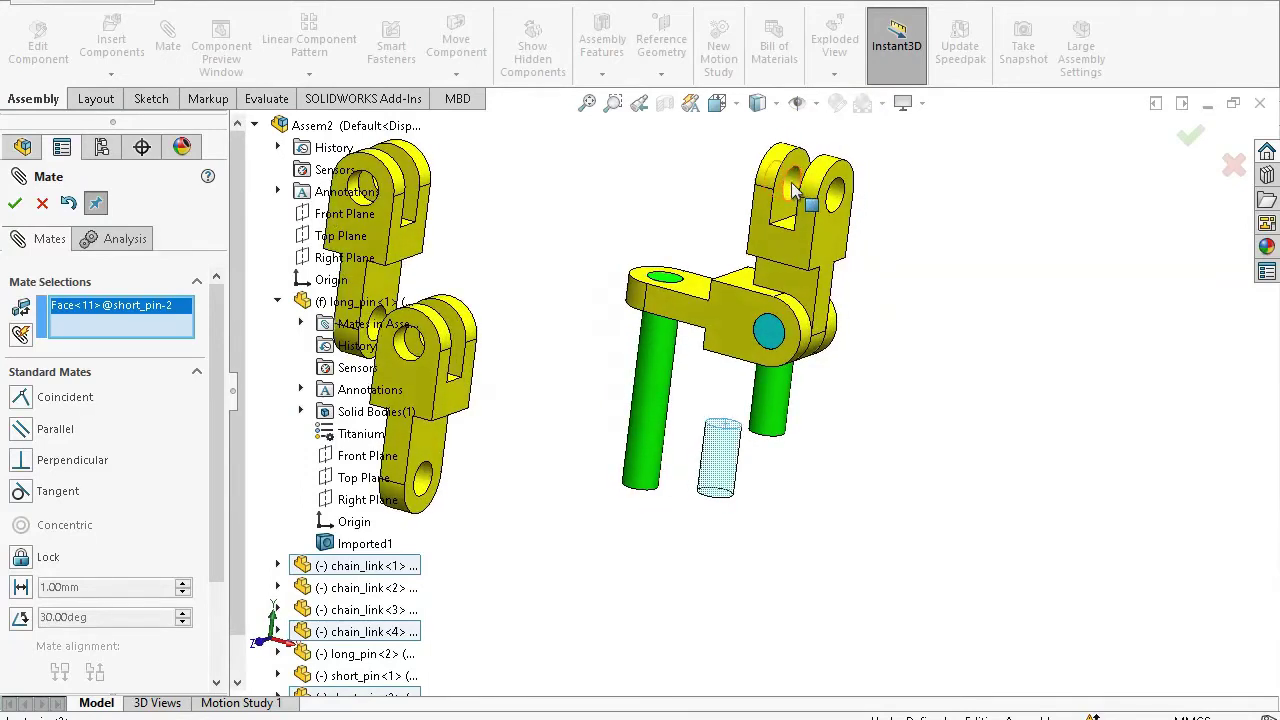
{"action": "left_click", "coordinate": [826, 237]}
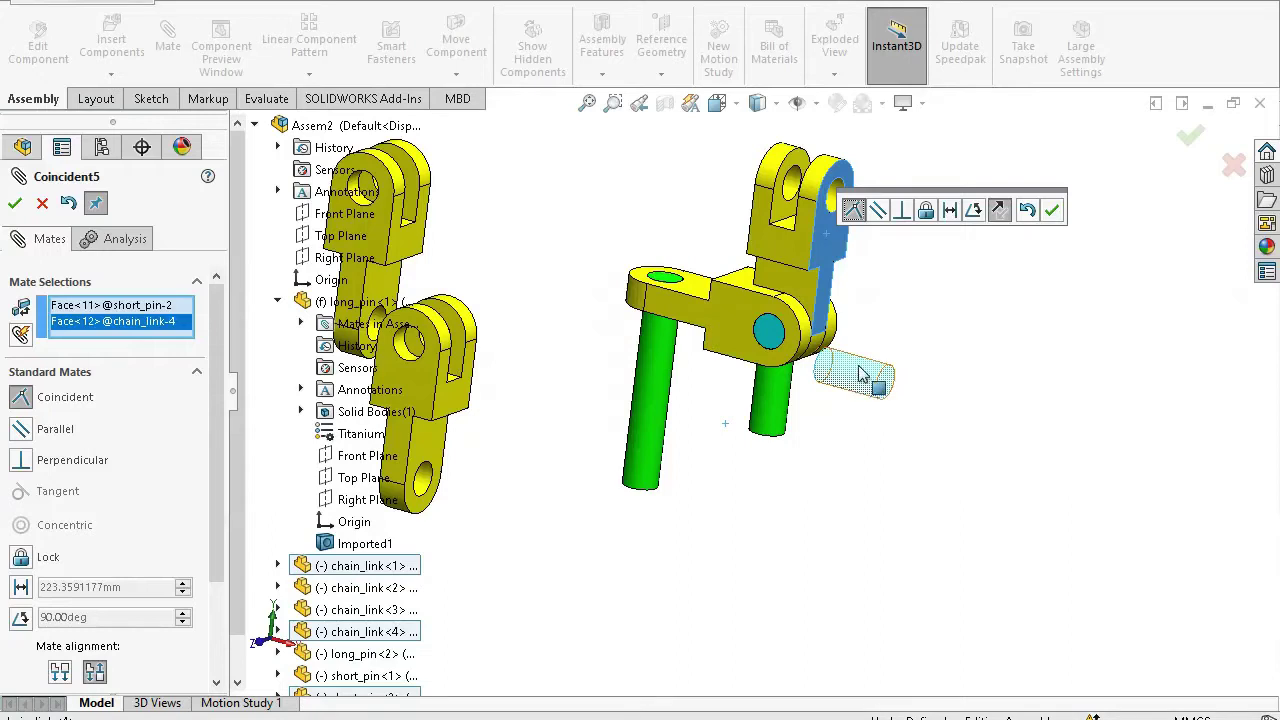
{"action": "left_click", "coordinate": [1053, 212]}
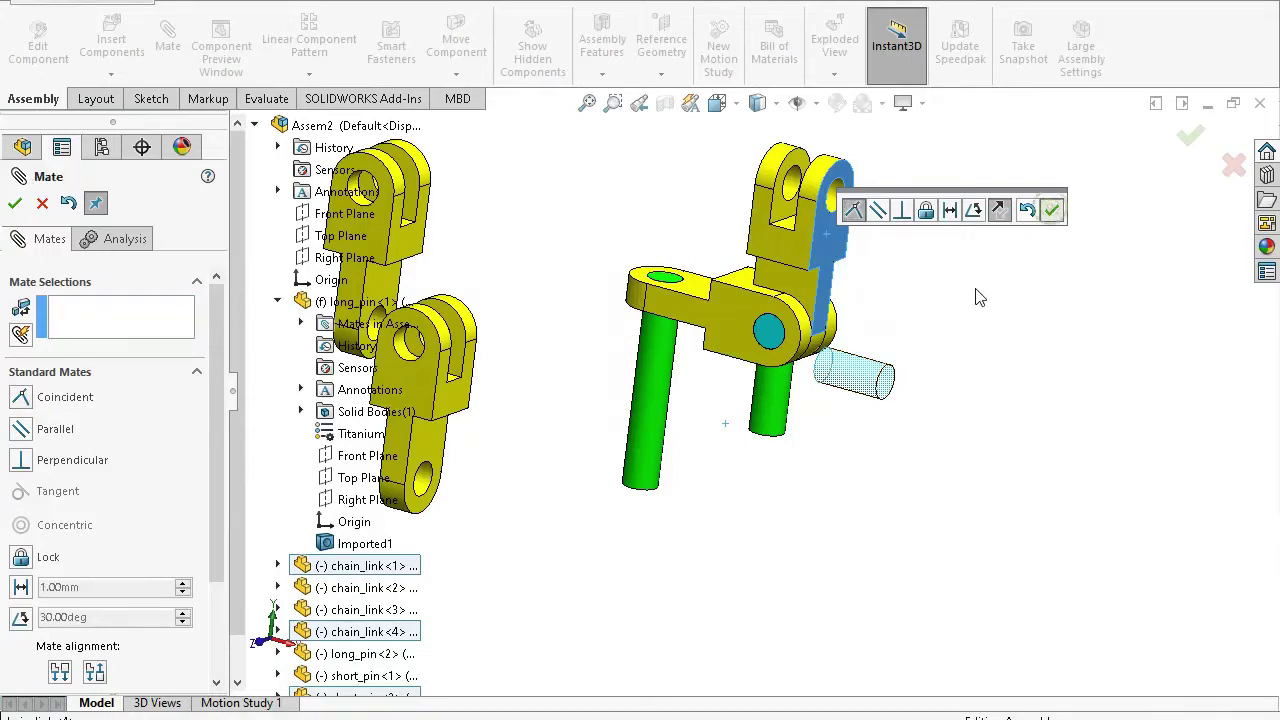
Add a concentric mate between the cylindrical face of short_pin<2> and the fork hole of chain_link<4>
{"action": "left_click", "coordinate": [855, 365]}
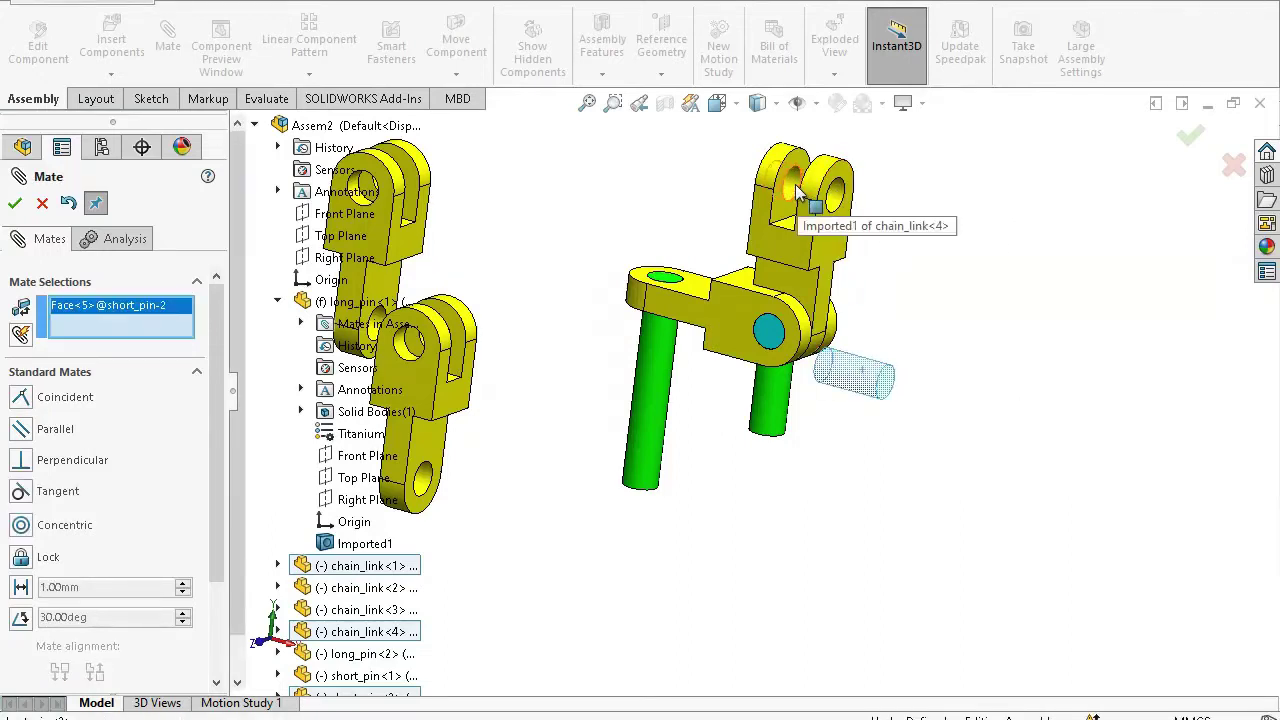
{"action": "left_click", "coordinate": [805, 195]}
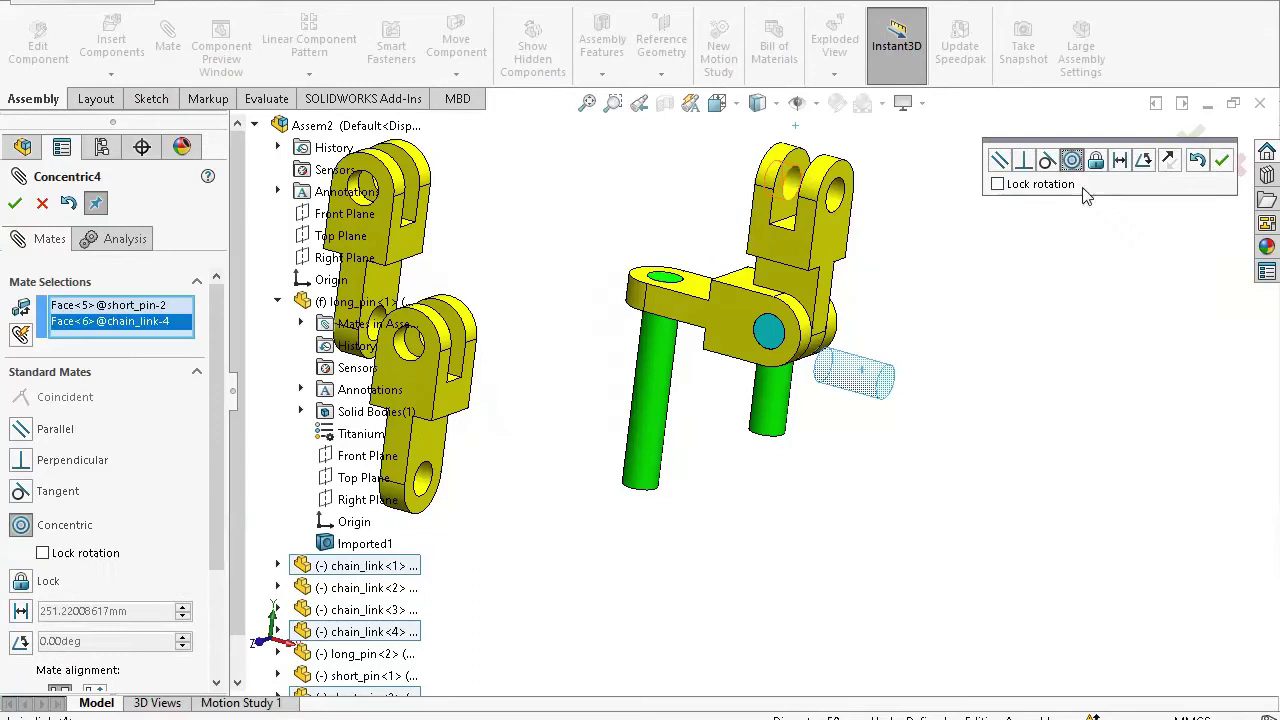
{"action": "left_click", "coordinate": [1222, 165]}
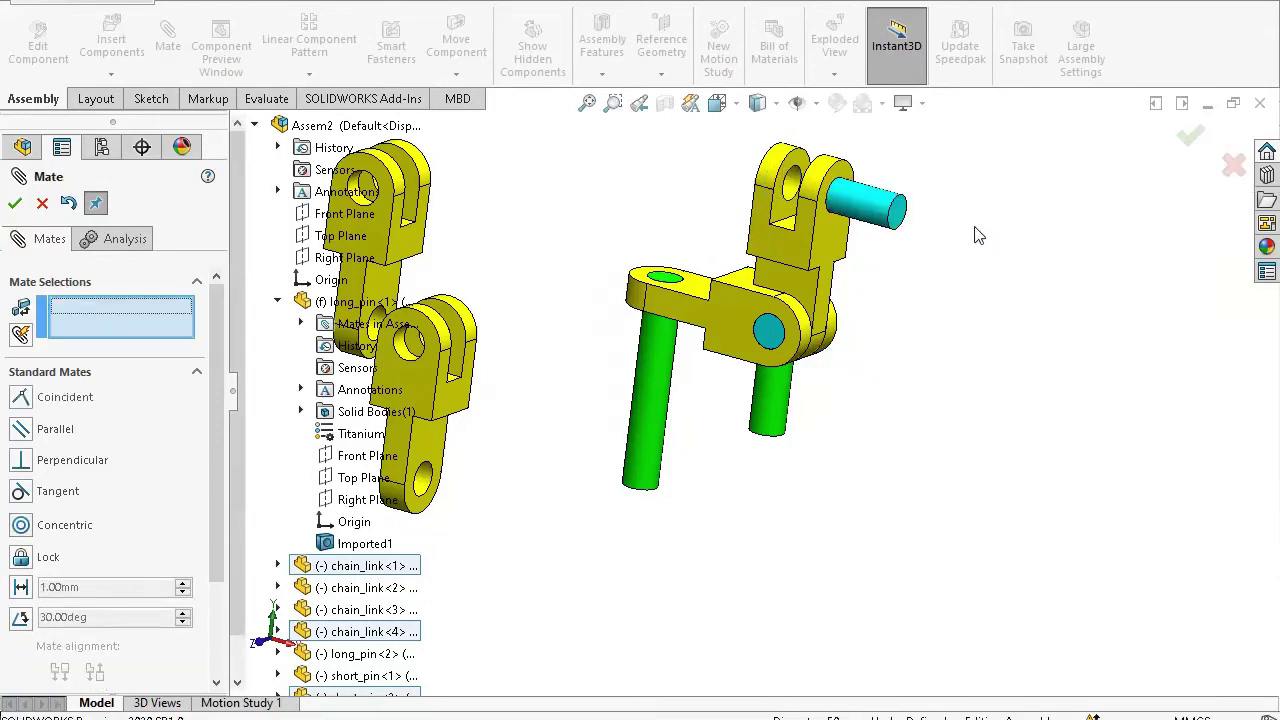
Add a coincident mate between the outer, protruding end face of short_pin<2> and the outer side face of chain_link<4>'s fork
{"action": "left_click", "coordinate": [903, 222]}
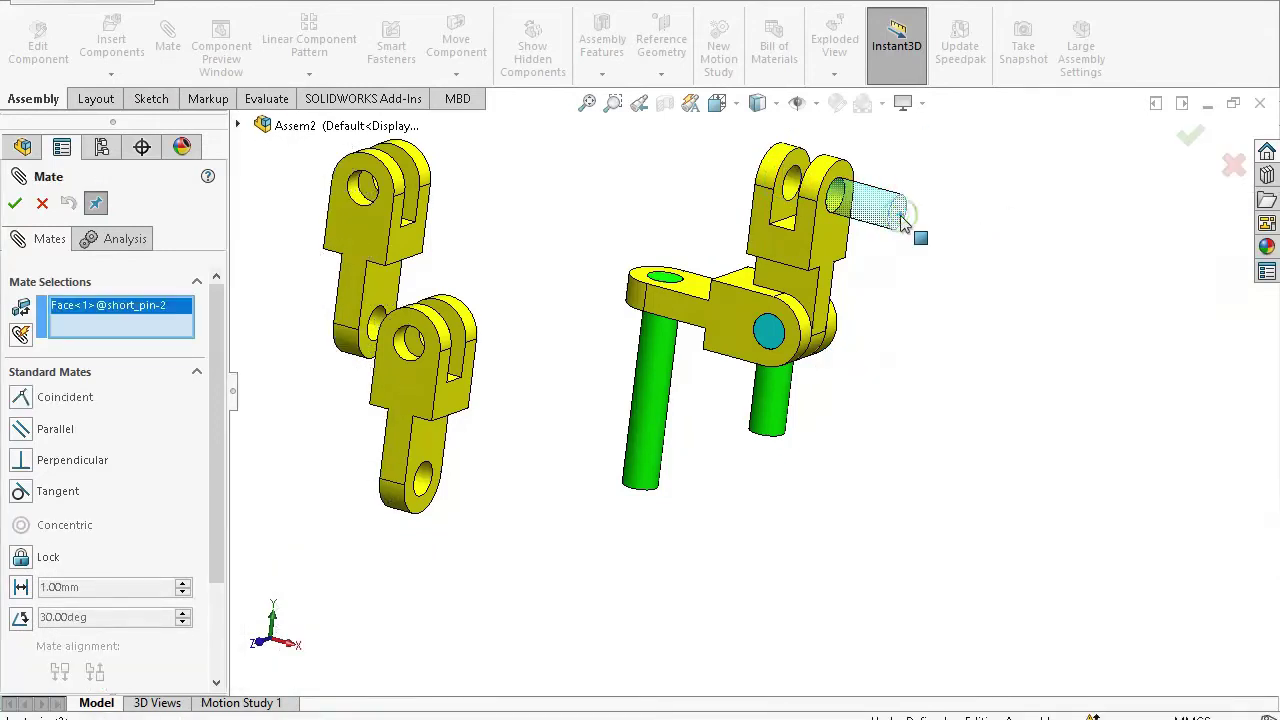
{"action": "left_click", "coordinate": [820, 256]}
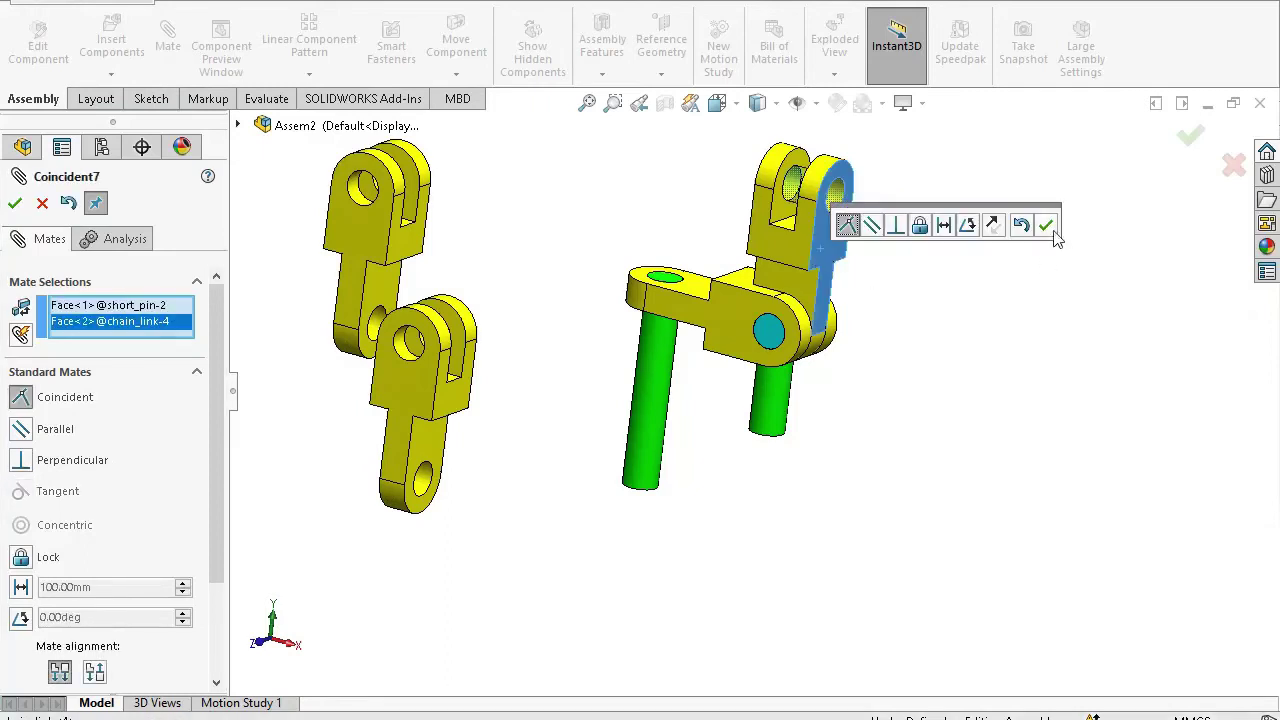
{"action": "left_click", "coordinate": [1047, 226]}
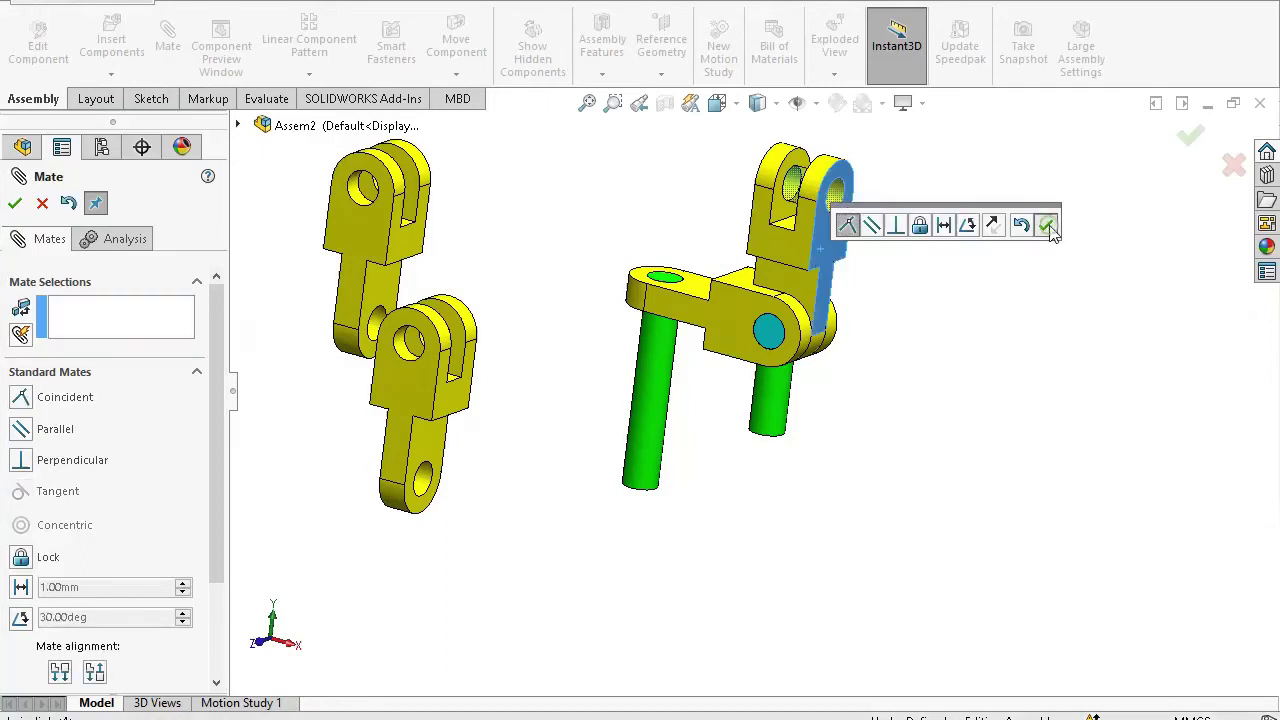
Add a concentric mate between the single-end hole of chain_link<3> and the cylindrical face of short_pin<2>
{"action": "left_click", "coordinate": [421, 497]}
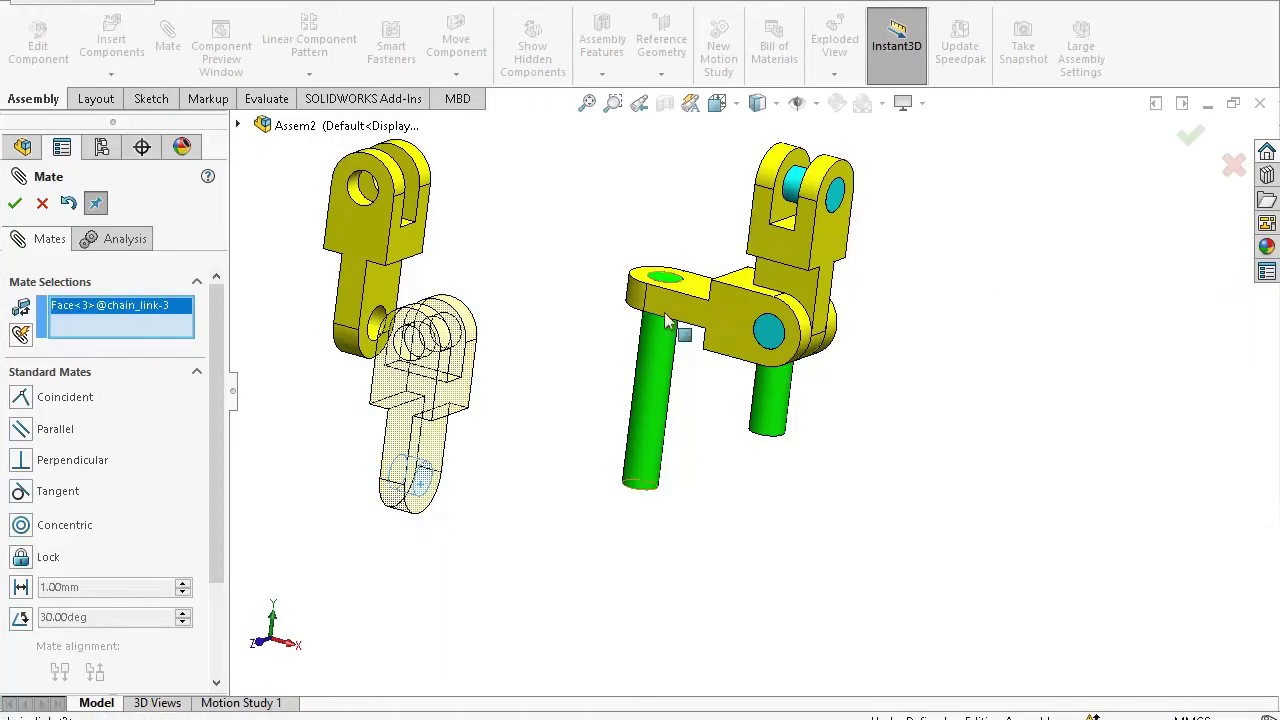
{"action": "left_click", "coordinate": [800, 197]}
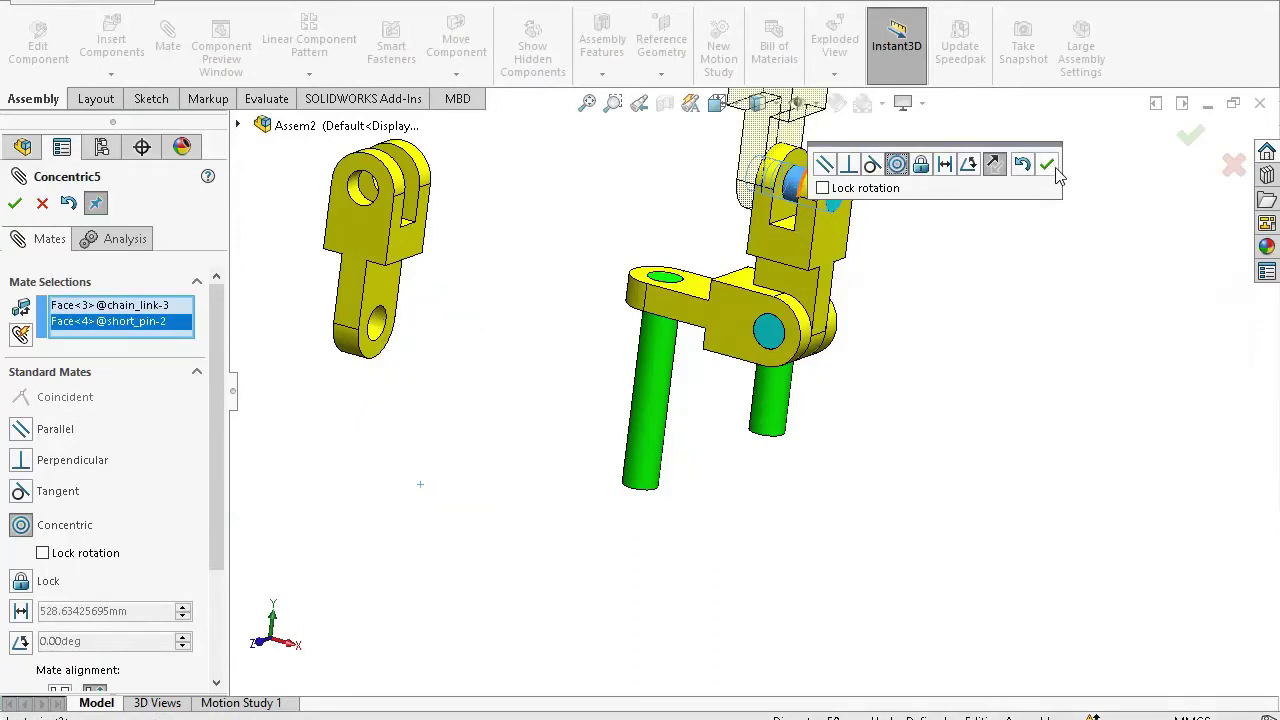
{"action": "left_click", "coordinate": [1047, 166]}
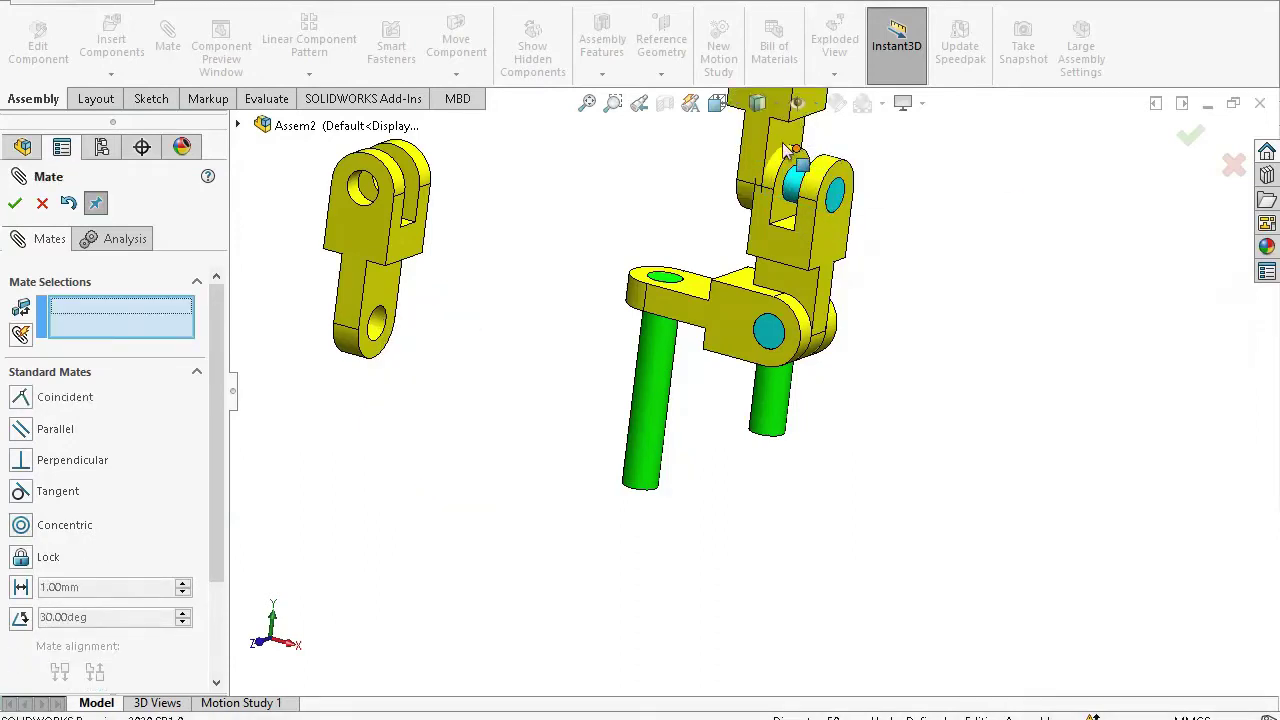
Add a coincident mate between the flat side face of chain_link<3>'s single end and the inner fork face of chain_link<4>
{"action": "left_click", "coordinate": [778, 146]}
{"action": "middle_click_drag", "start_coordinate": [683, 248], "coordinate": [800, 224]}
{"action": "left_click", "coordinate": [800, 220]}
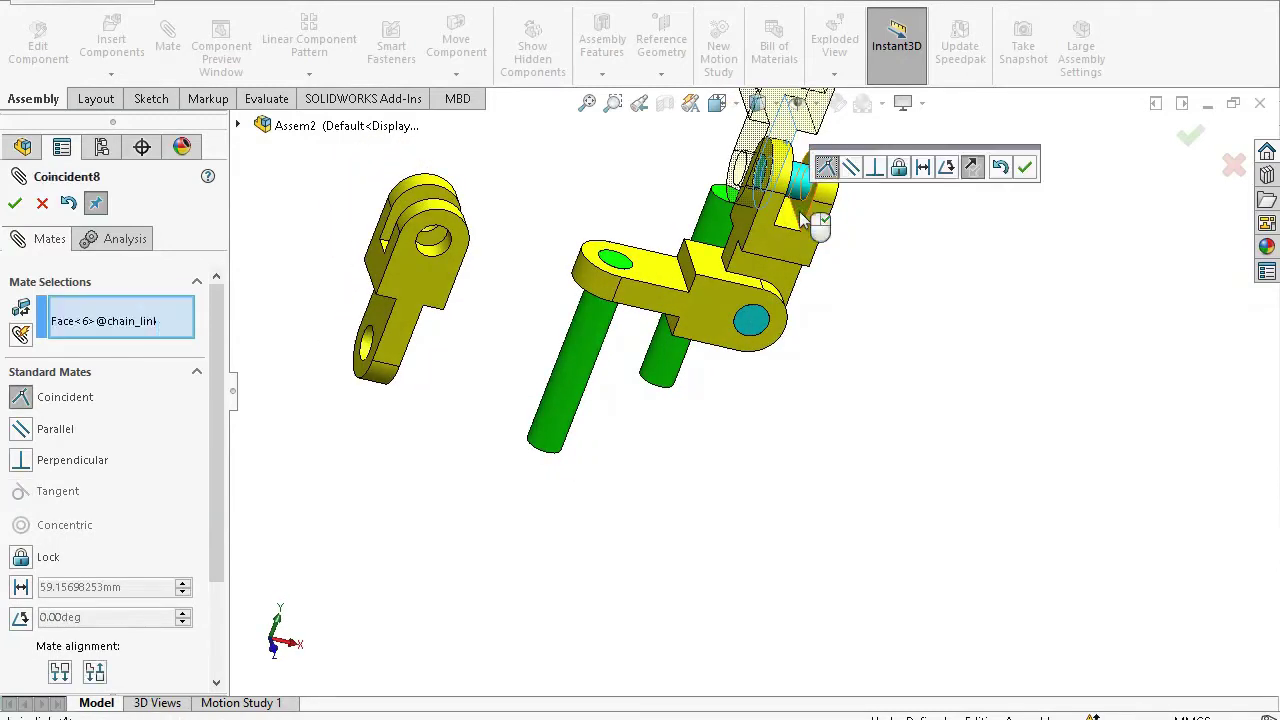
{"action": "left_click", "coordinate": [1025, 167]}
{"action": "middle_click_drag", "start_coordinate": [755, 284], "coordinate": [663, 237]}
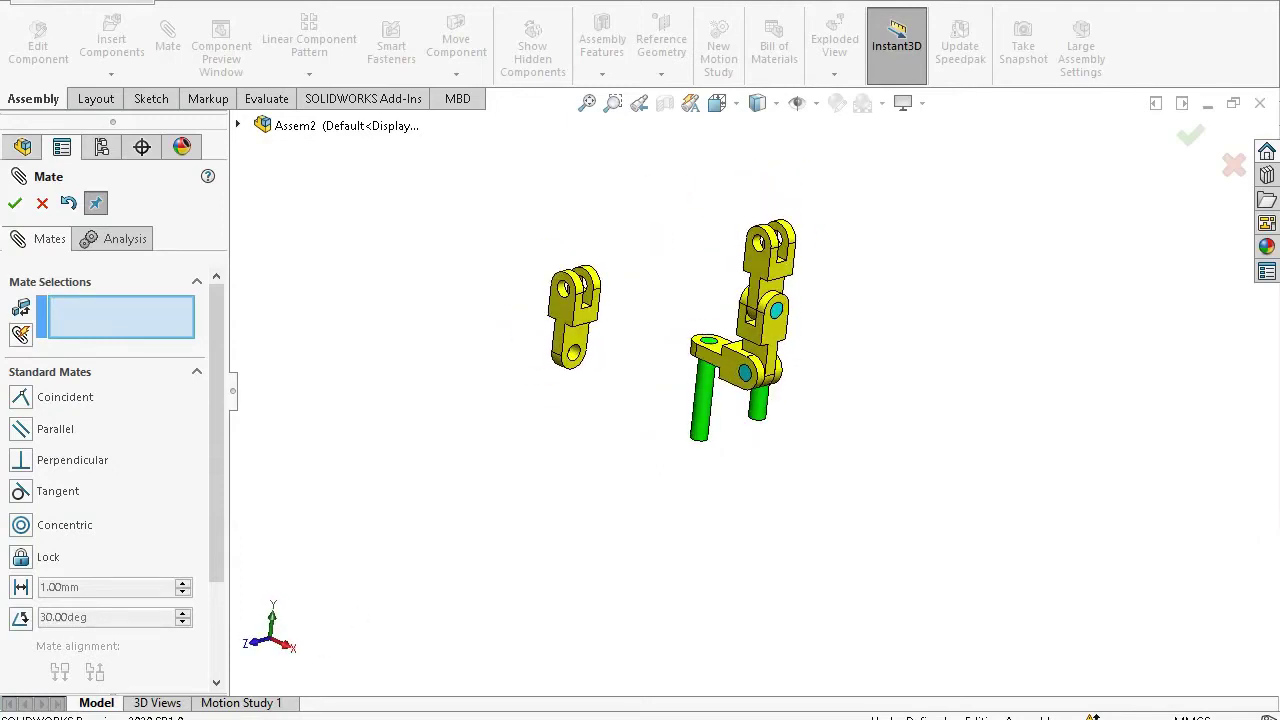
Check the assembly drawing in CSWASampleExam.pdf and insert a third short_pin.SLDPRT into the assembly
{"action": "key", "text": "alt+Tab"}
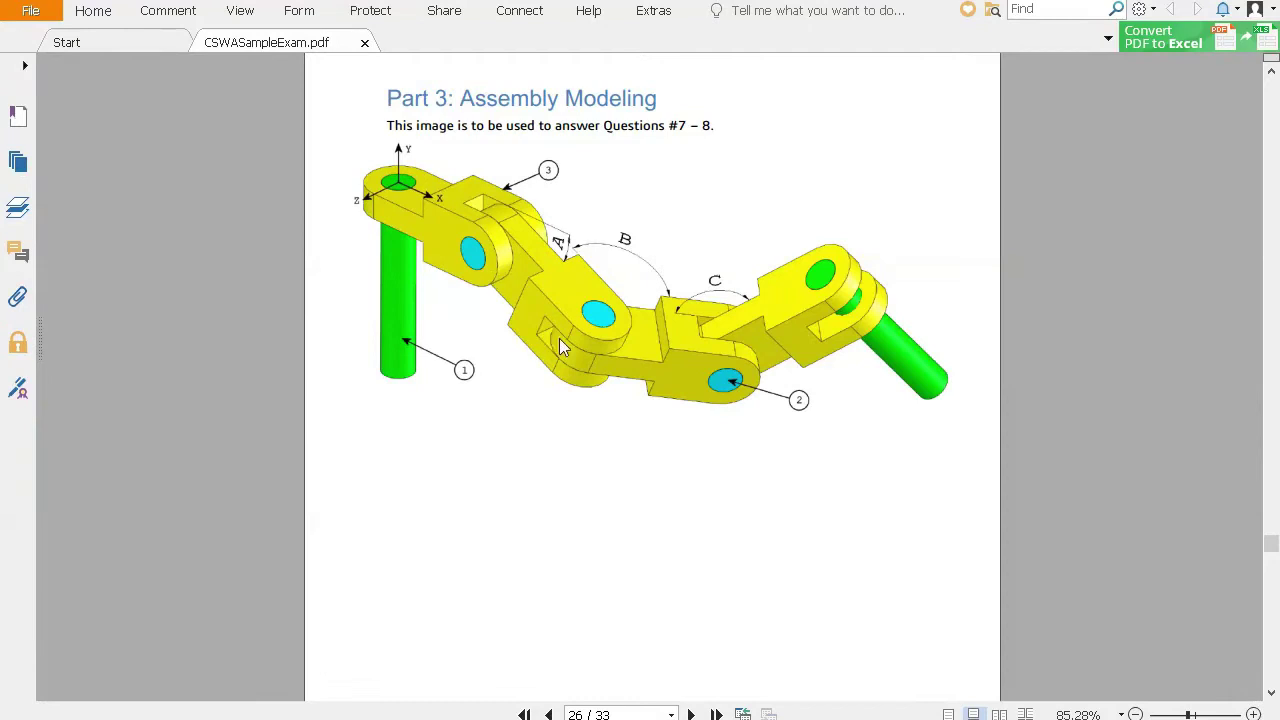
{"action": "key", "text": "alt+Tab"}
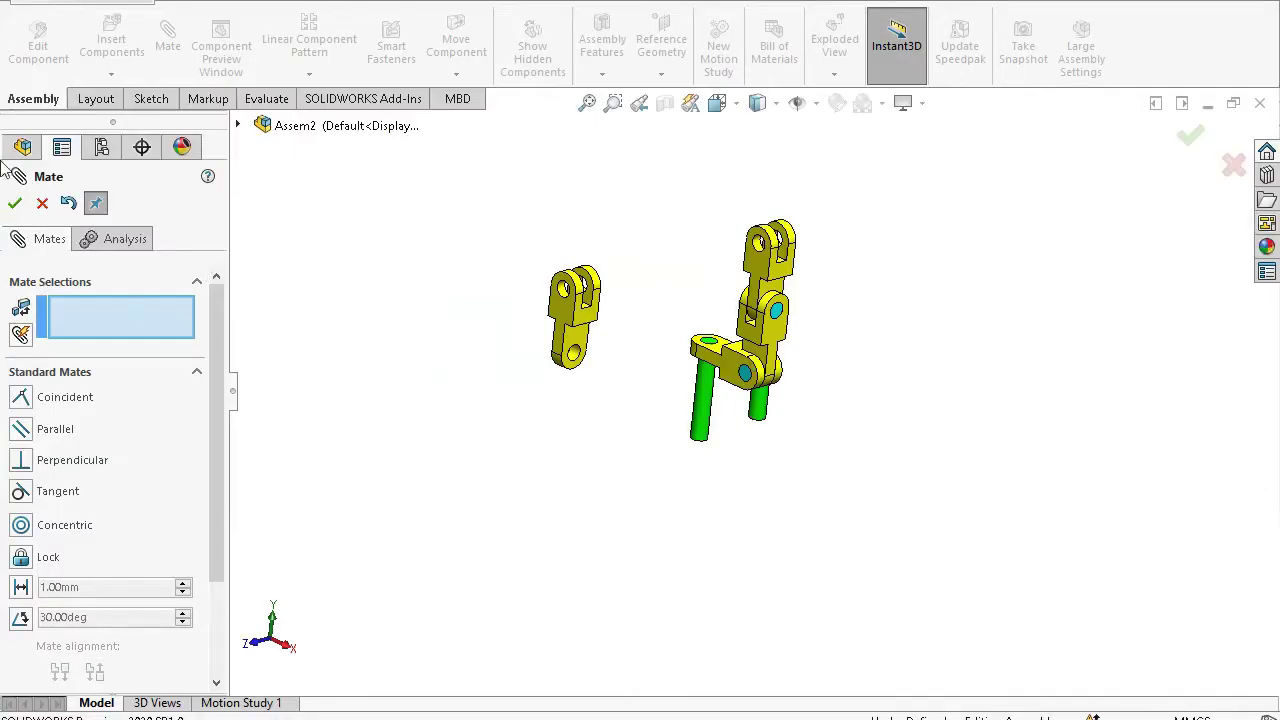
{"action": "left_click", "coordinate": [16, 211]}
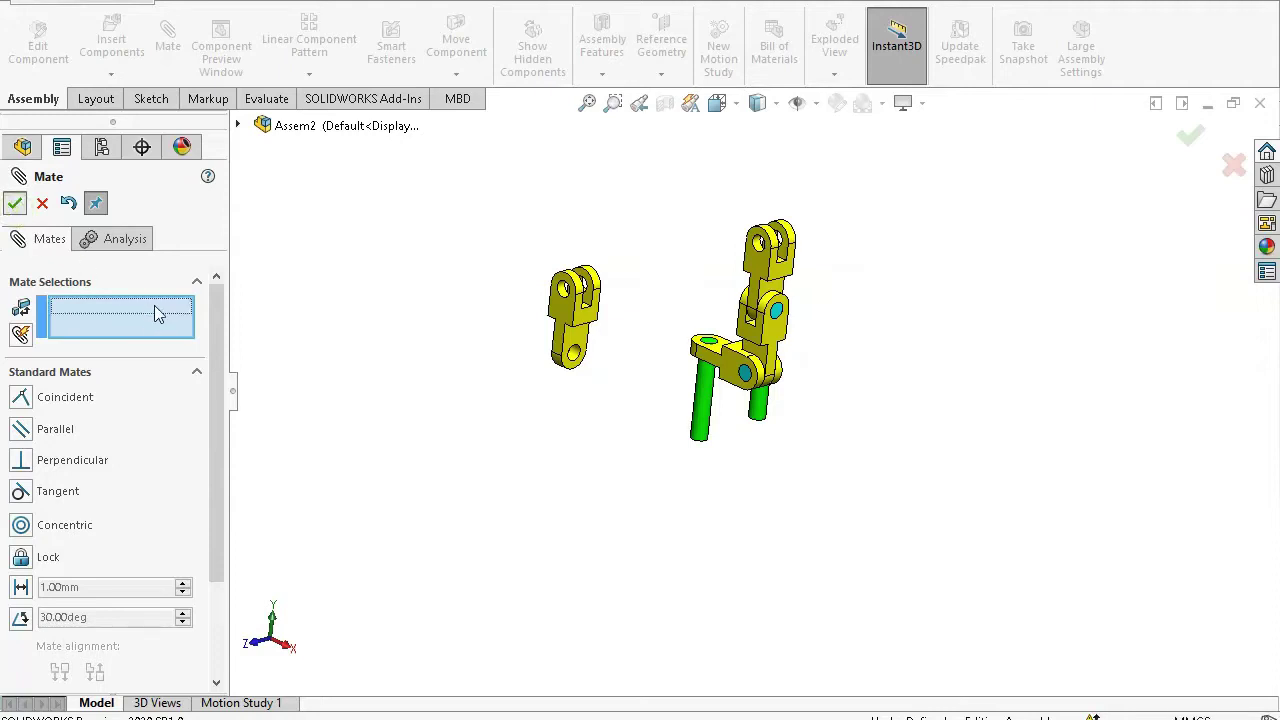
{"action": "left_click", "coordinate": [113, 34]}
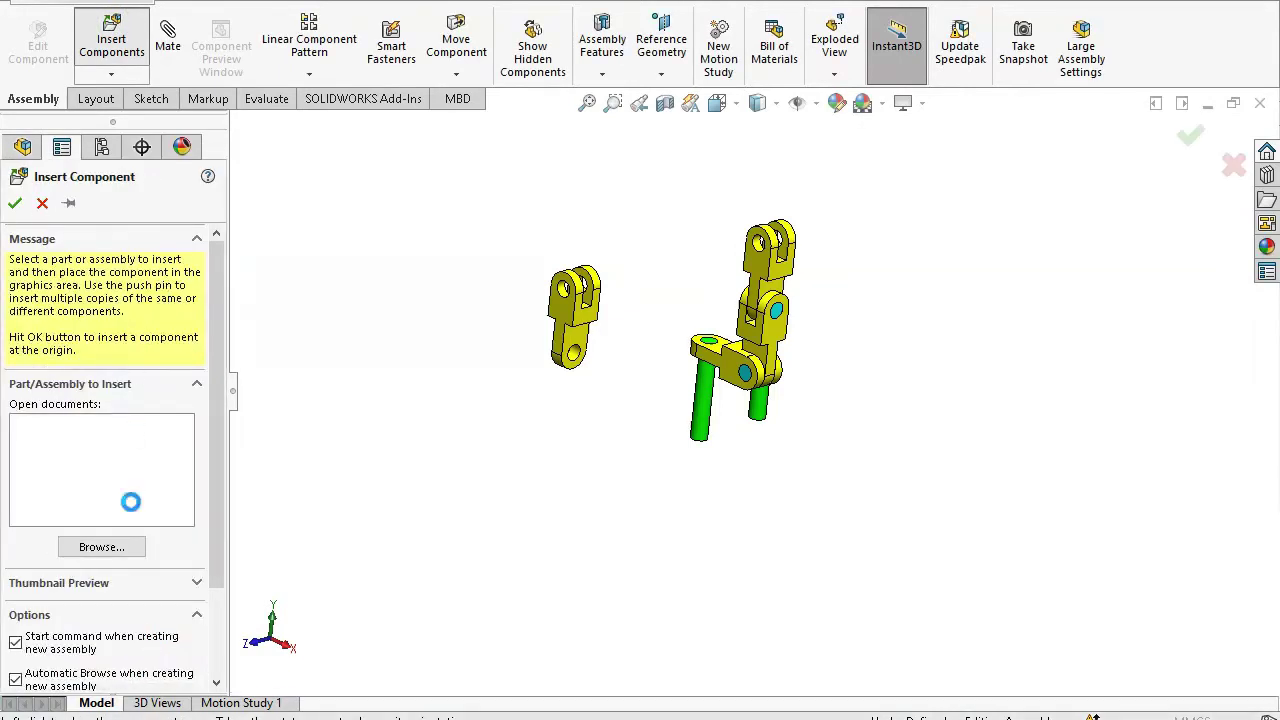
{"action": "left_click", "coordinate": [100, 547]}
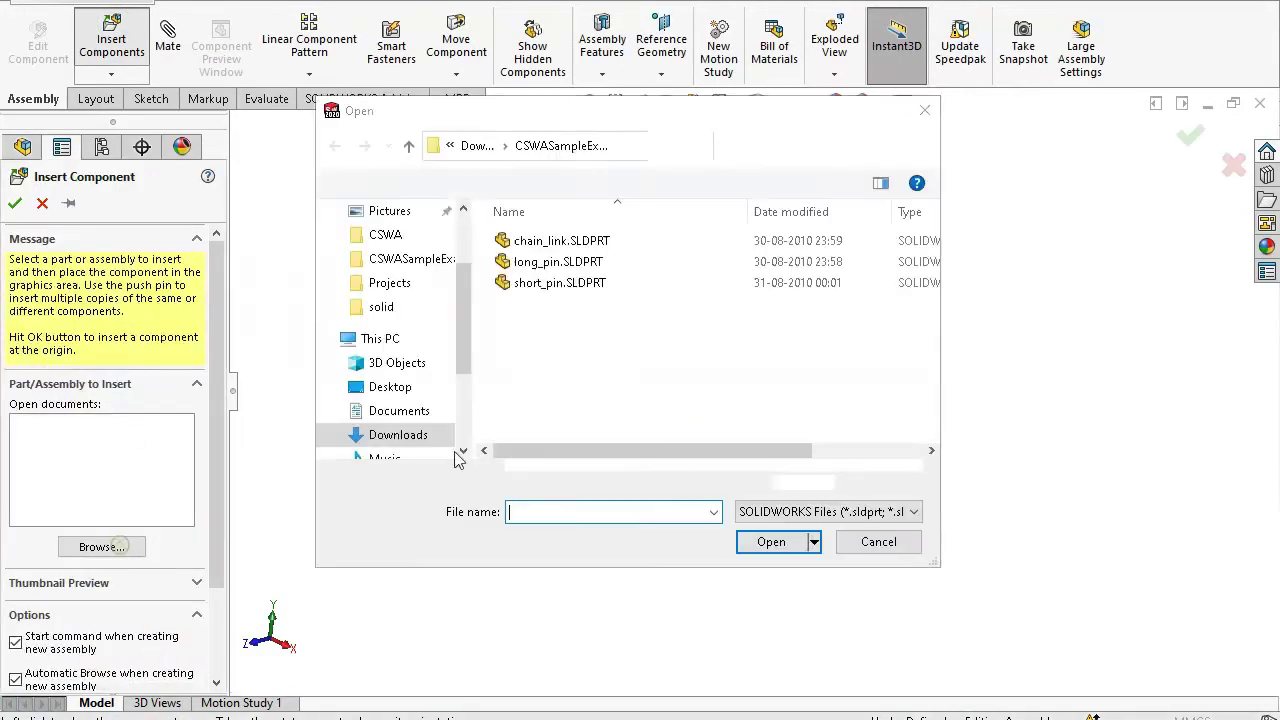
{"action": "left_click", "coordinate": [557, 287]}
{"action": "left_click", "coordinate": [741, 541]}
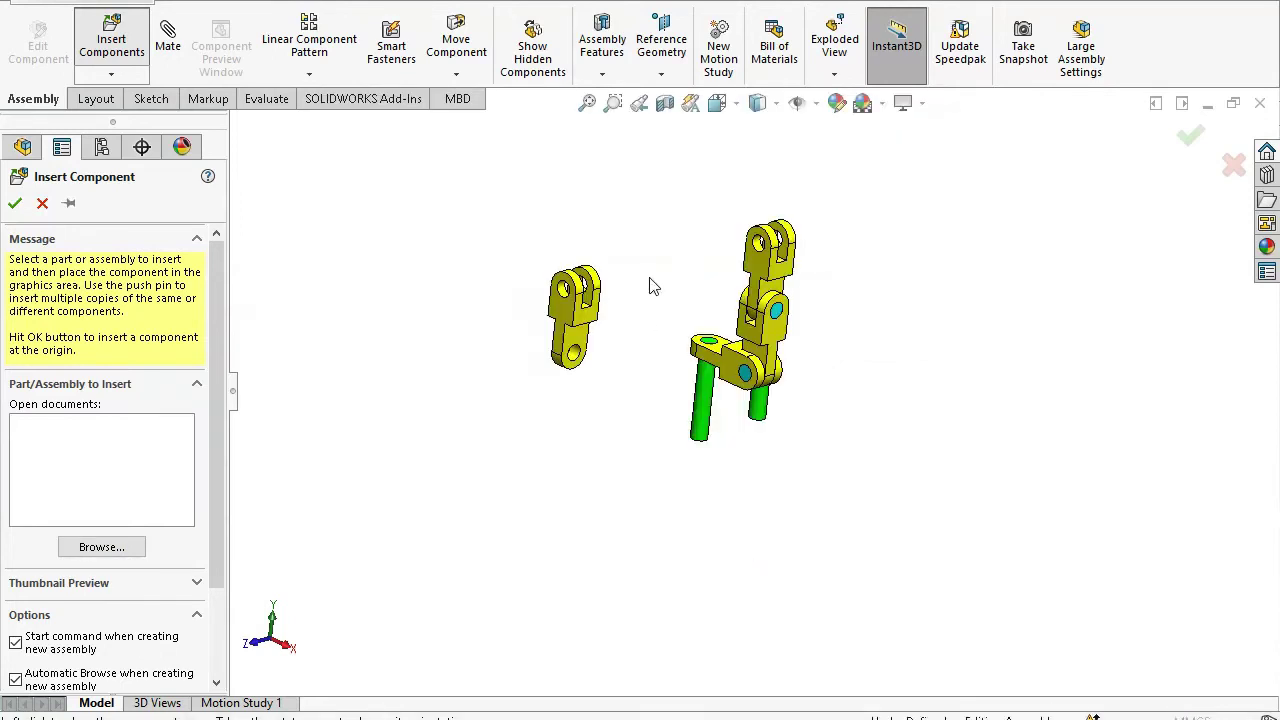
{"action": "left_click", "coordinate": [15, 203]}
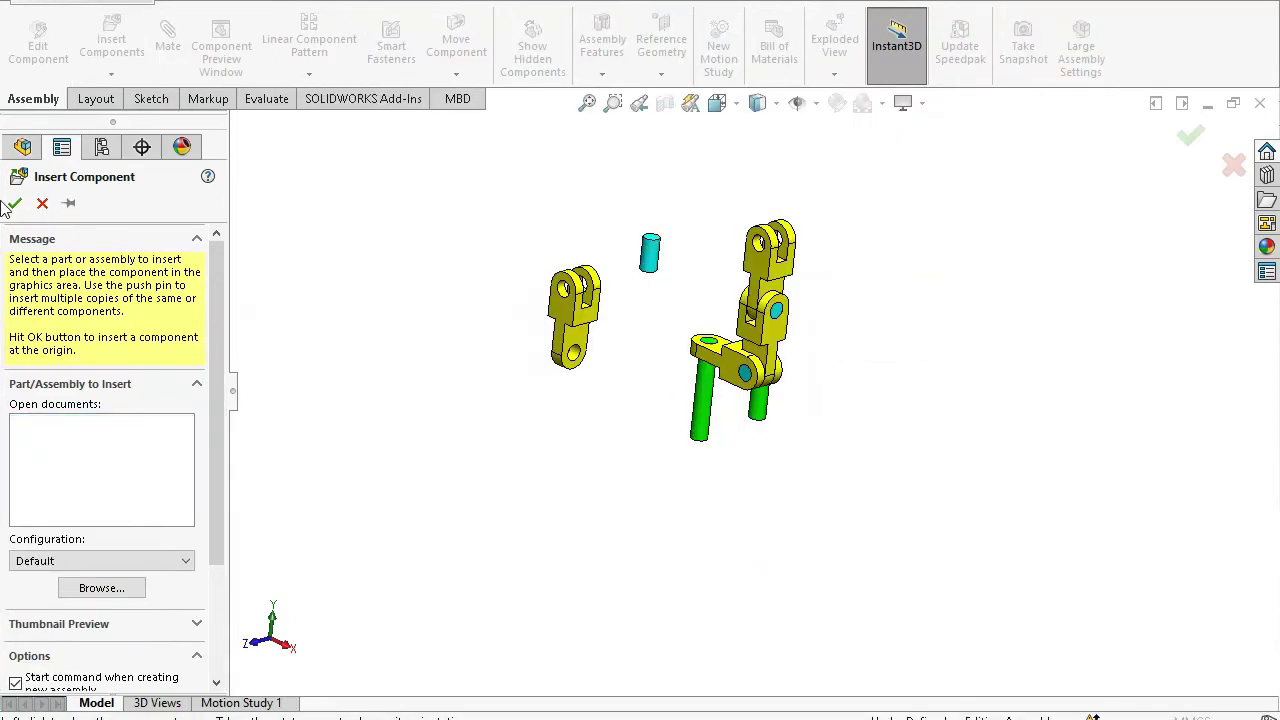
Add a concentric mate between the fork hole of chain_link<3> and the cylindrical face of short_pin<3>
{"action": "scroll", "coordinate": [664, 262], "scroll_direction": "down", "scroll_amount": 1}
{"action": "scroll", "coordinate": [728, 300], "scroll_direction": "down", "scroll_amount": 3}
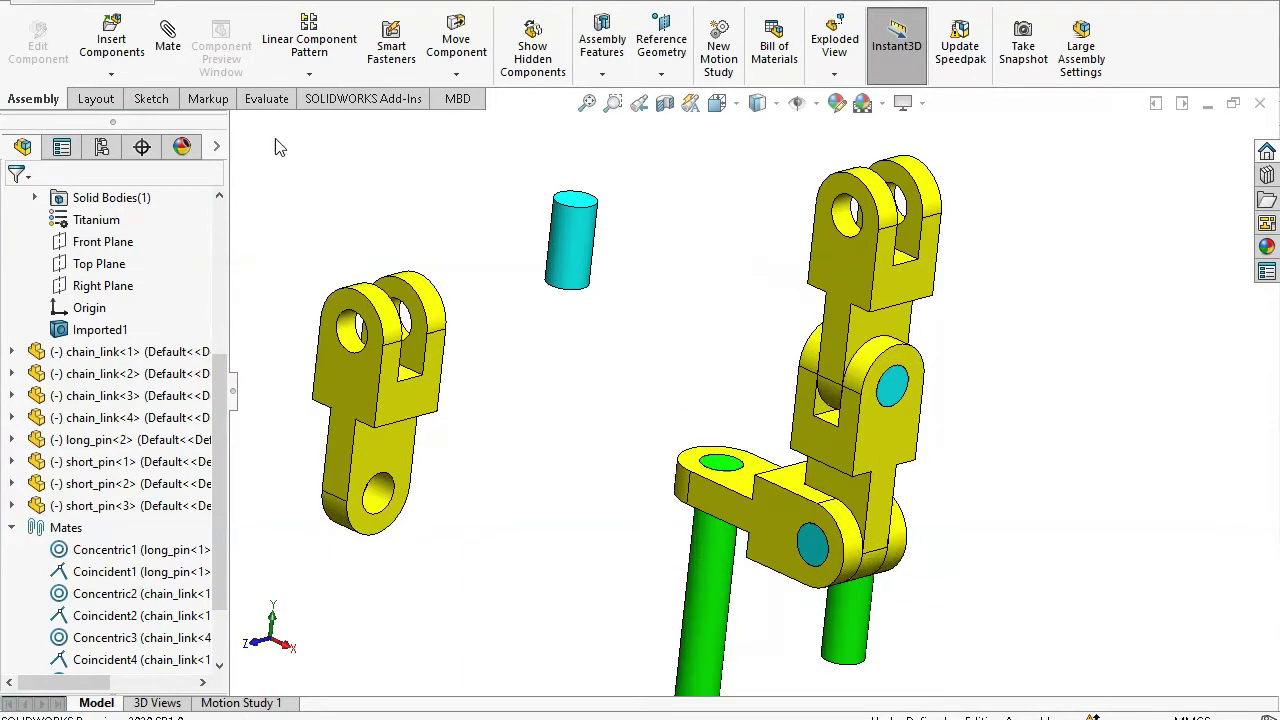
{"action": "left_click", "coordinate": [168, 40]}
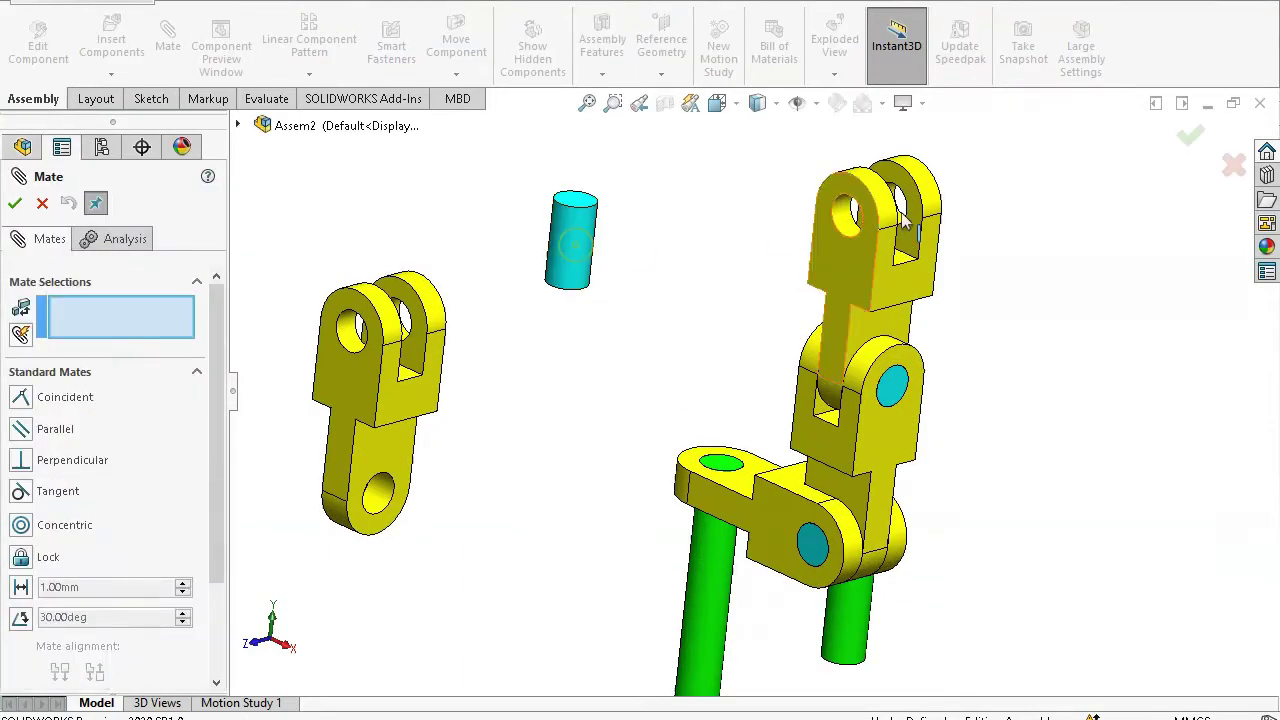
{"action": "left_click", "coordinate": [847, 222]}
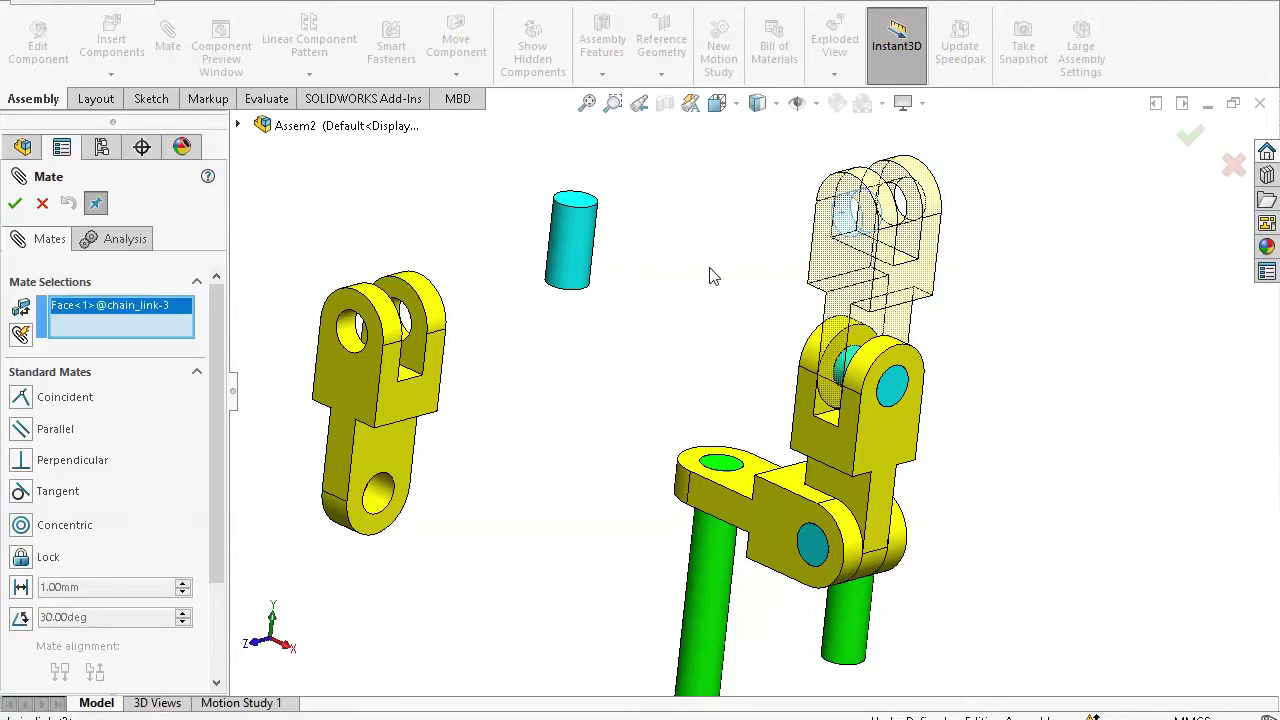
{"action": "left_click", "coordinate": [577, 247]}
{"action": "left_click", "coordinate": [549, 196]}
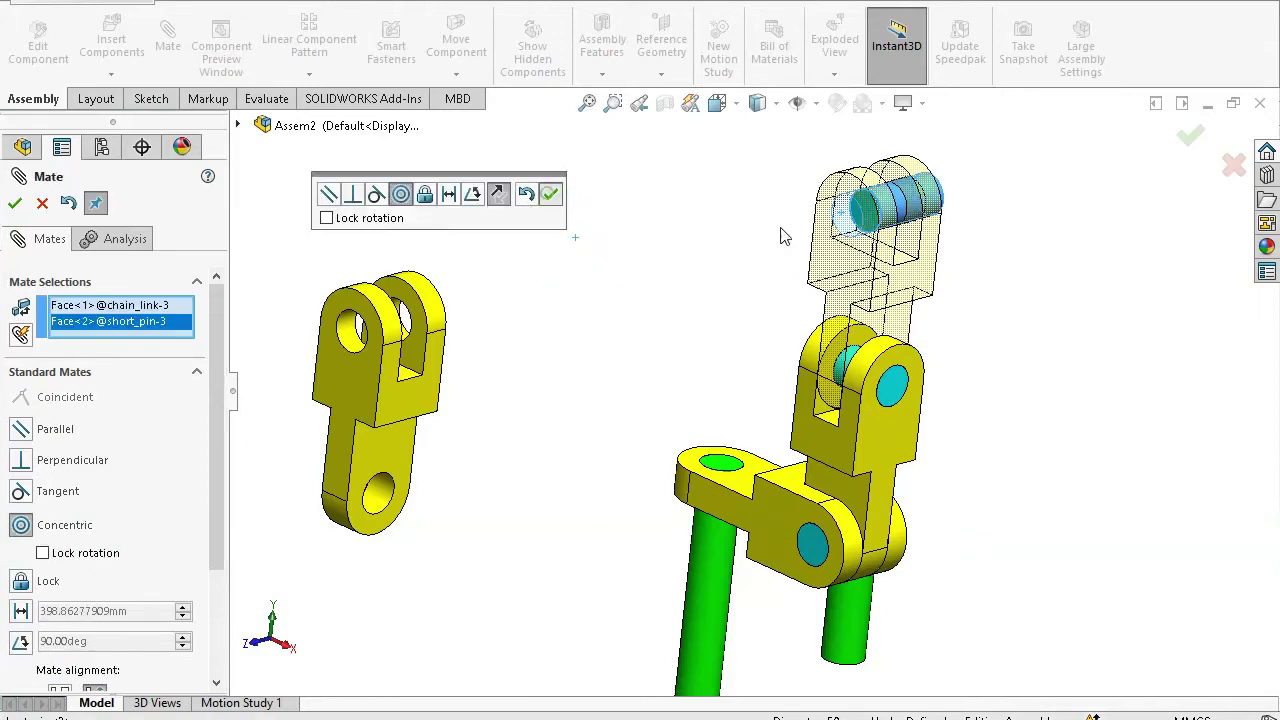
Add a coincident mate between the end face of short_pin<3> and the outer side face of chain_link<3>'s fork
{"action": "left_click", "coordinate": [858, 230]}
{"action": "left_click", "coordinate": [856, 273]}
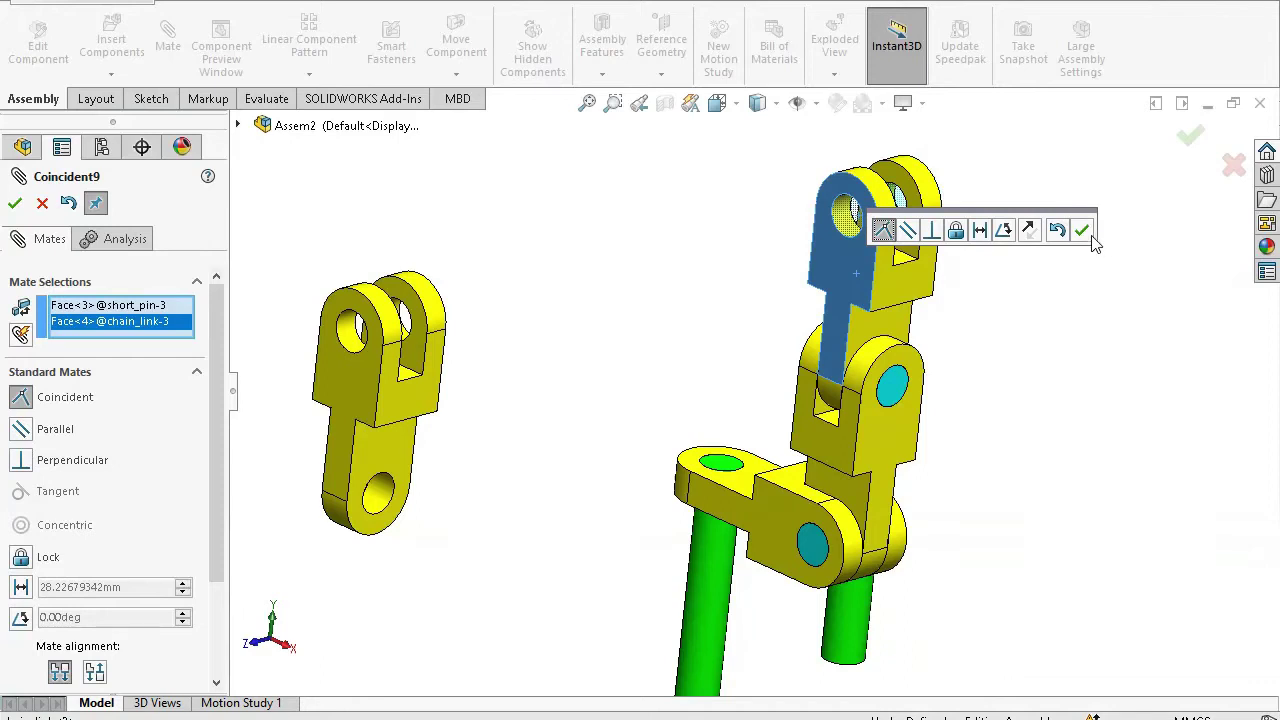
{"action": "left_click", "coordinate": [1085, 232]}
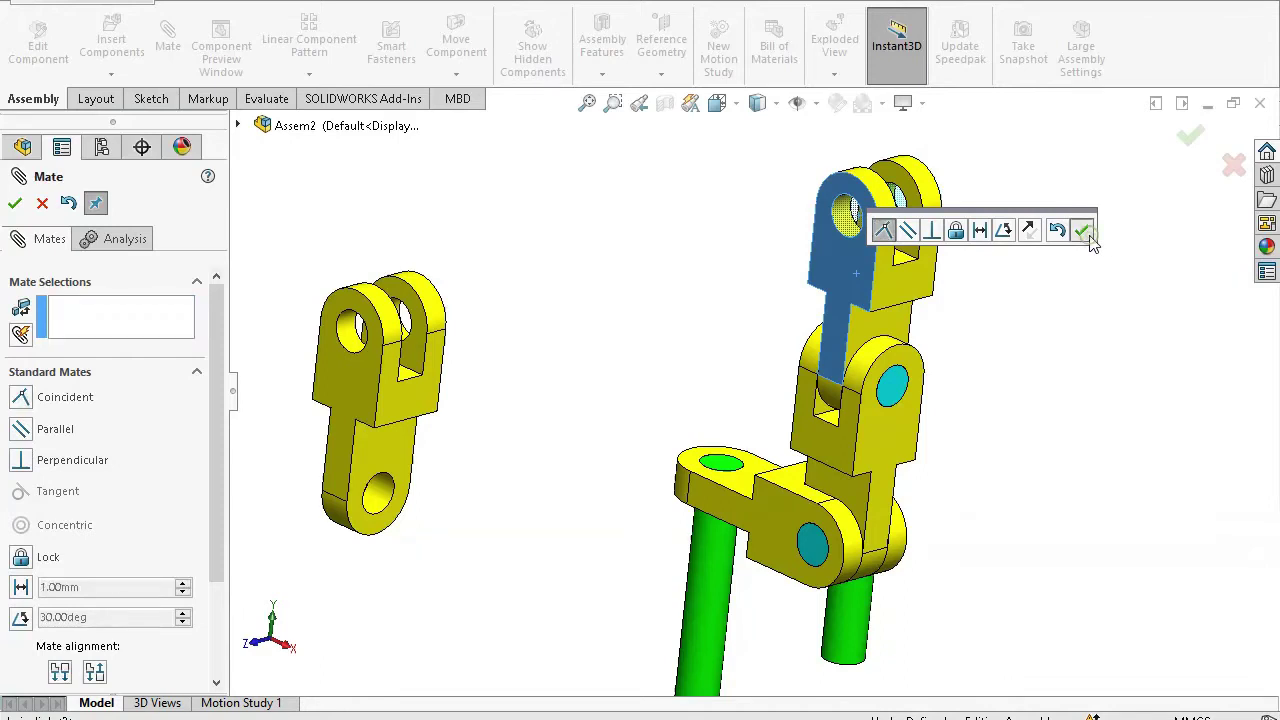
Add a concentric mate between the single-end hole of chain_link<2> and the cylindrical face of short_pin<3>
{"action": "left_click", "coordinate": [380, 492]}
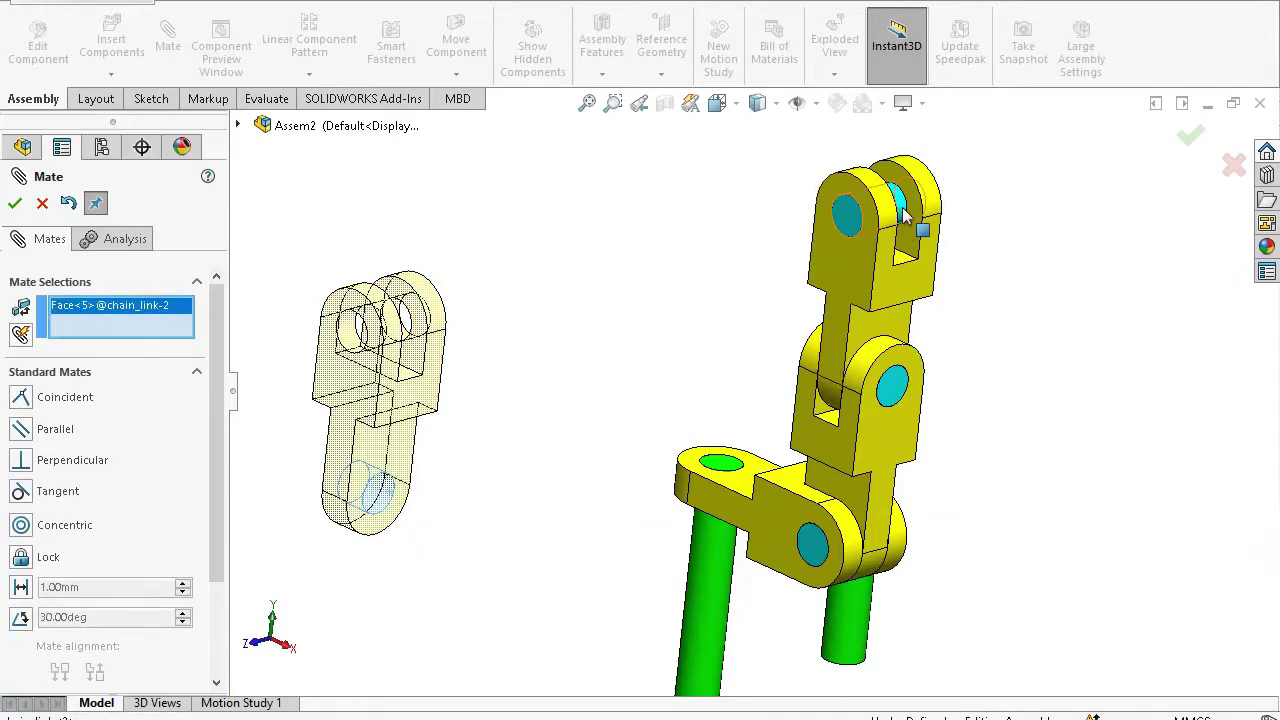
{"action": "middle_click_drag", "start_coordinate": [903, 215], "coordinate": [897, 228]}
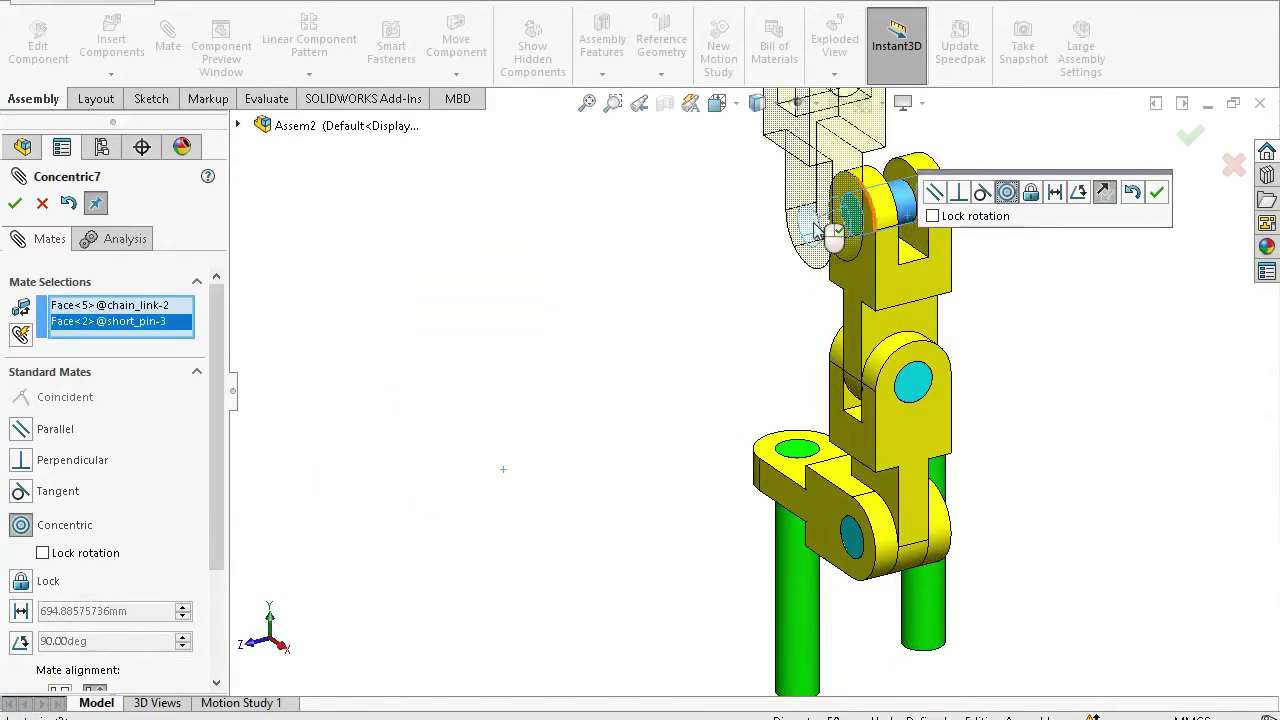
{"action": "left_click", "coordinate": [1157, 195]}
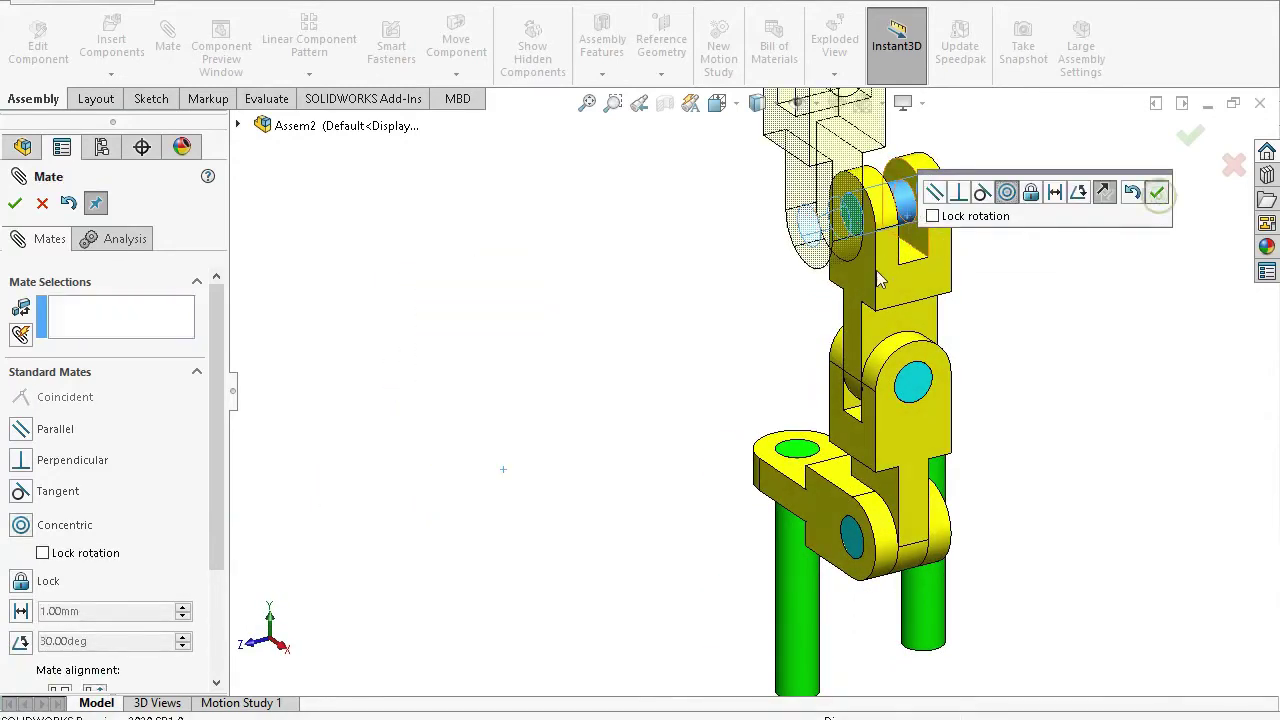
Add a coincident mate between the flat side face of chain_link<2>'s single end and the inner fork face of chain_link<3>
{"action": "left_click", "coordinate": [804, 185]}
{"action": "middle_click_drag", "start_coordinate": [804, 185], "coordinate": [903, 252]}
{"action": "left_click", "coordinate": [903, 252]}
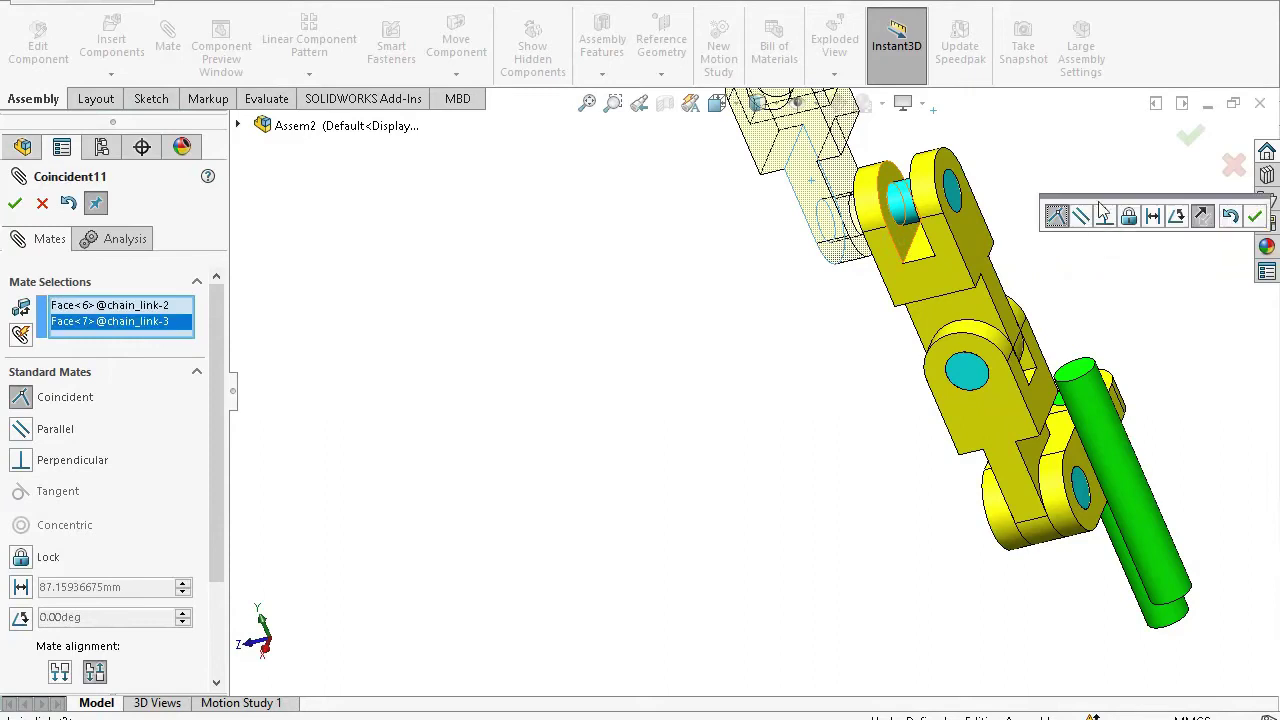
{"action": "left_click", "coordinate": [1254, 217]}
{"action": "scroll", "coordinate": [866, 322], "scroll_direction": "up", "scroll_amount": 4}
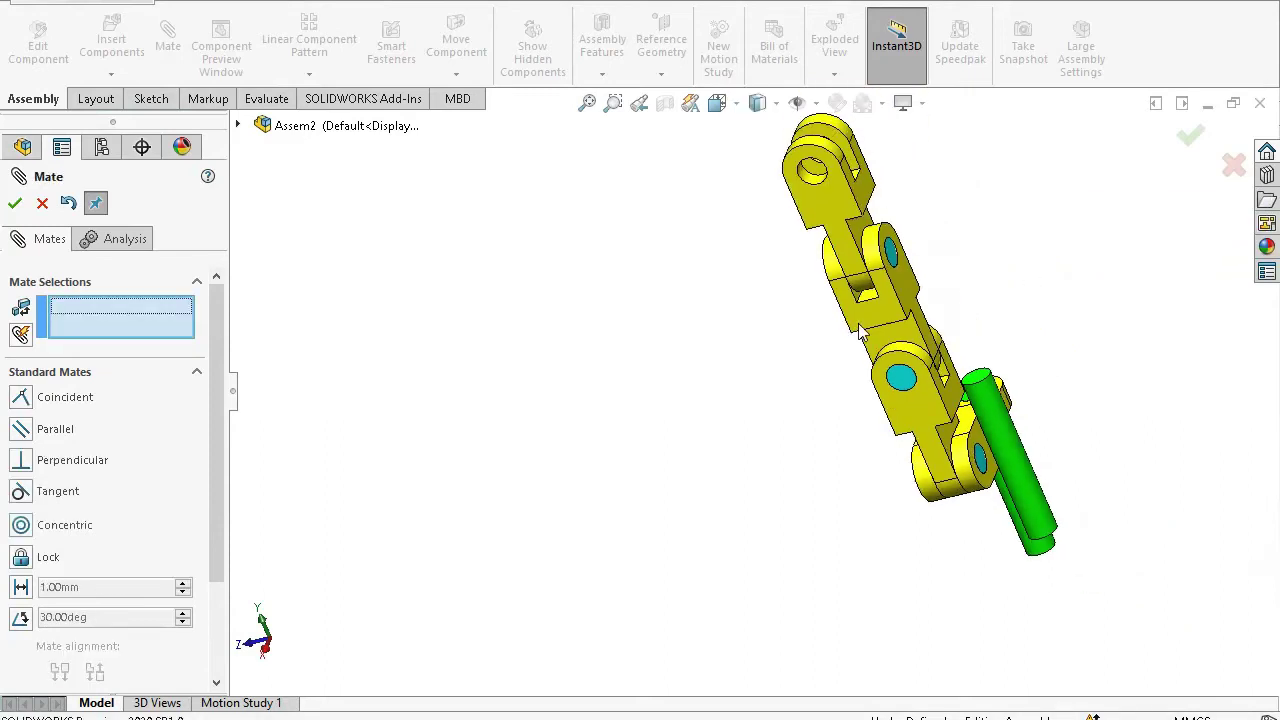
Try to mate the end face of long_pin<2> coincident with a face of chain_link<2> before aligning the pin with the fork hole
{"action": "middle_click_drag", "start_coordinate": [824, 315], "coordinate": [864, 311]}
{"action": "middle_click_drag", "start_coordinate": [940, 380], "coordinate": [837, 594]}
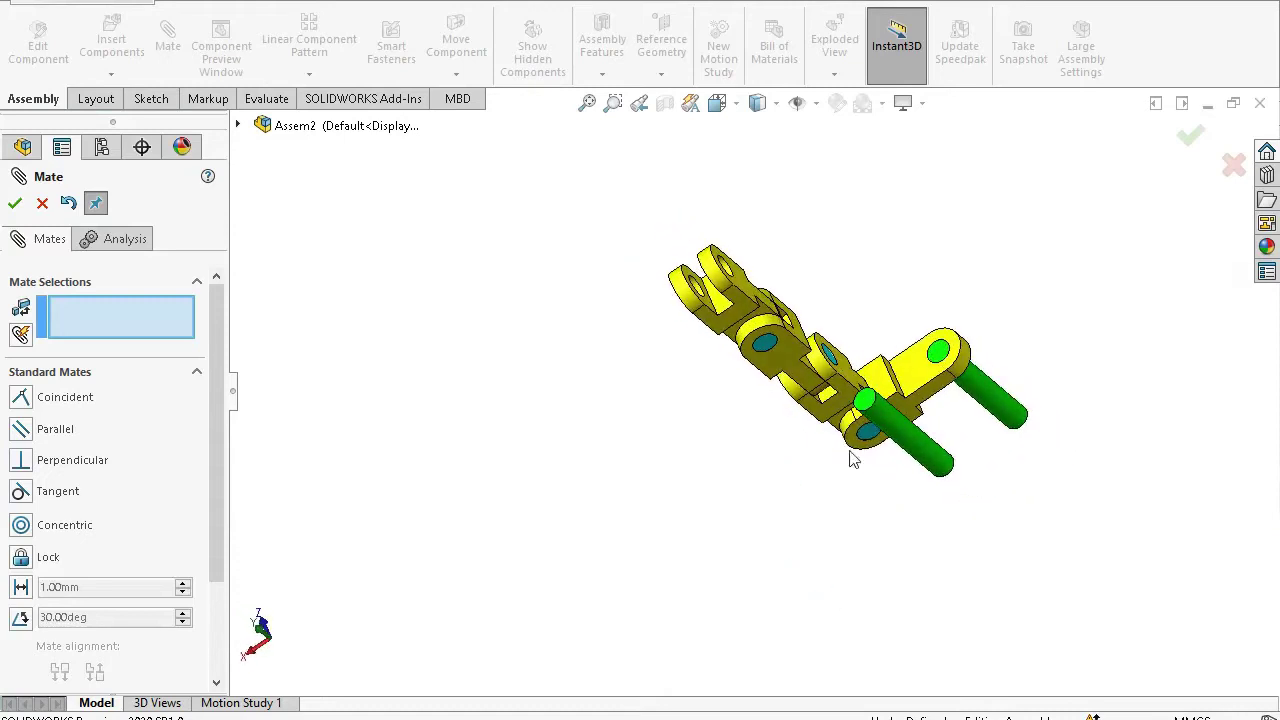
{"action": "scroll", "coordinate": [855, 410], "scroll_direction": "down", "scroll_amount": 5}
{"action": "left_click", "coordinate": [850, 403]}
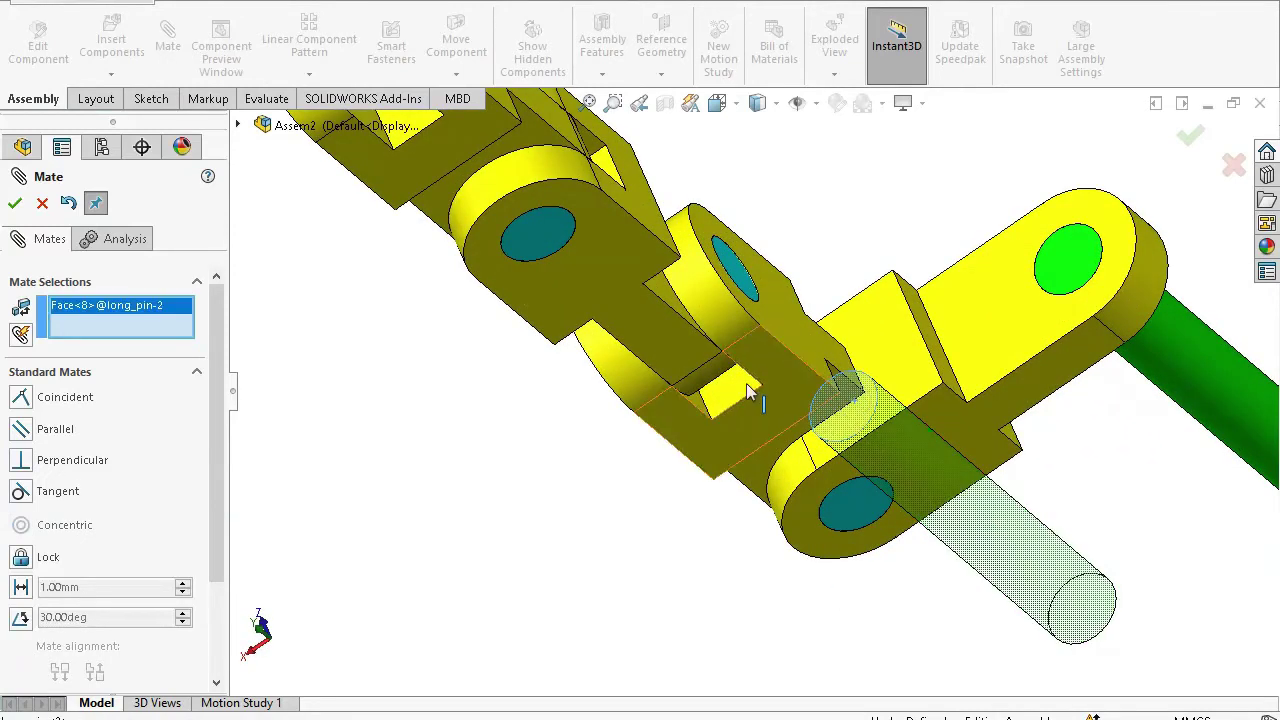
{"action": "scroll", "coordinate": [770, 390], "scroll_direction": "up", "scroll_amount": 3}
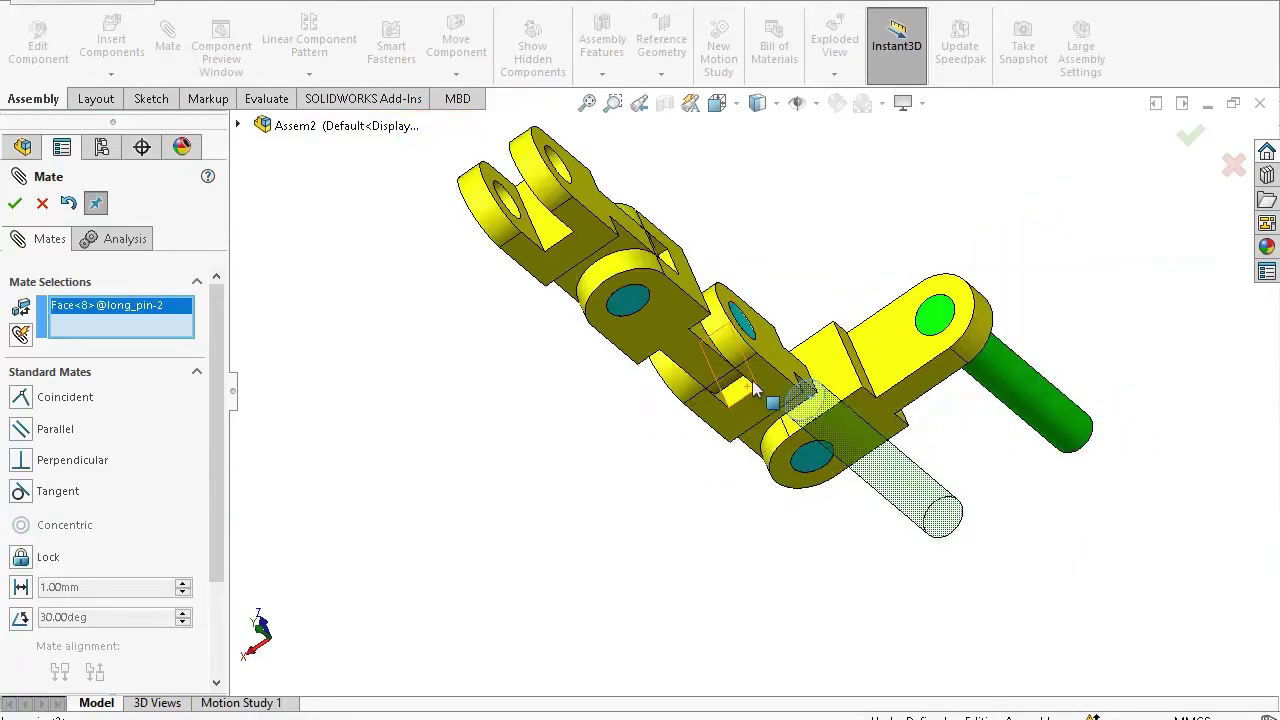
{"action": "left_click", "coordinate": [594, 209]}
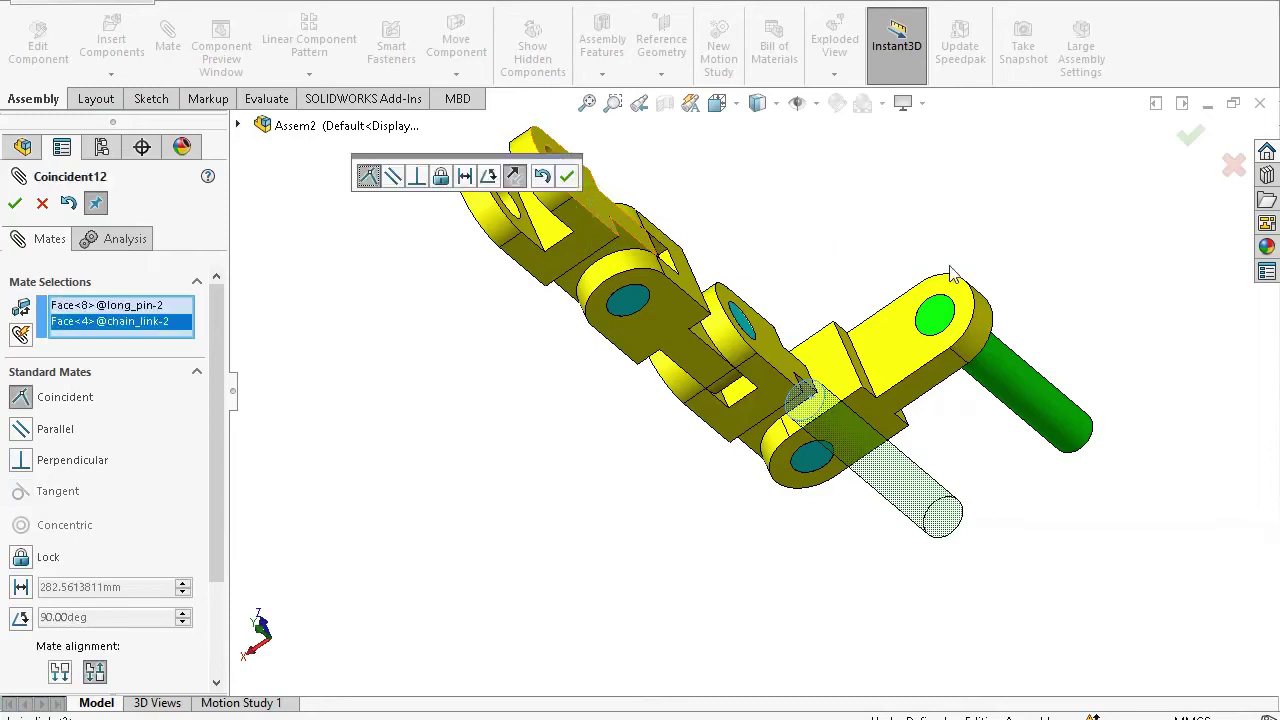
{"action": "left_click", "coordinate": [567, 177]}
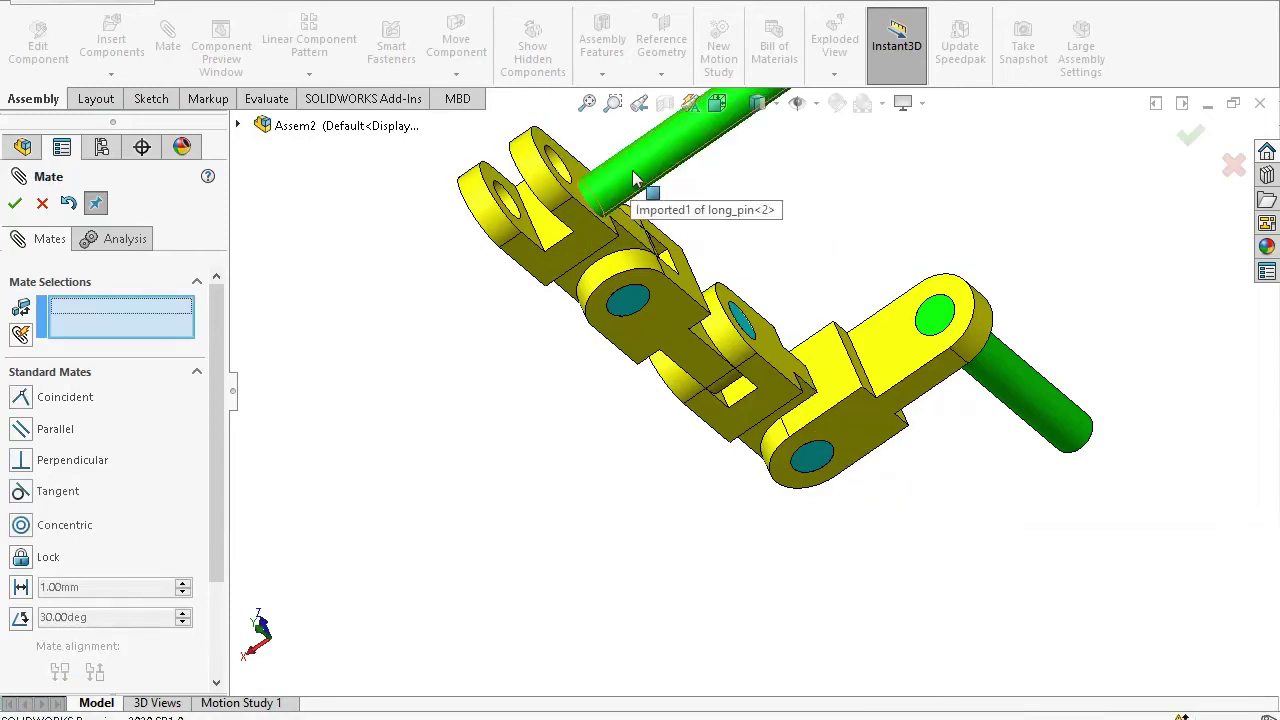
{"action": "left_click", "coordinate": [631, 177]}
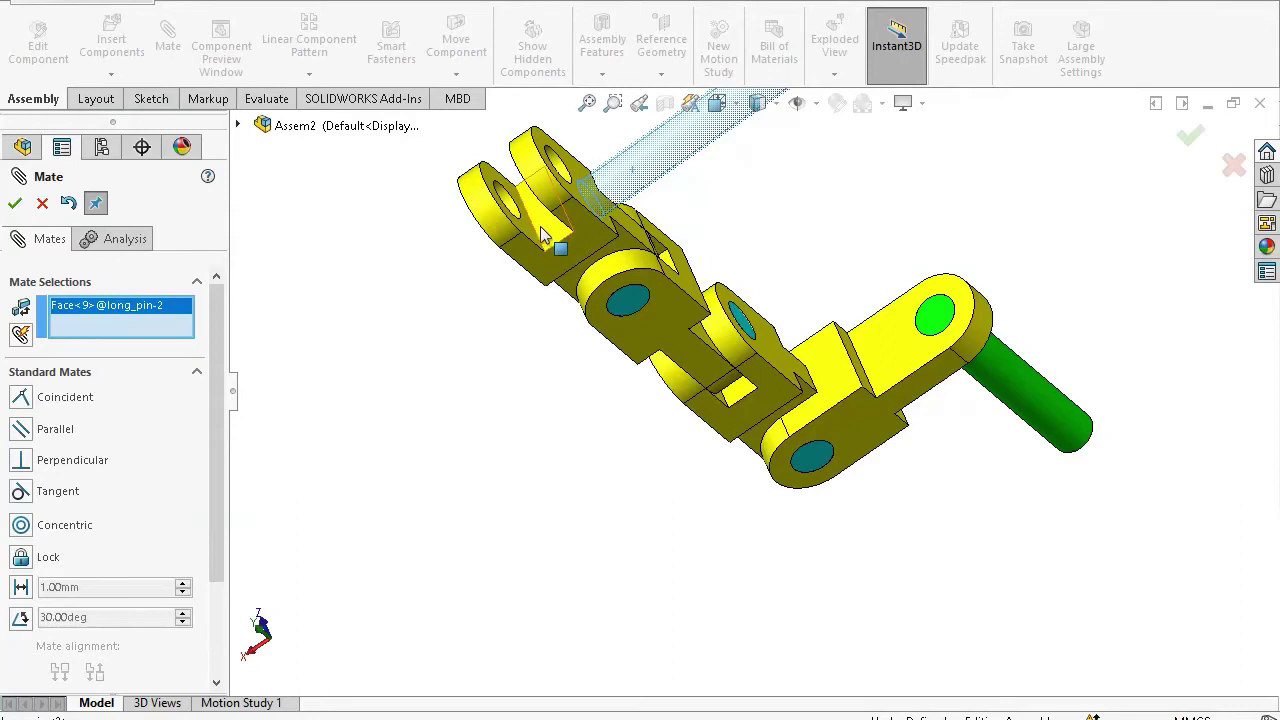
{"action": "scroll", "coordinate": [537, 234], "scroll_direction": "down", "scroll_amount": 4}
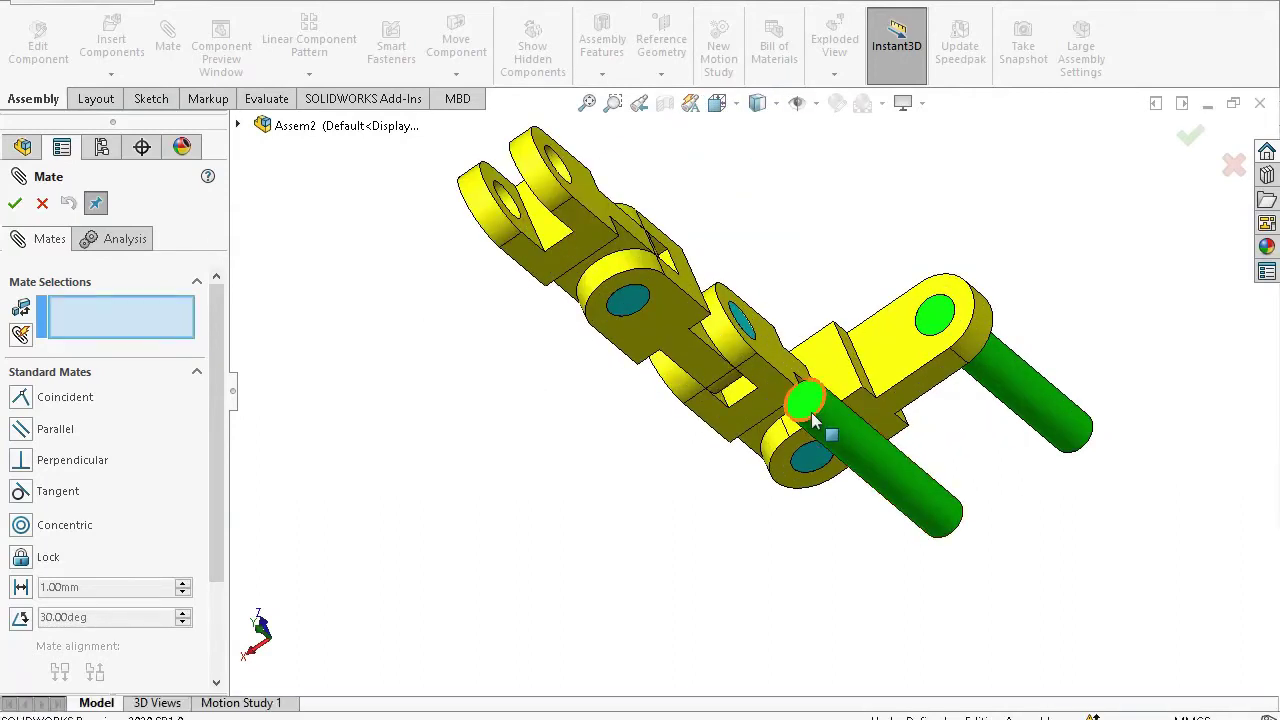
Add a concentric mate between the cylindrical face of long_pin<2> and the fork hole of chain_link<2>
{"action": "left_click", "coordinate": [870, 459]}
{"action": "middle_click_drag", "start_coordinate": [870, 459], "coordinate": [541, 222]}
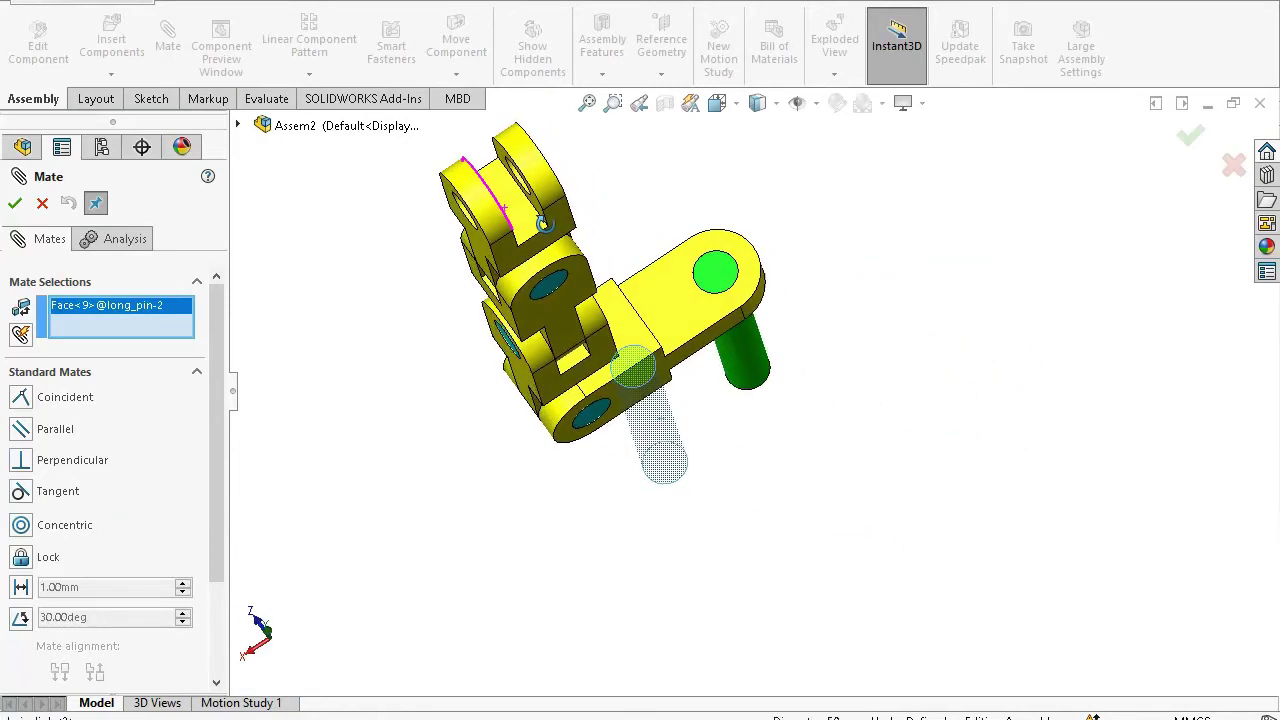
{"action": "scroll", "coordinate": [455, 225], "scroll_direction": "up", "scroll_amount": 5}
{"action": "left_click", "coordinate": [609, 285]}
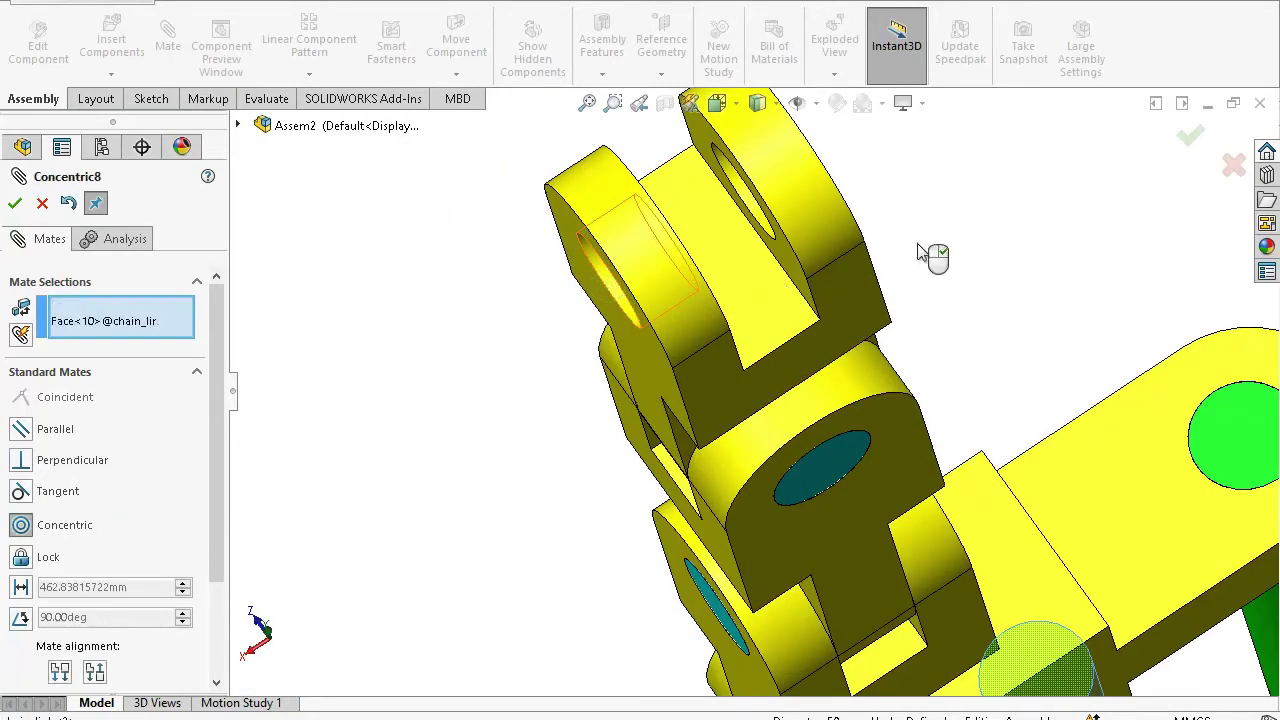
{"action": "left_click", "coordinate": [1066, 246]}
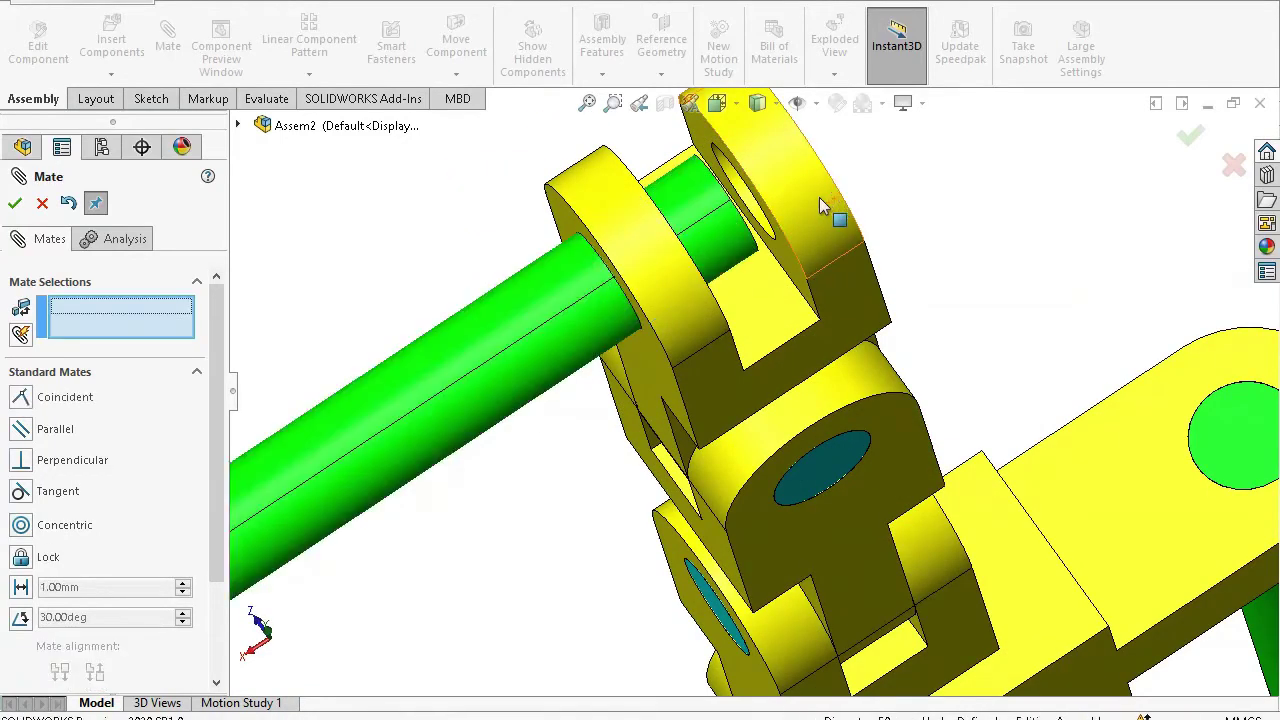
Add a coincident mate between the end face of long_pin<2> and the outer side face of chain_link<2>'s fork, and finish mating
{"action": "middle_click_drag", "start_coordinate": [826, 206], "coordinate": [786, 234]}
{"action": "scroll", "coordinate": [680, 252], "scroll_direction": "up", "scroll_amount": 5}
{"action": "middle_click_drag", "start_coordinate": [680, 252], "coordinate": [771, 188]}
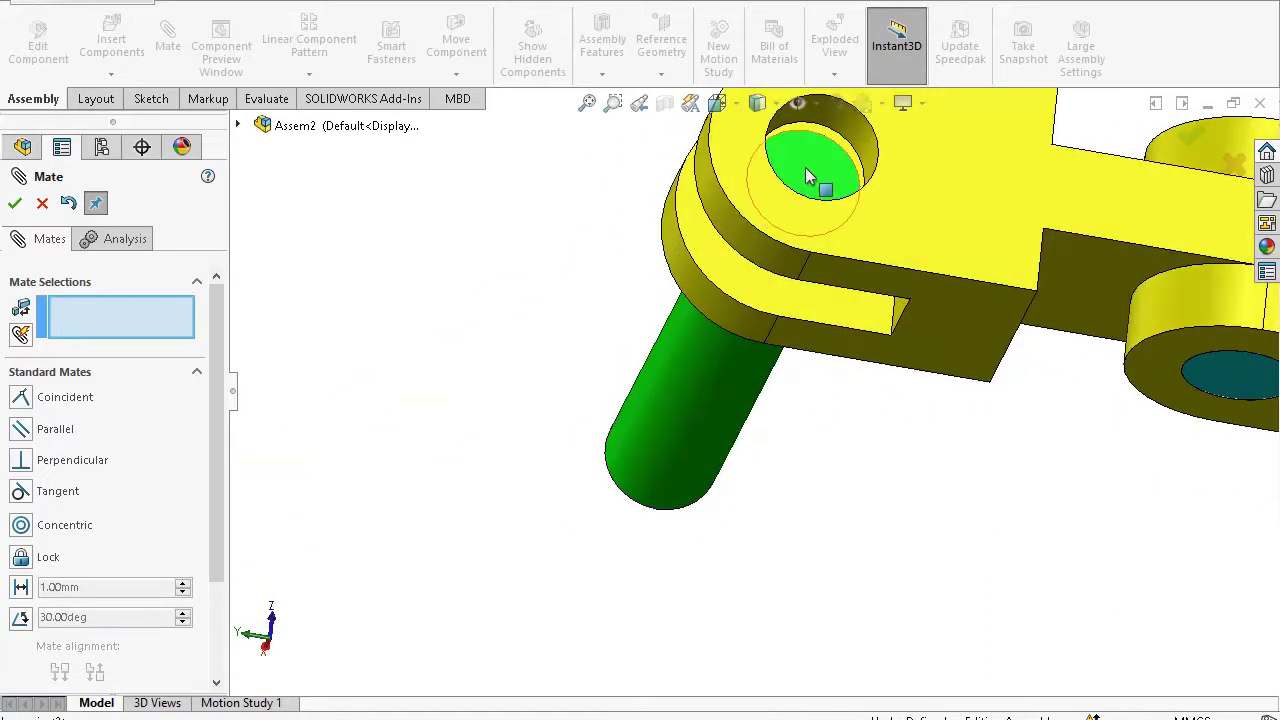
{"action": "left_click", "coordinate": [808, 177]}
{"action": "left_click", "coordinate": [932, 210]}
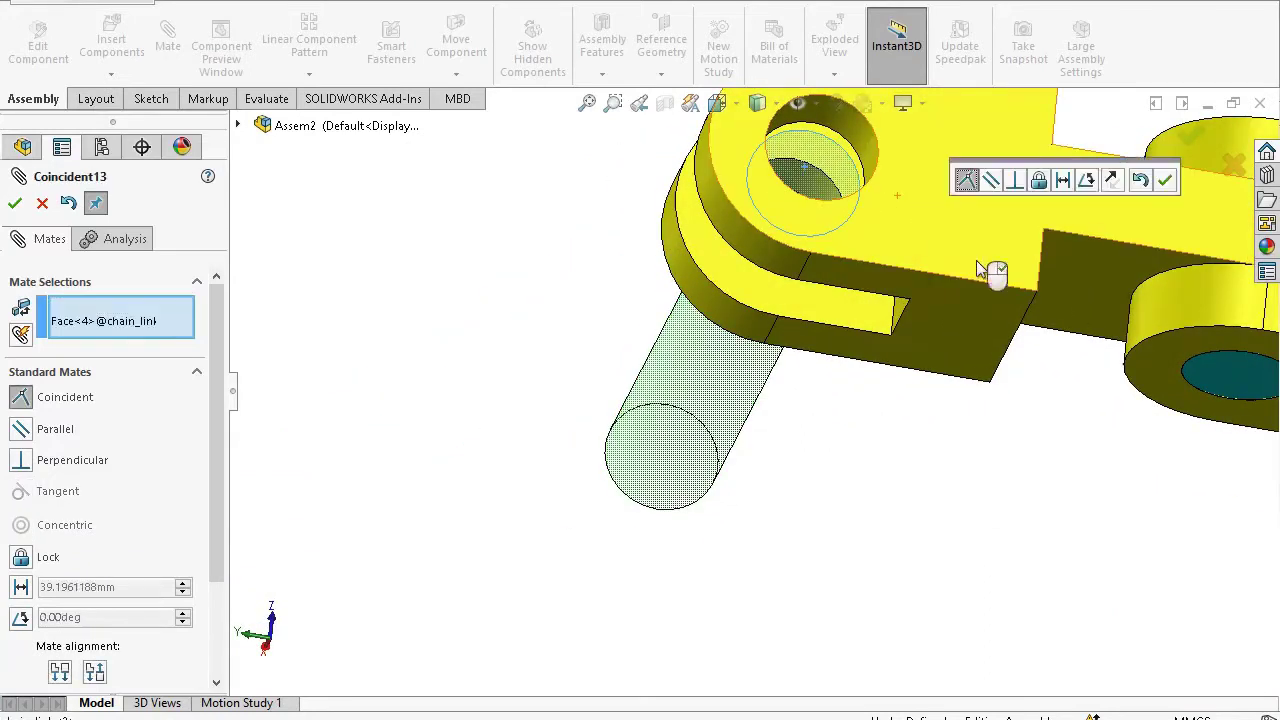
{"action": "left_click", "coordinate": [1165, 180]}
{"action": "scroll", "coordinate": [835, 393], "scroll_direction": "down", "scroll_amount": 2}
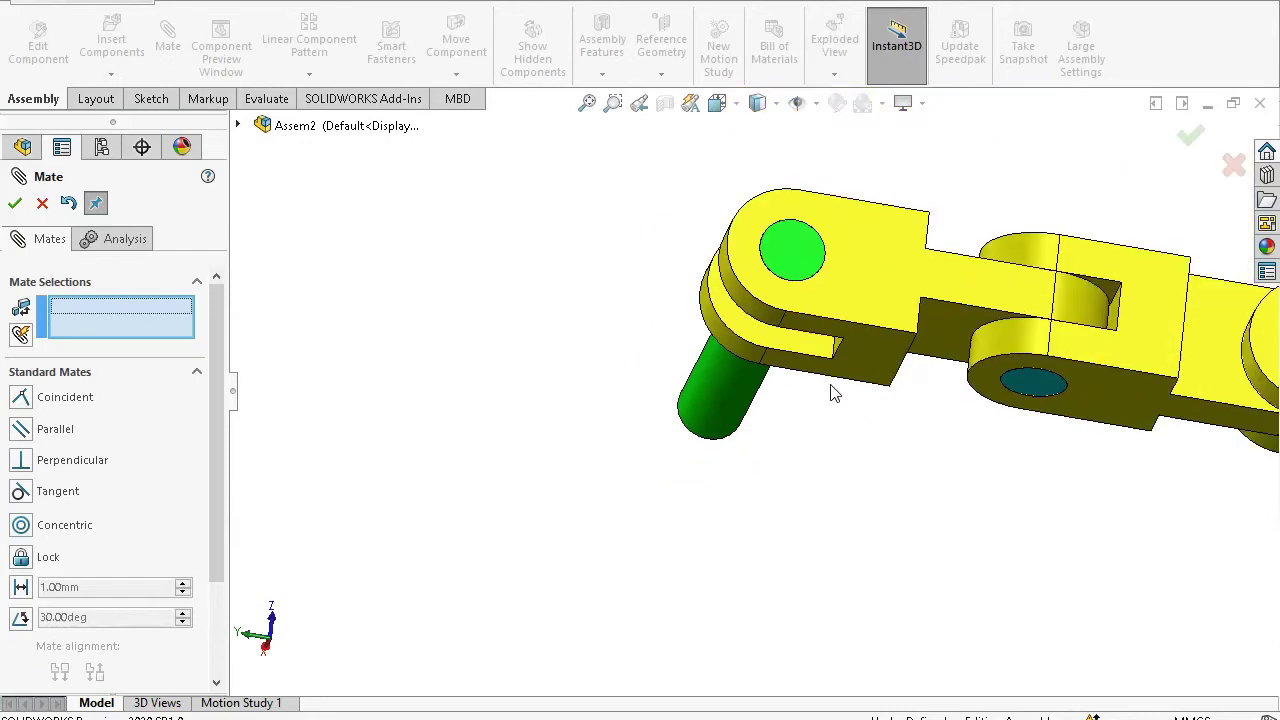
{"action": "scroll", "coordinate": [835, 393], "scroll_direction": "down", "scroll_amount": 3}
{"action": "middle_click_drag", "start_coordinate": [846, 414], "coordinate": [900, 430]}
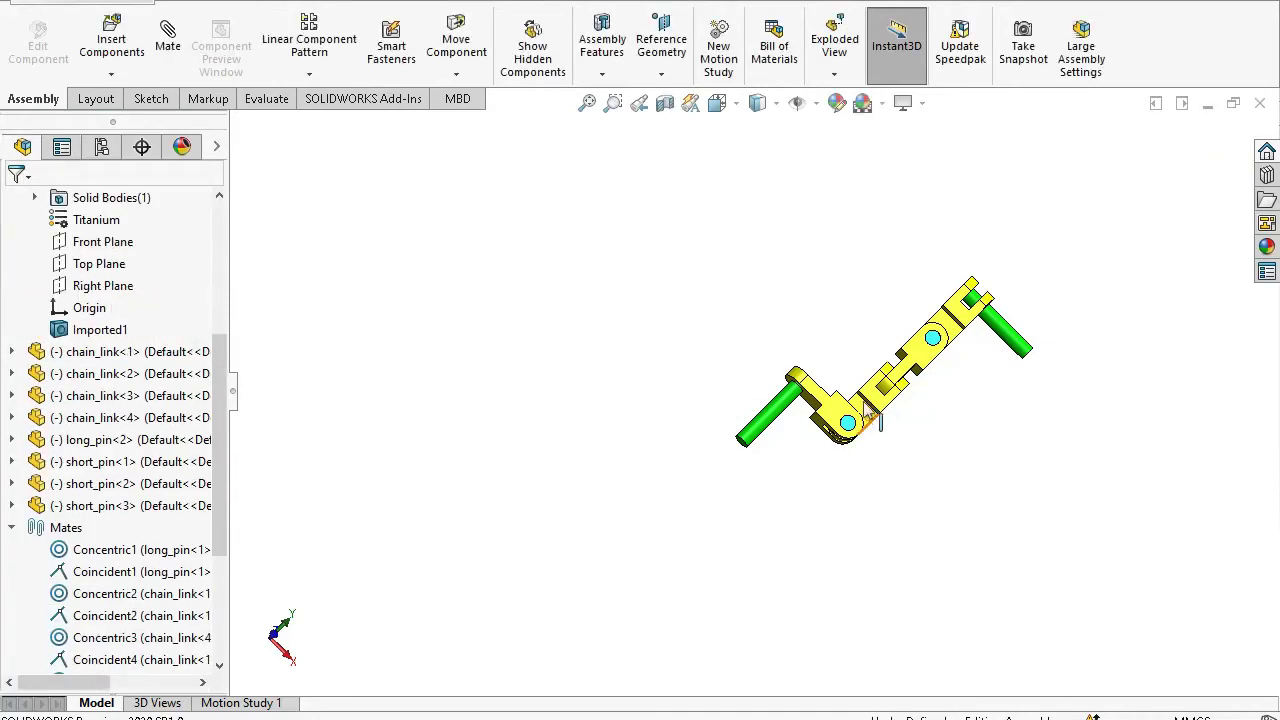
Swing the free chain links about their pins, turning chain_link<2> so that long_pin<2> points downward
{"action": "scroll", "coordinate": [868, 382], "scroll_direction": "down", "scroll_amount": 7}
{"action": "scroll", "coordinate": [930, 435], "scroll_direction": "up", "scroll_amount": 4}
{"action": "middle_click_drag", "start_coordinate": [922, 404], "coordinate": [780, 445]}
{"action": "left_click_drag", "start_coordinate": [780, 445], "coordinate": [818, 520]}
{"action": "middle_click_drag", "start_coordinate": [824, 441], "coordinate": [888, 474]}
{"action": "left_click_drag", "start_coordinate": [888, 474], "coordinate": [916, 524]}
{"action": "left_click", "coordinate": [912, 515]}
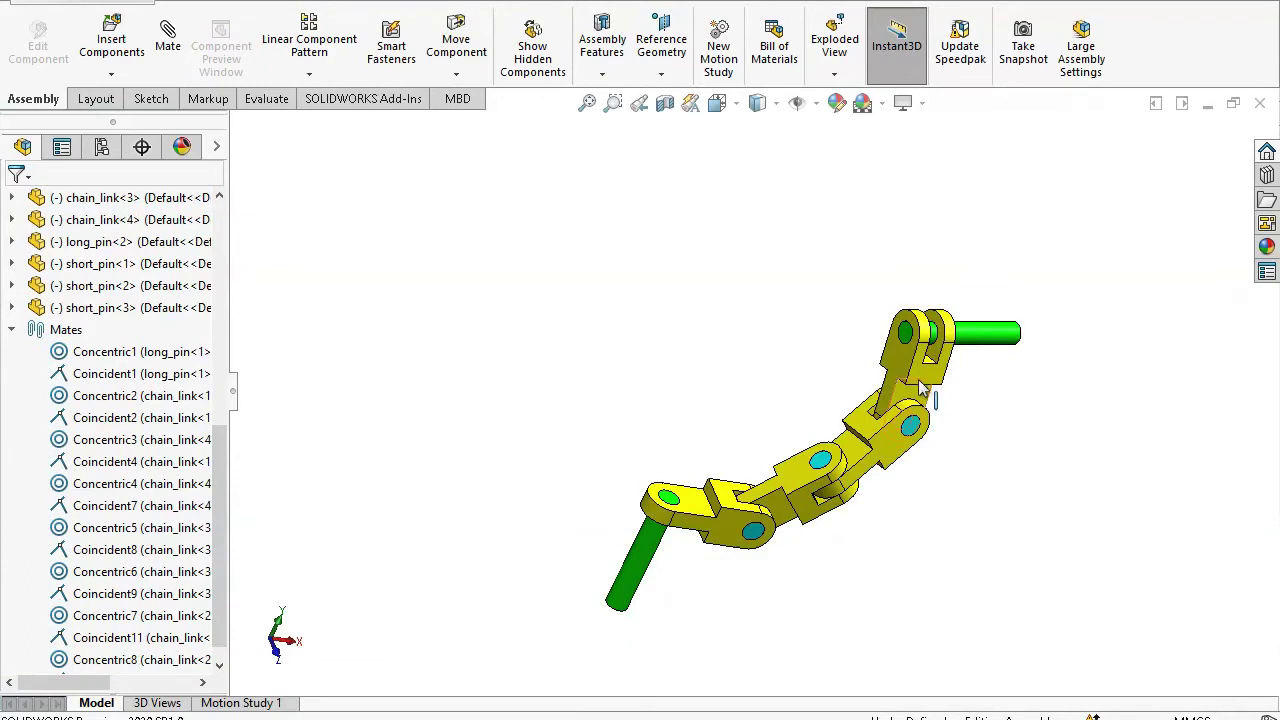
{"action": "left_click_drag", "start_coordinate": [882, 364], "coordinate": [948, 362]}
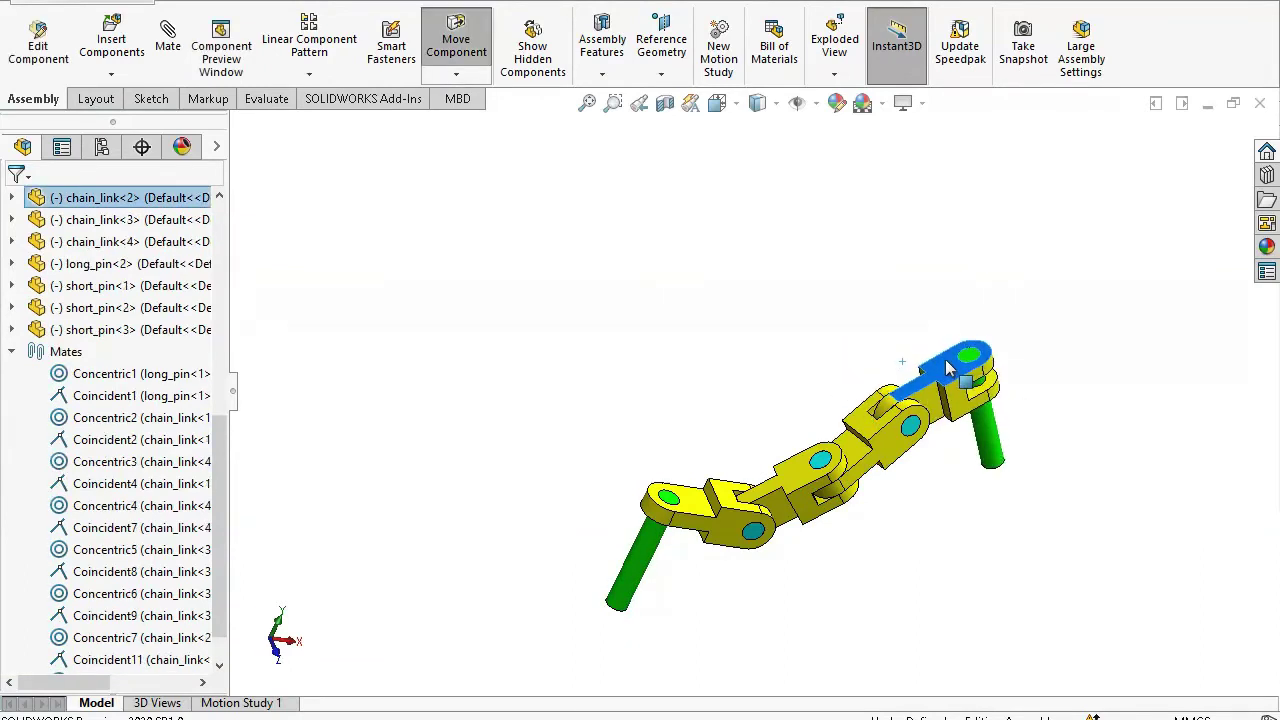
{"action": "left_click", "coordinate": [803, 549]}
{"action": "middle_click_drag", "start_coordinate": [796, 615], "coordinate": [767, 546]}
{"action": "scroll", "coordinate": [703, 570], "scroll_direction": "down", "scroll_amount": 5}
{"action": "scroll", "coordinate": [790, 534], "scroll_direction": "up", "scroll_amount": 2}
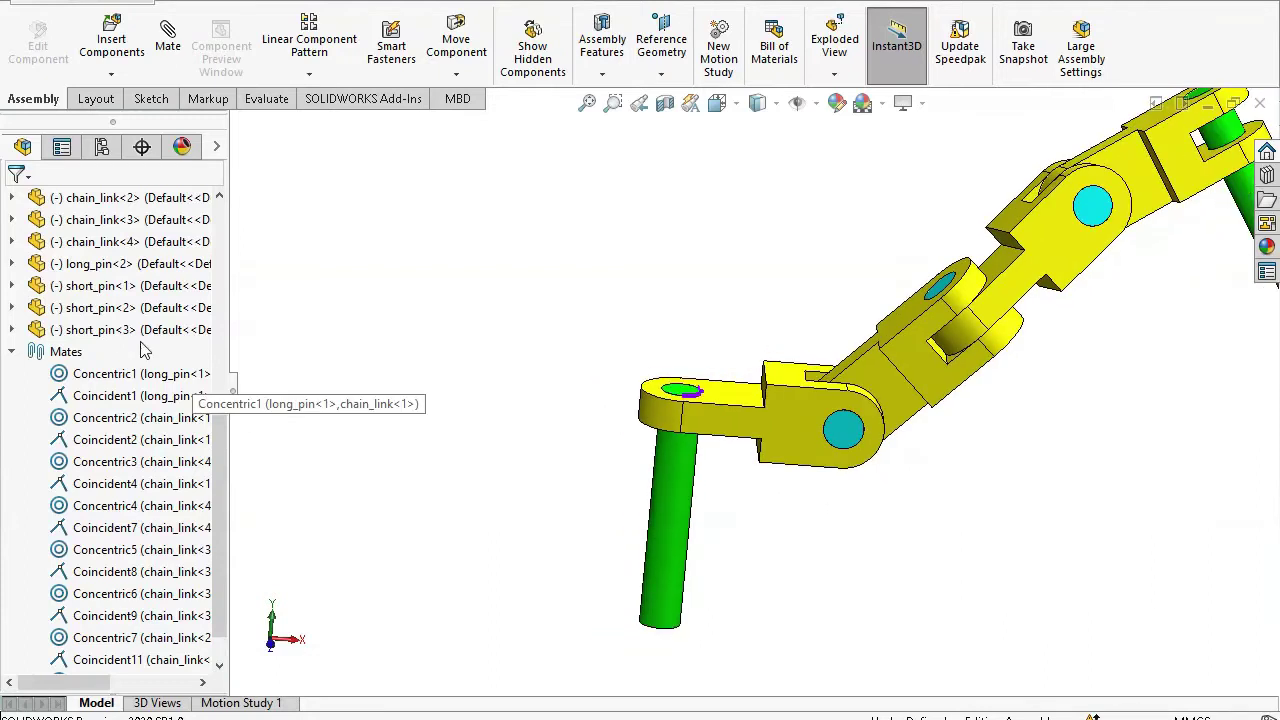
{"action": "scroll", "coordinate": [775, 441], "scroll_direction": "up", "scroll_amount": 1}
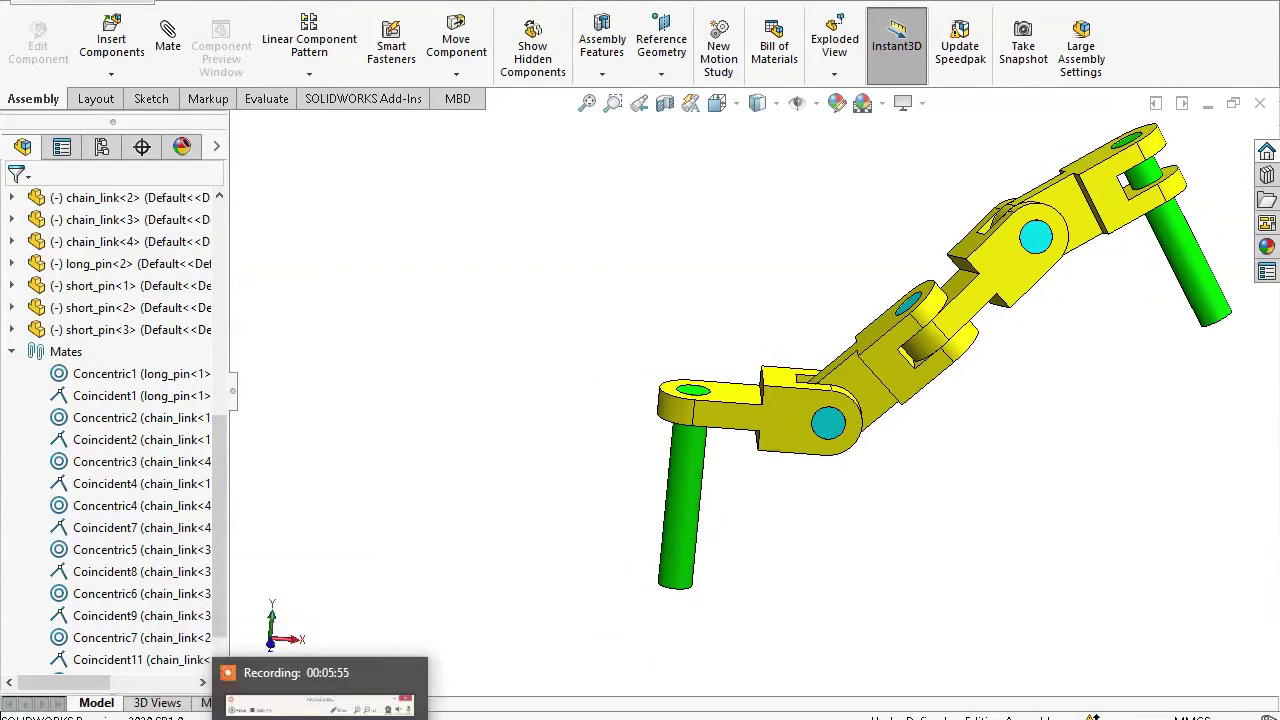
Check the chain assembly's mating conditions and the angles A, B and C in CSWASampleExam.pdf
{"action": "left_click", "coordinate": [294, 700]}
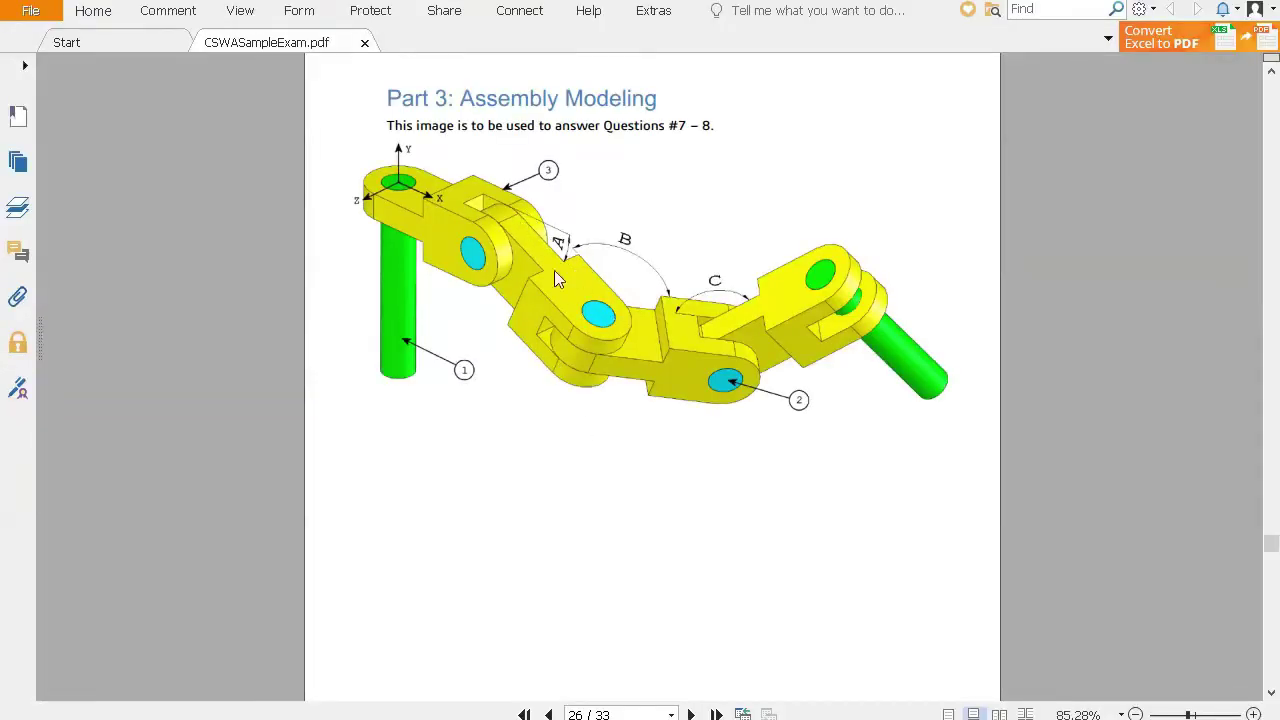
{"action": "scroll", "coordinate": [531, 510], "scroll_direction": "down", "scroll_amount": 10}
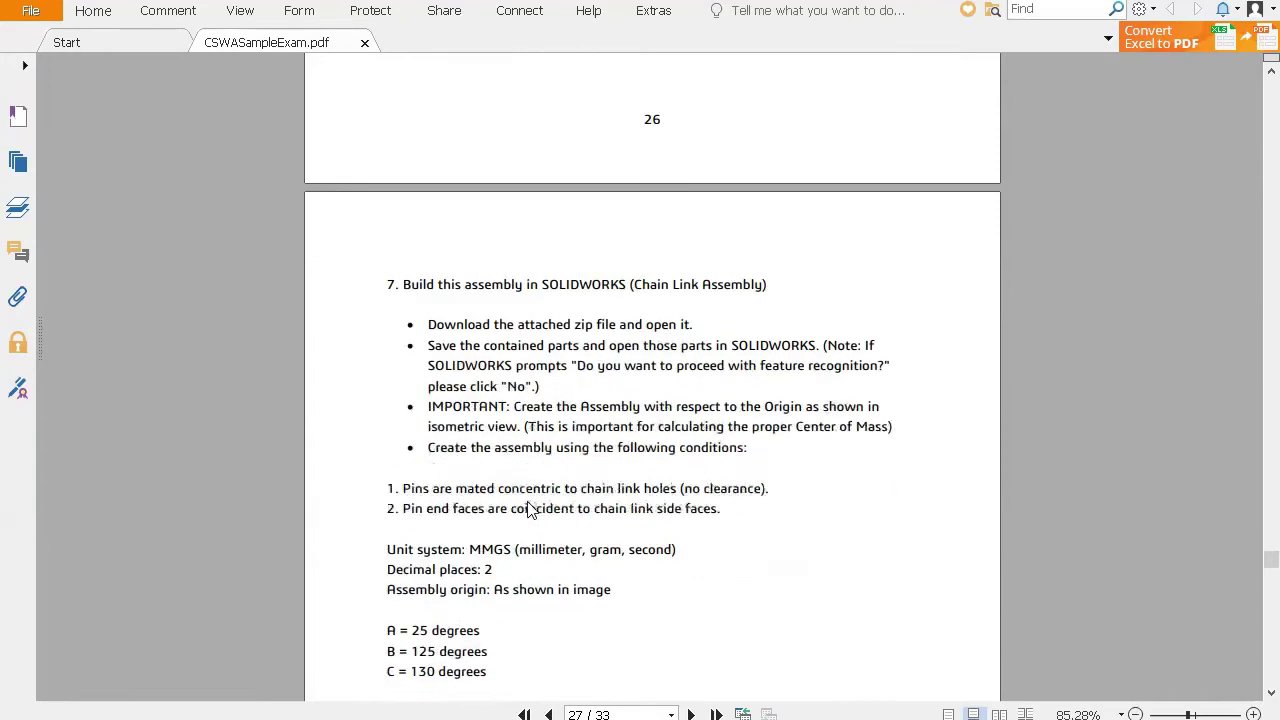
{"action": "scroll", "coordinate": [486, 512], "scroll_direction": "up", "scroll_amount": 10}
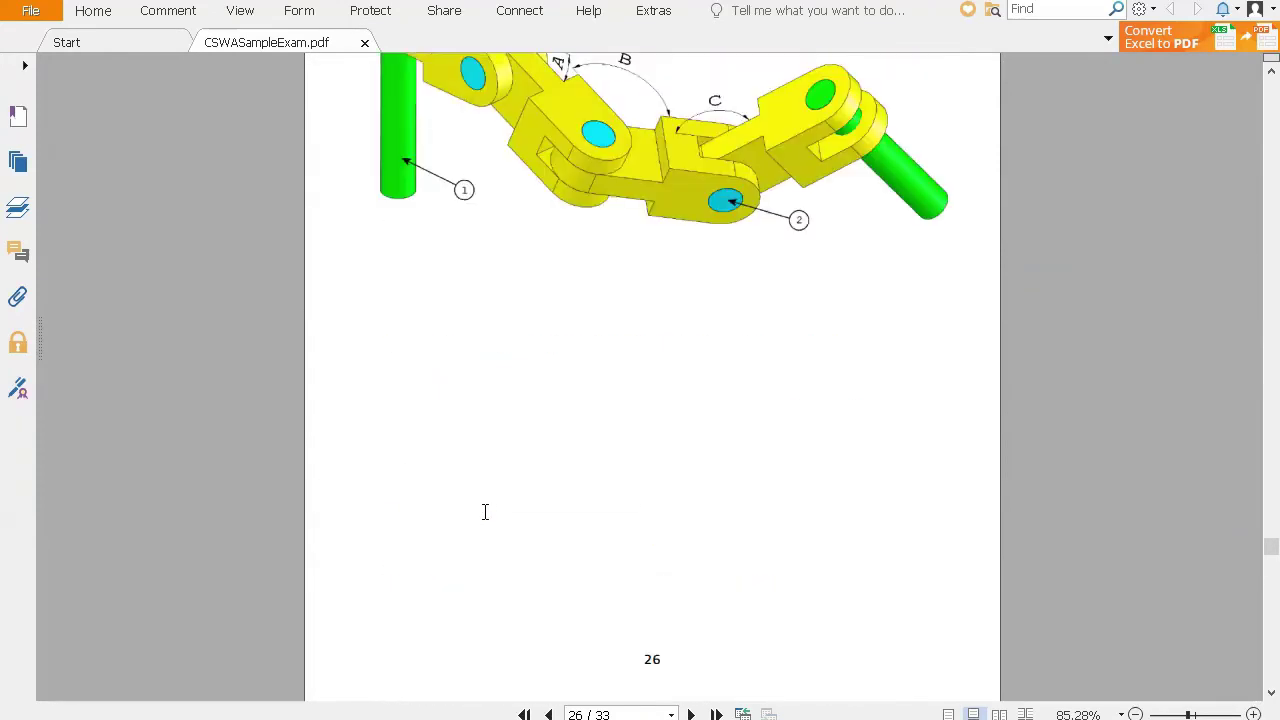
{"action": "left_click", "coordinate": [1188, 1]}
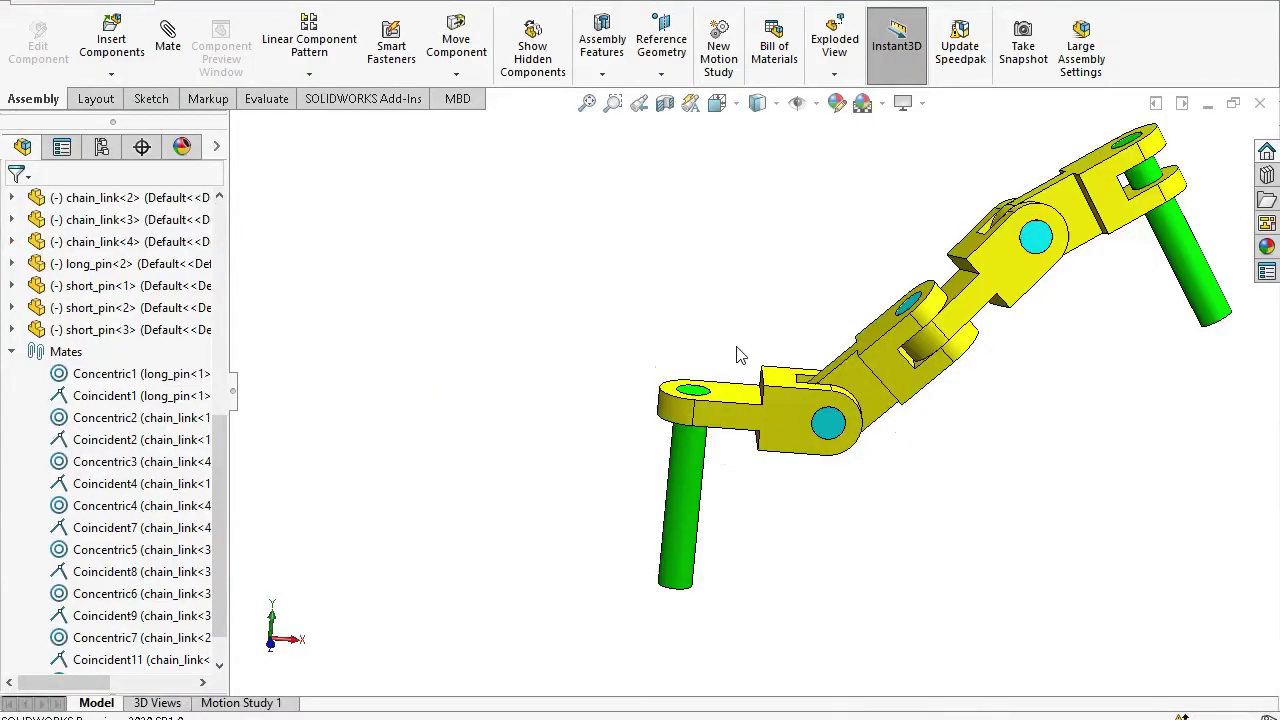
Define a 25° angle mate between chain_link<1>'s fork slot edge and the adjoining tongue edge of chain_link<4>
{"action": "scroll", "coordinate": [886, 416], "scroll_direction": "down", "scroll_amount": 2}
{"action": "scroll", "coordinate": [850, 357], "scroll_direction": "up", "scroll_amount": 2}
{"action": "scroll", "coordinate": [823, 300], "scroll_direction": "down", "scroll_amount": 6}
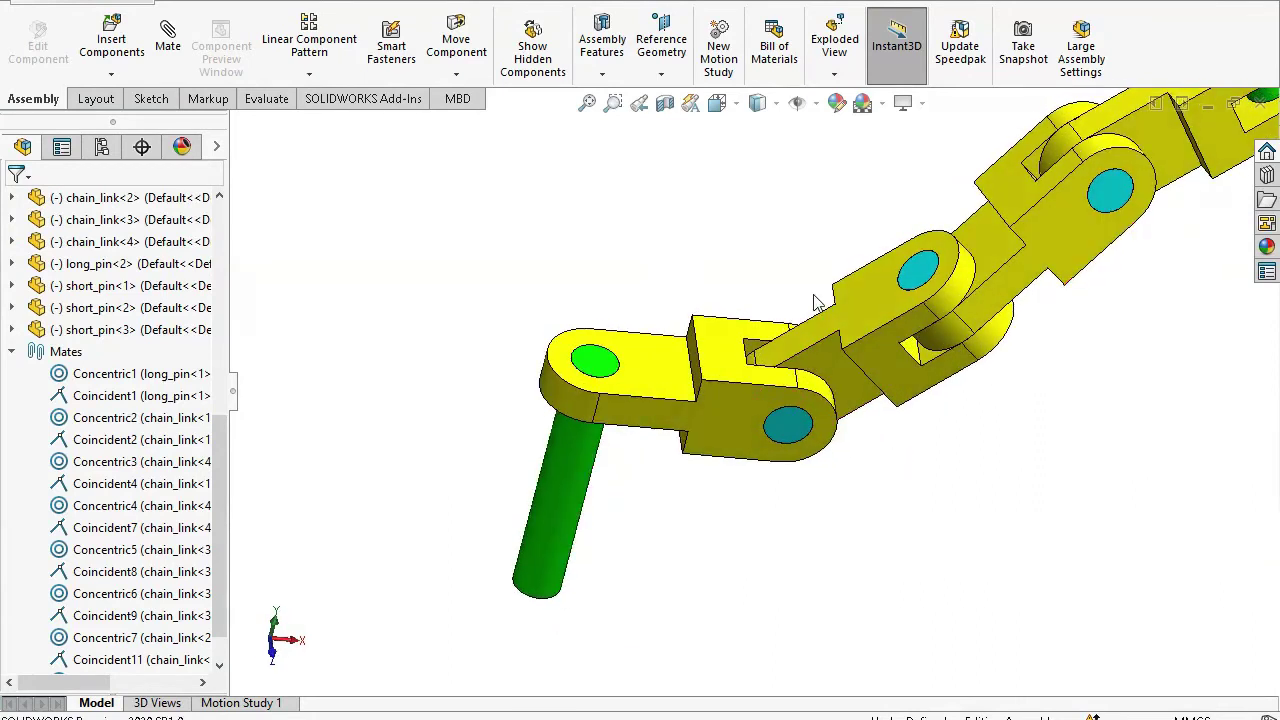
{"action": "left_click", "coordinate": [169, 50]}
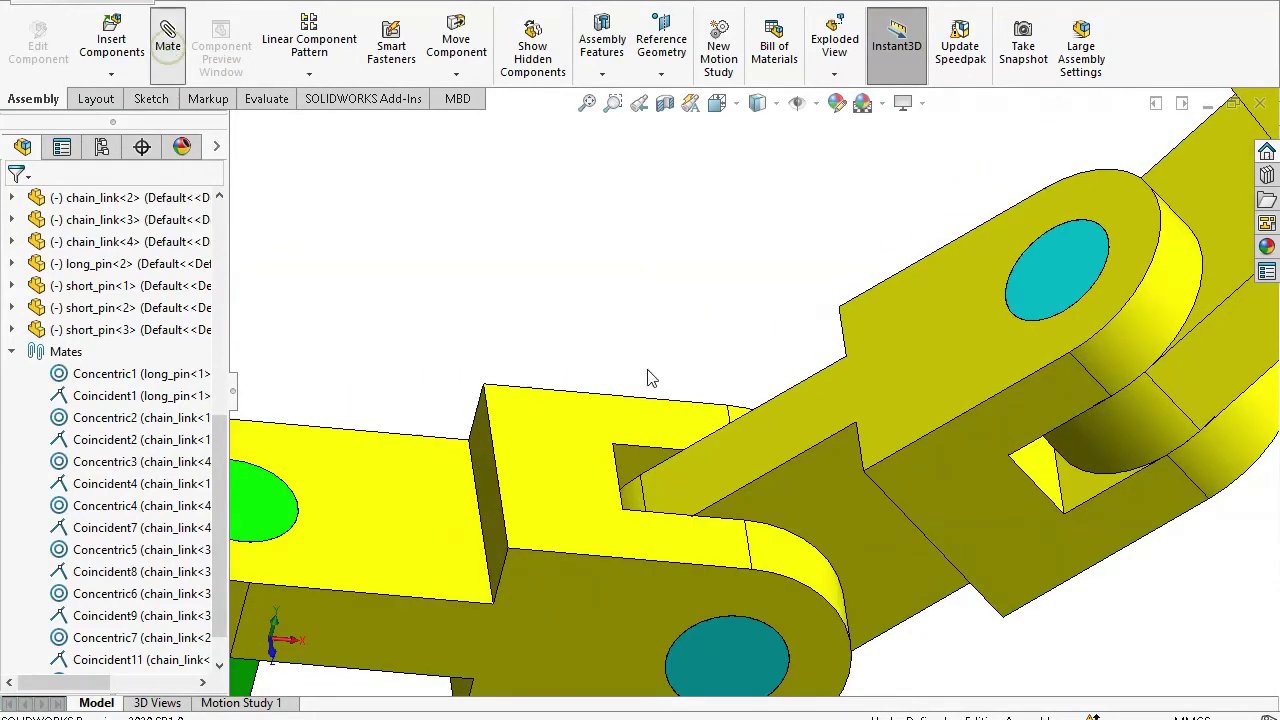
{"action": "left_click", "coordinate": [658, 452]}
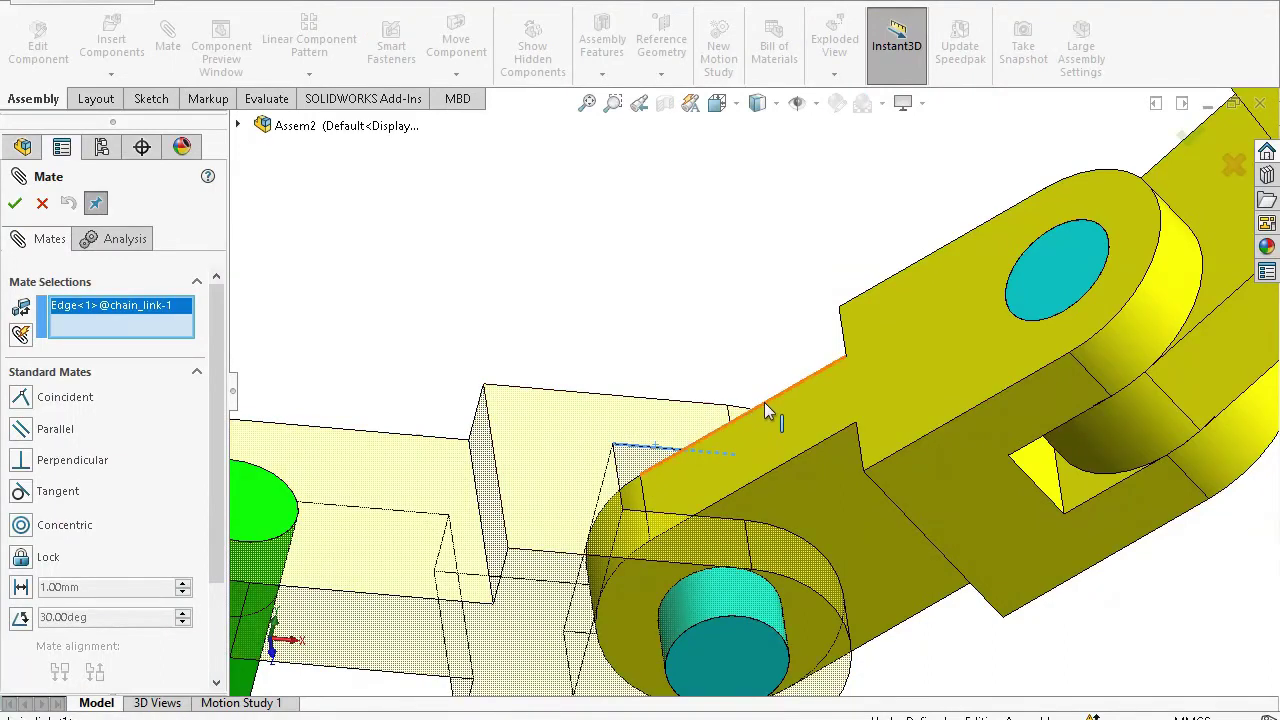
{"action": "left_click", "coordinate": [812, 374]}
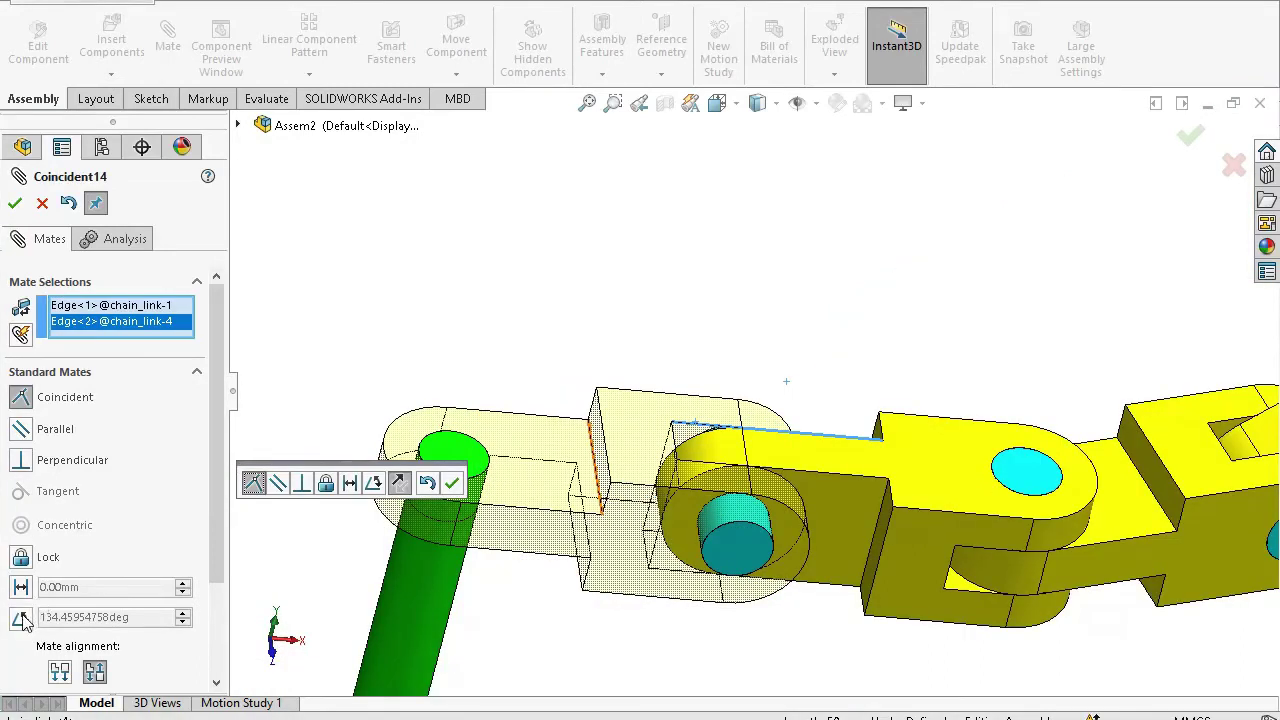
{"action": "left_click", "coordinate": [21, 617]}
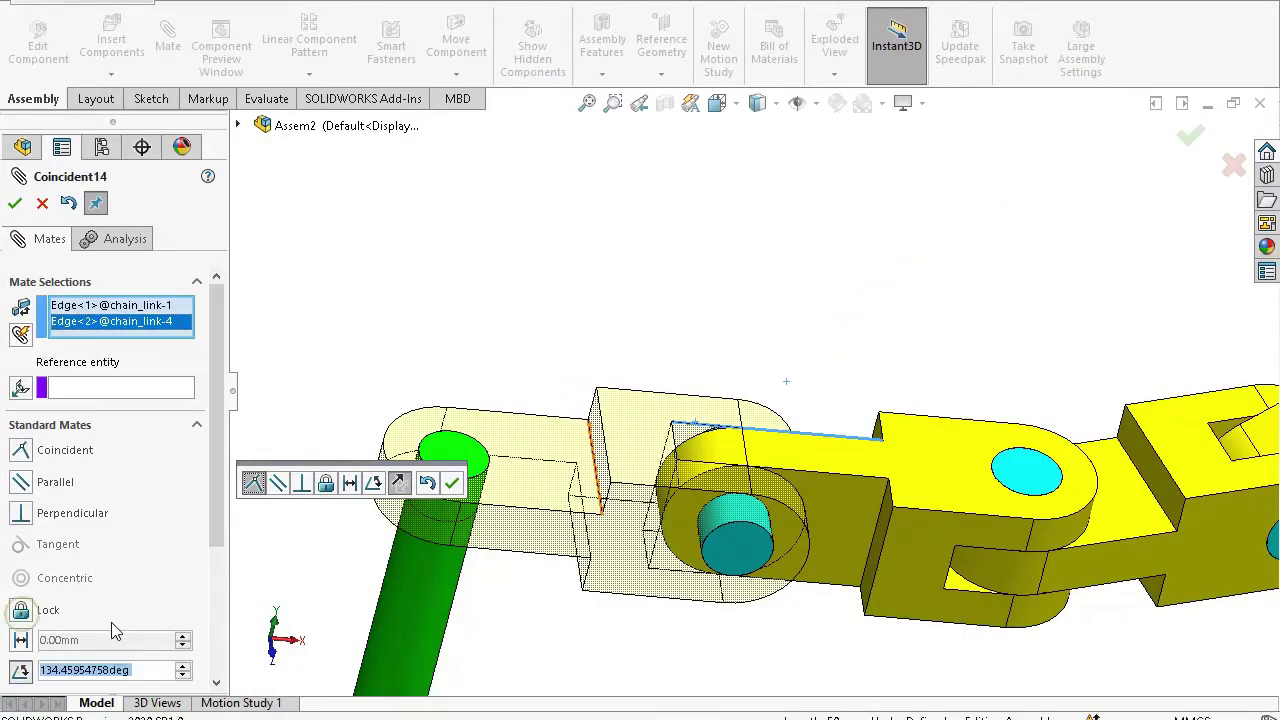
{"action": "left_click_drag", "start_coordinate": [141, 556], "coordinate": [52, 556]}
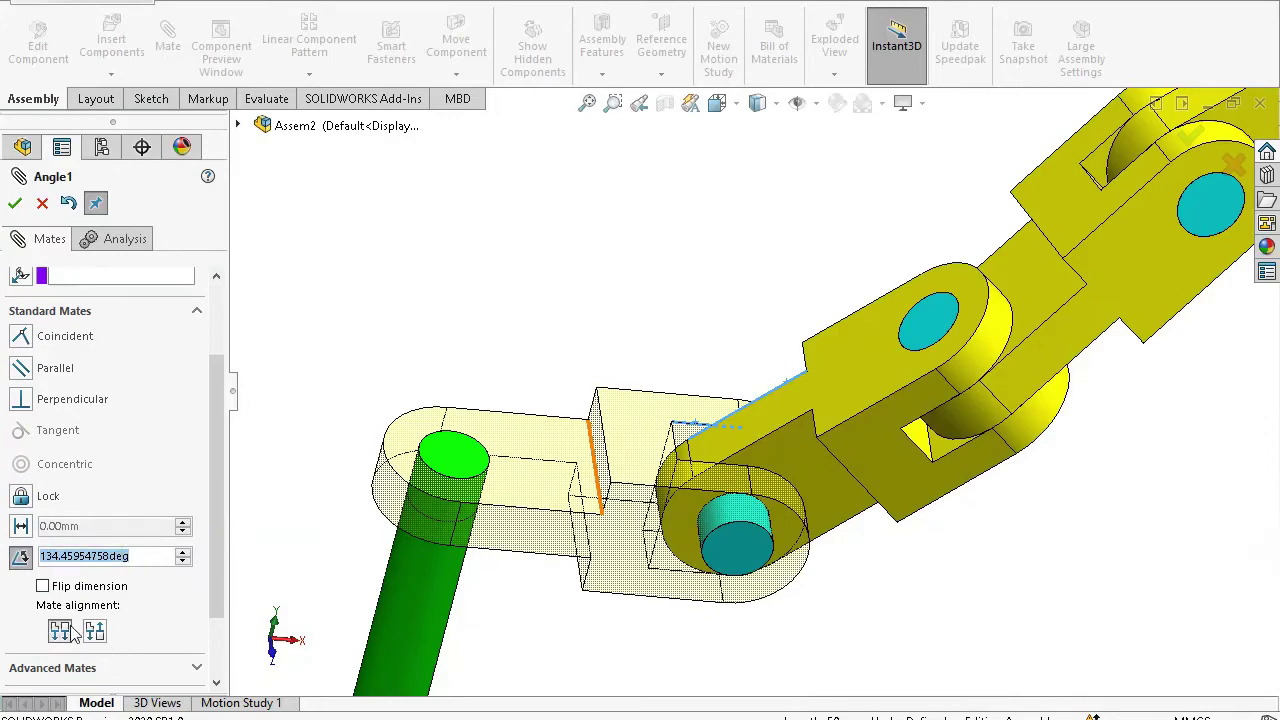
{"action": "type", "text": "2"}
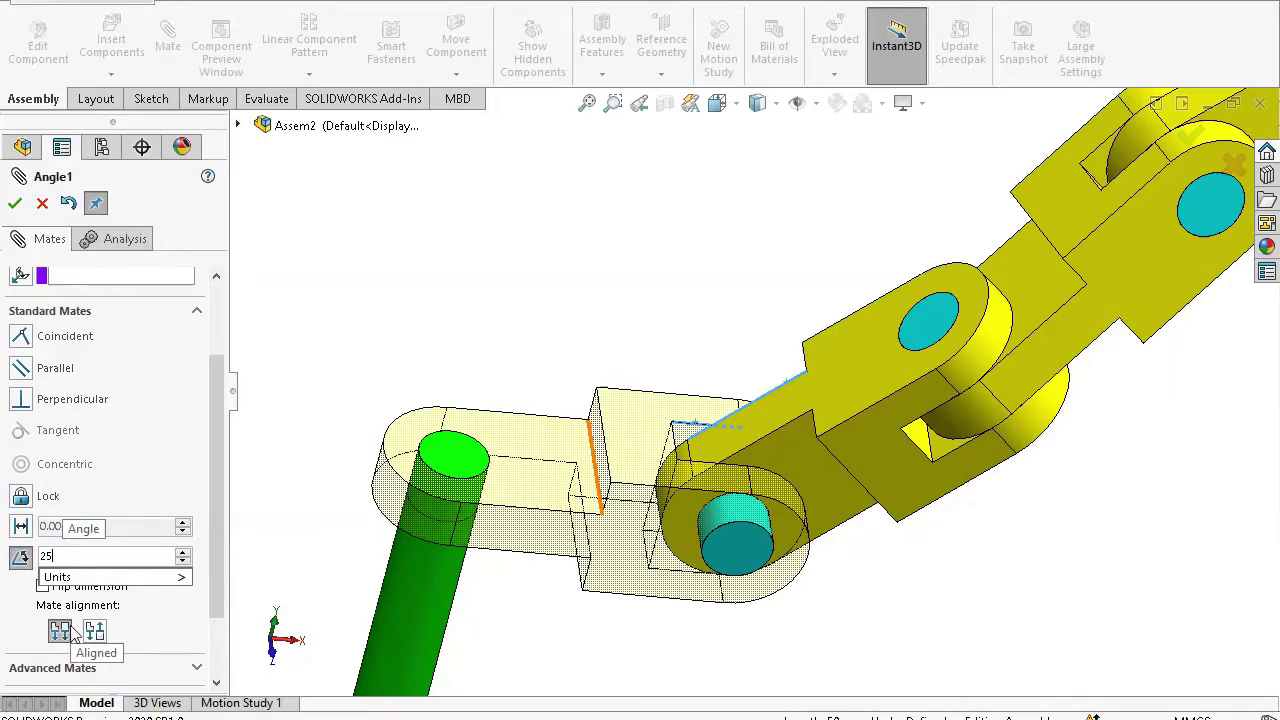
{"action": "type", "text": "5"}
{"action": "key", "text": "Return"}
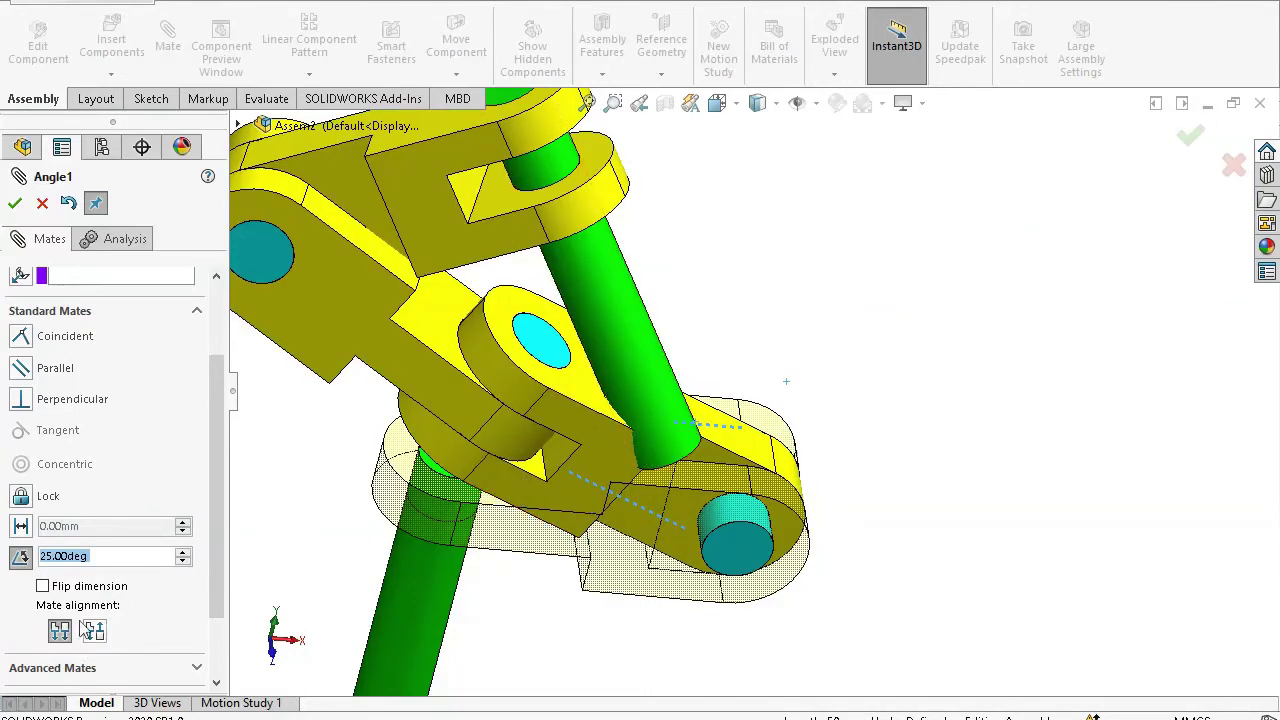
Make the 25° angle mate anti-aligned with its dimension unflipped, so chain_link<4> extends away from chain_link<1> and slopes downward
{"action": "left_click", "coordinate": [41, 587]}
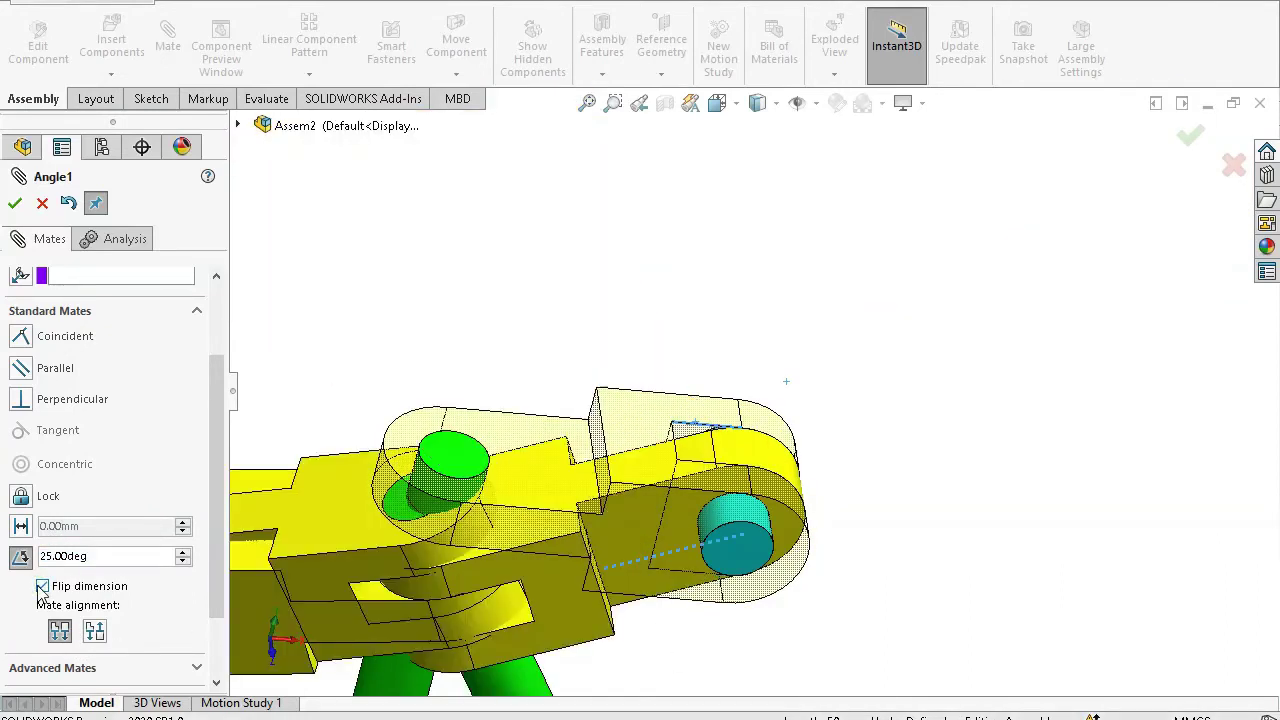
{"action": "left_click", "coordinate": [91, 634]}
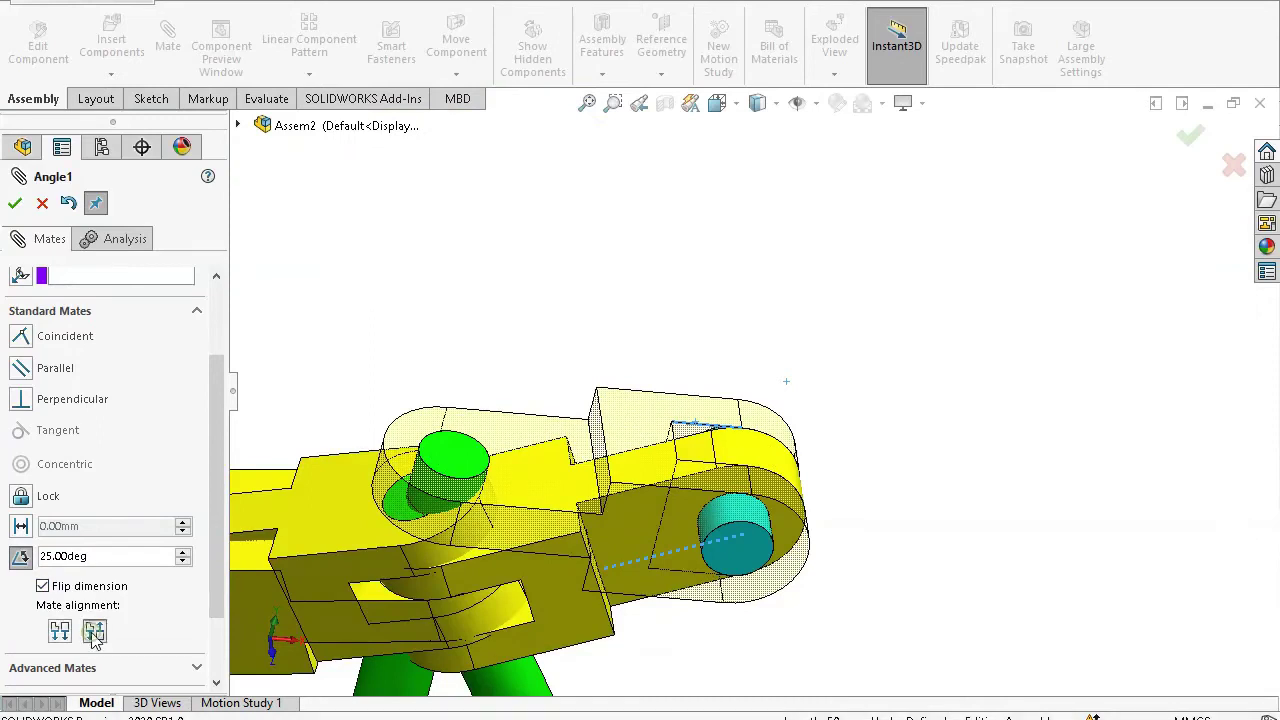
{"action": "left_click", "coordinate": [43, 587]}
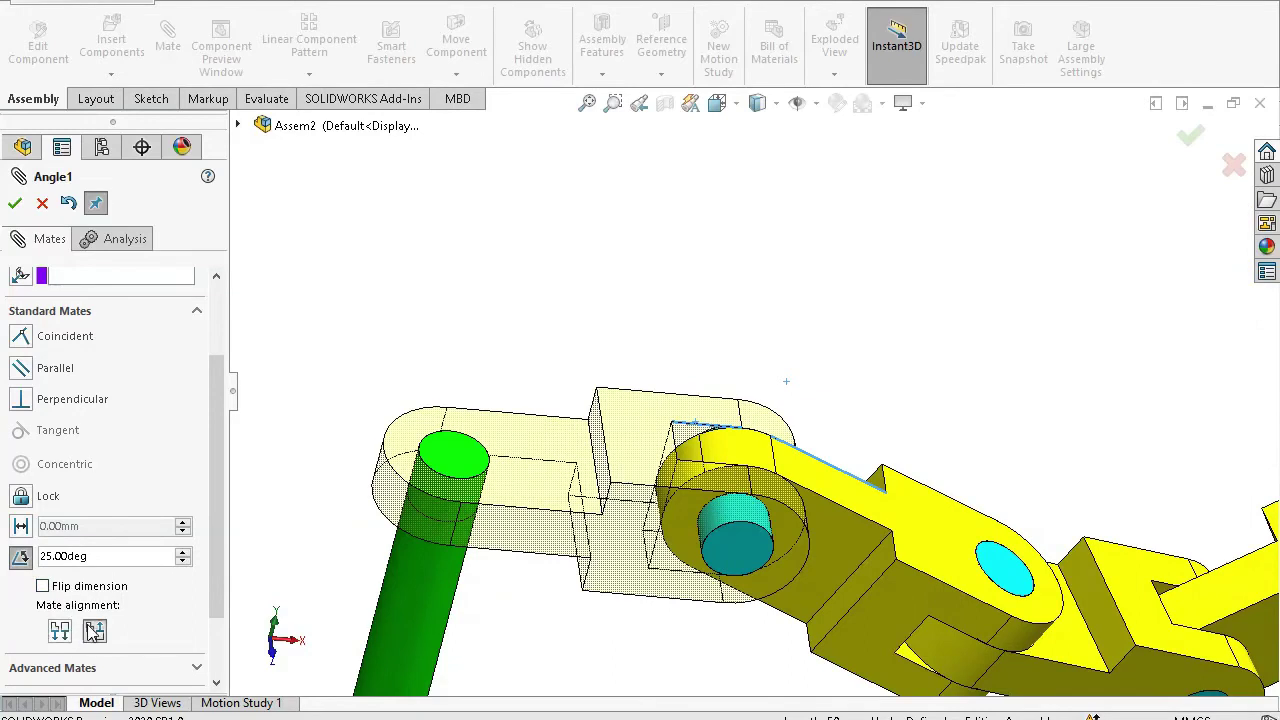
{"action": "scroll", "coordinate": [88, 634], "scroll_direction": "down", "scroll_amount": 3}
{"action": "scroll", "coordinate": [908, 495], "scroll_direction": "down", "scroll_amount": 2}
{"action": "scroll", "coordinate": [911, 497], "scroll_direction": "up", "scroll_amount": 6}
{"action": "middle_click_drag", "start_coordinate": [941, 468], "coordinate": [671, 323]}
{"action": "middle_click_drag", "start_coordinate": [771, 286], "coordinate": [393, 634]}
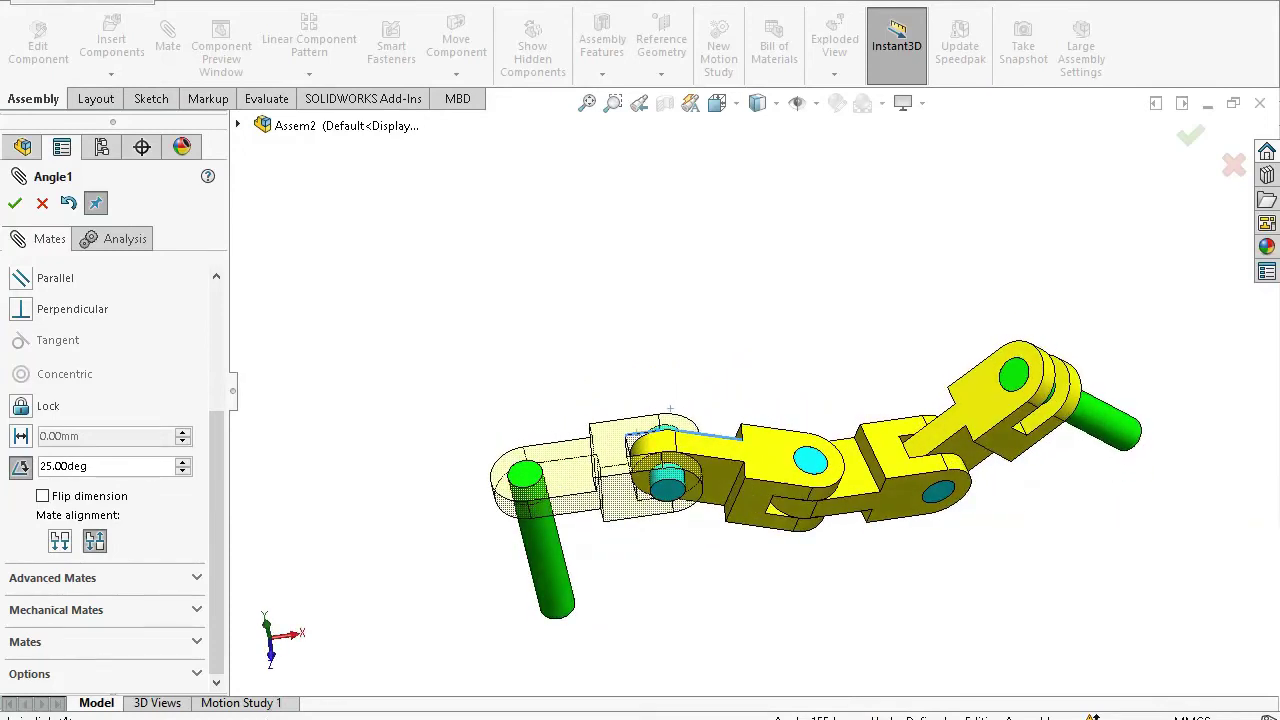
Compare the link orientation with the assembly figure in CSWASampleExam.pdf, and accept the 25° angle mate
{"action": "left_click", "coordinate": [297, 719]}
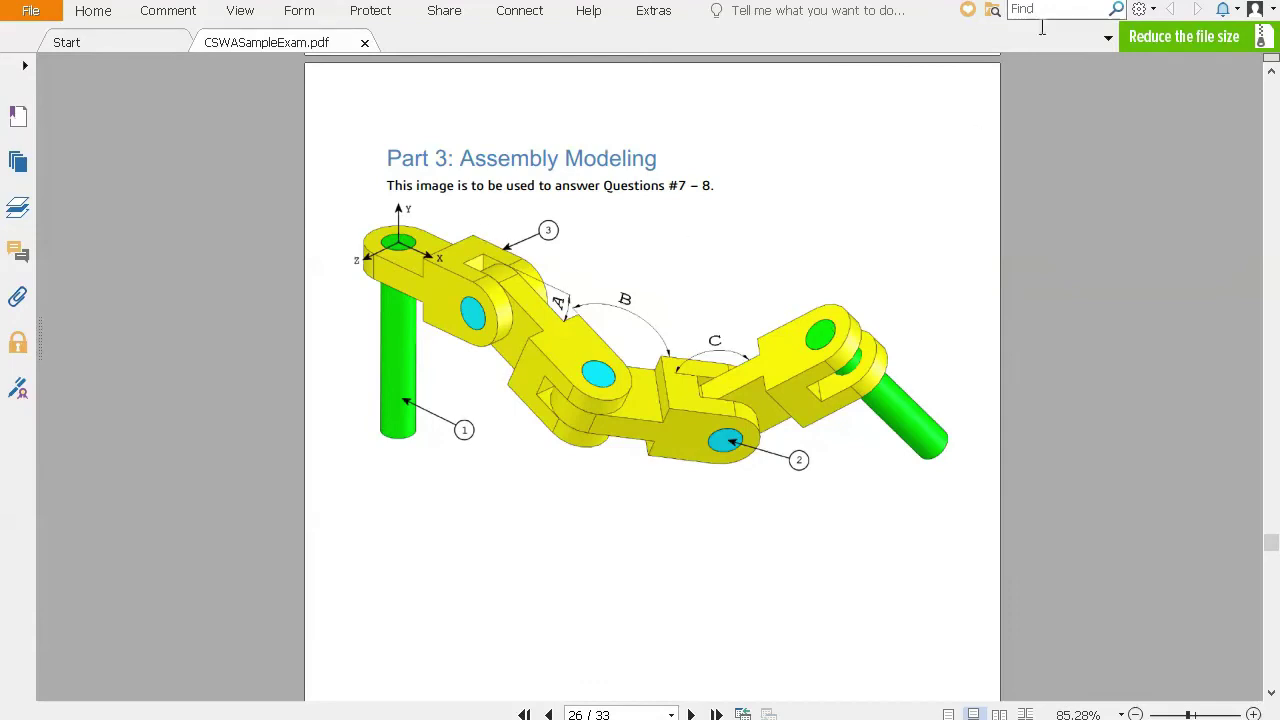
{"action": "scroll", "coordinate": [560, 524], "scroll_direction": "down", "scroll_amount": 10}
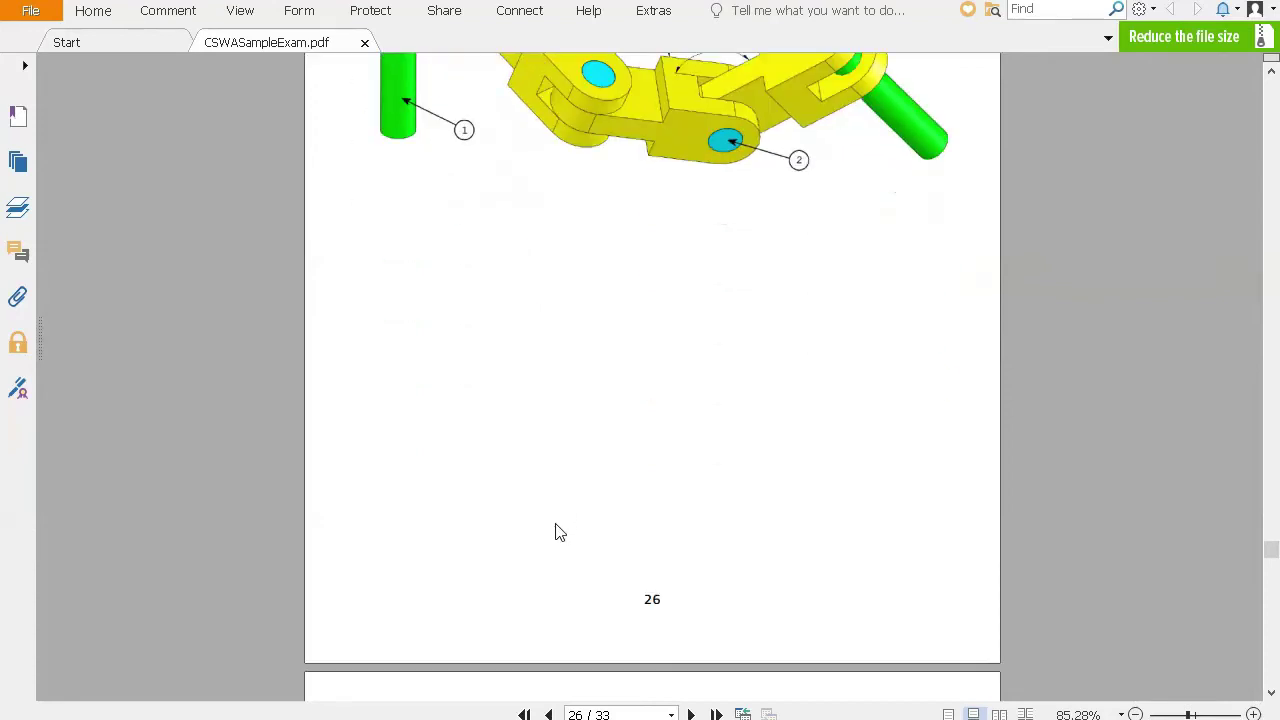
{"action": "scroll", "coordinate": [432, 497], "scroll_direction": "up", "scroll_amount": 1}
{"action": "scroll", "coordinate": [432, 497], "scroll_direction": "up", "scroll_amount": 10}
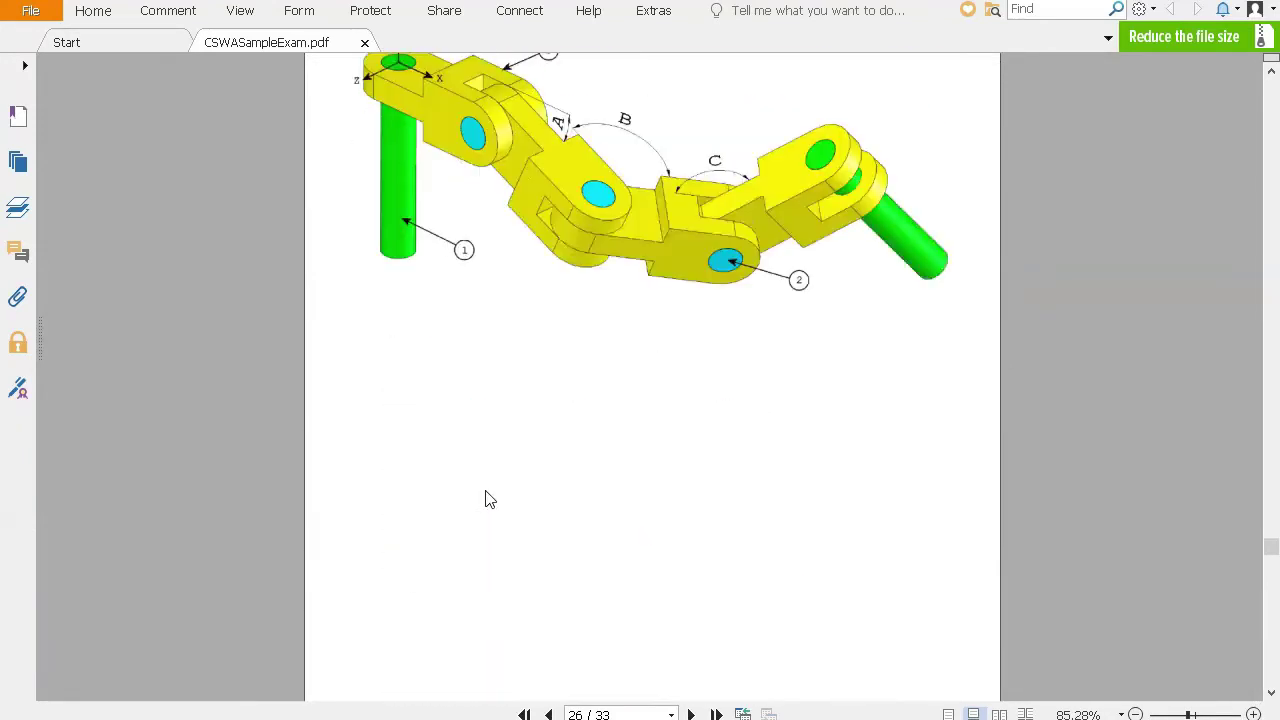
{"action": "key", "text": "alt+Tab"}
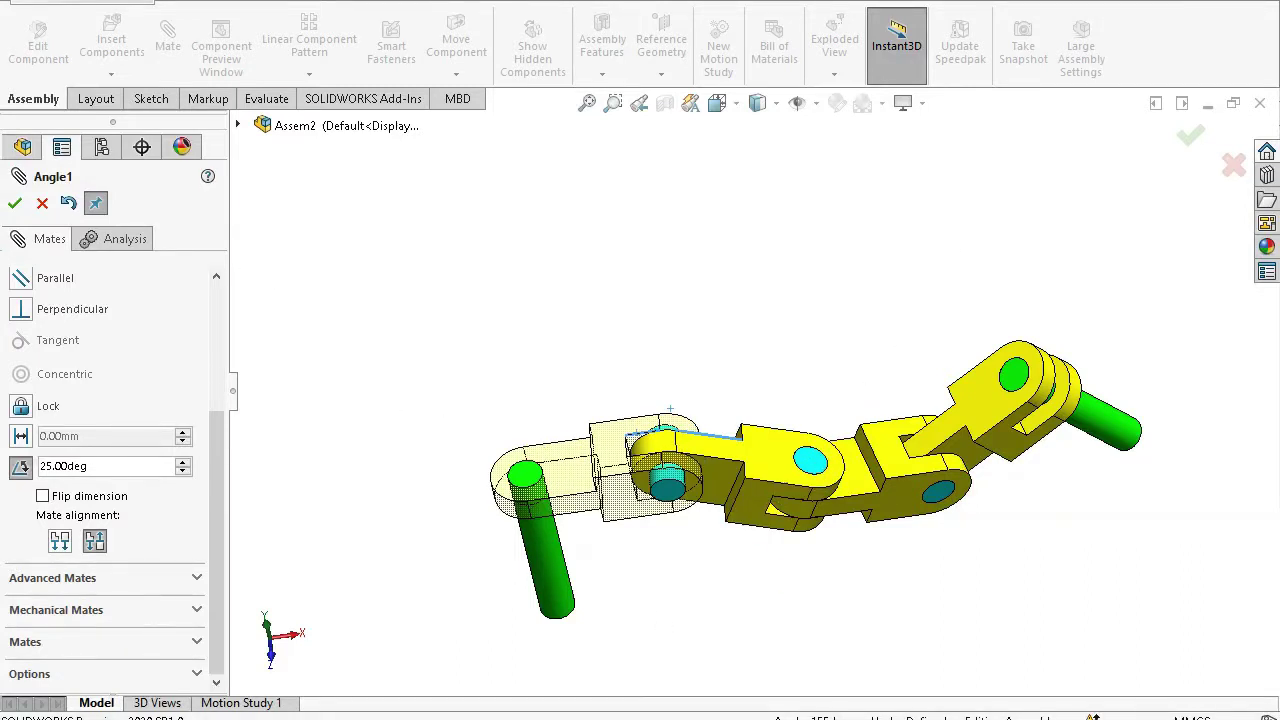
{"action": "key", "text": "alt+Tab"}
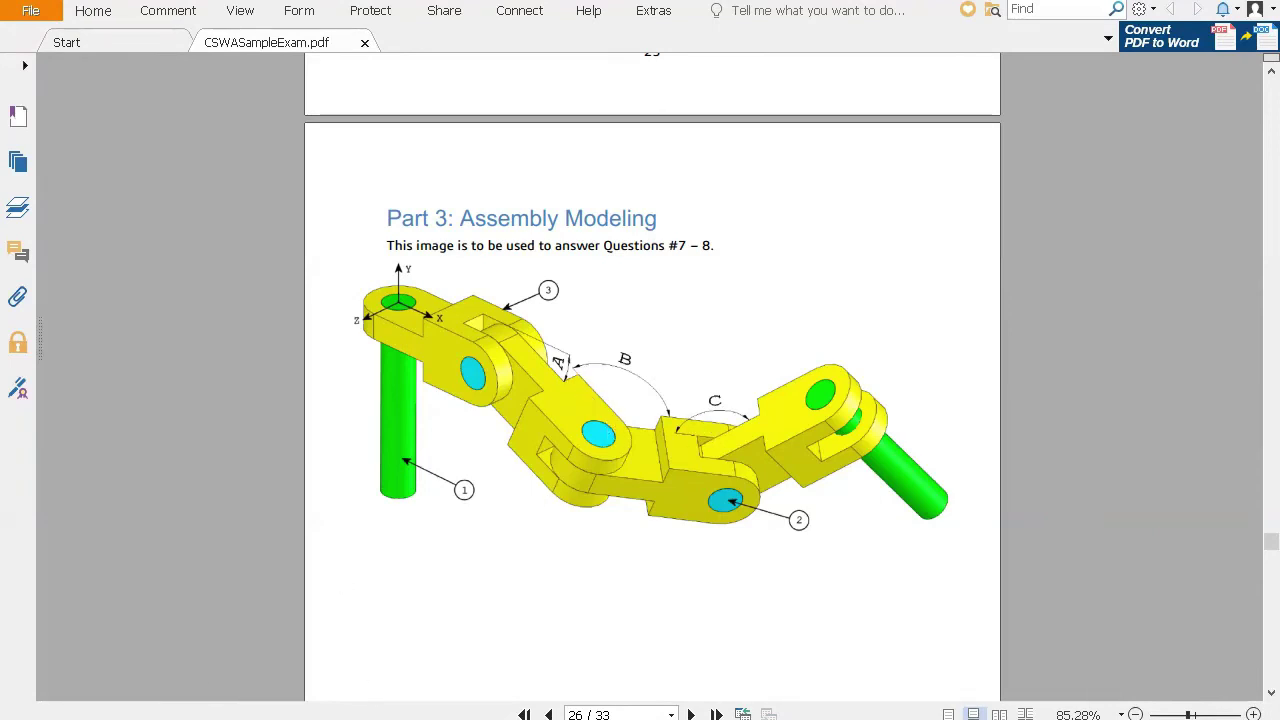
{"action": "key", "text": "alt+Tab"}
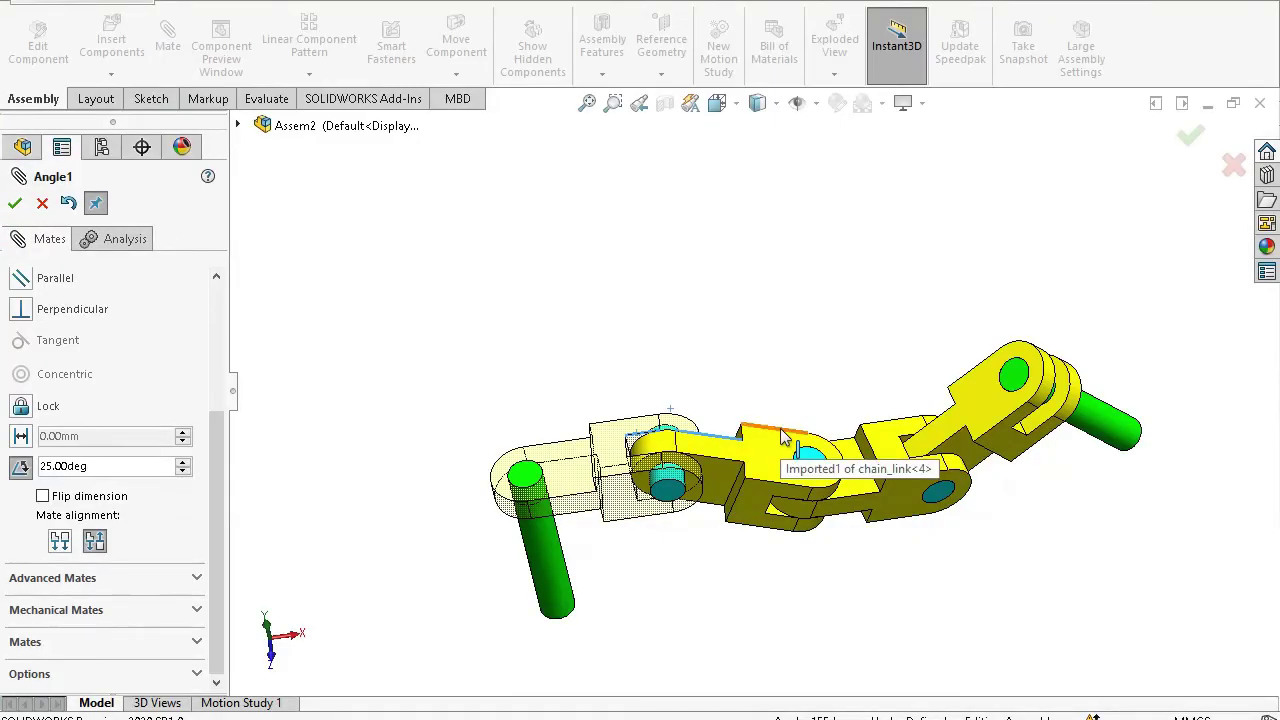
{"action": "scroll", "coordinate": [100, 458], "scroll_direction": "up", "scroll_amount": 3}
{"action": "left_click", "coordinate": [15, 204]}
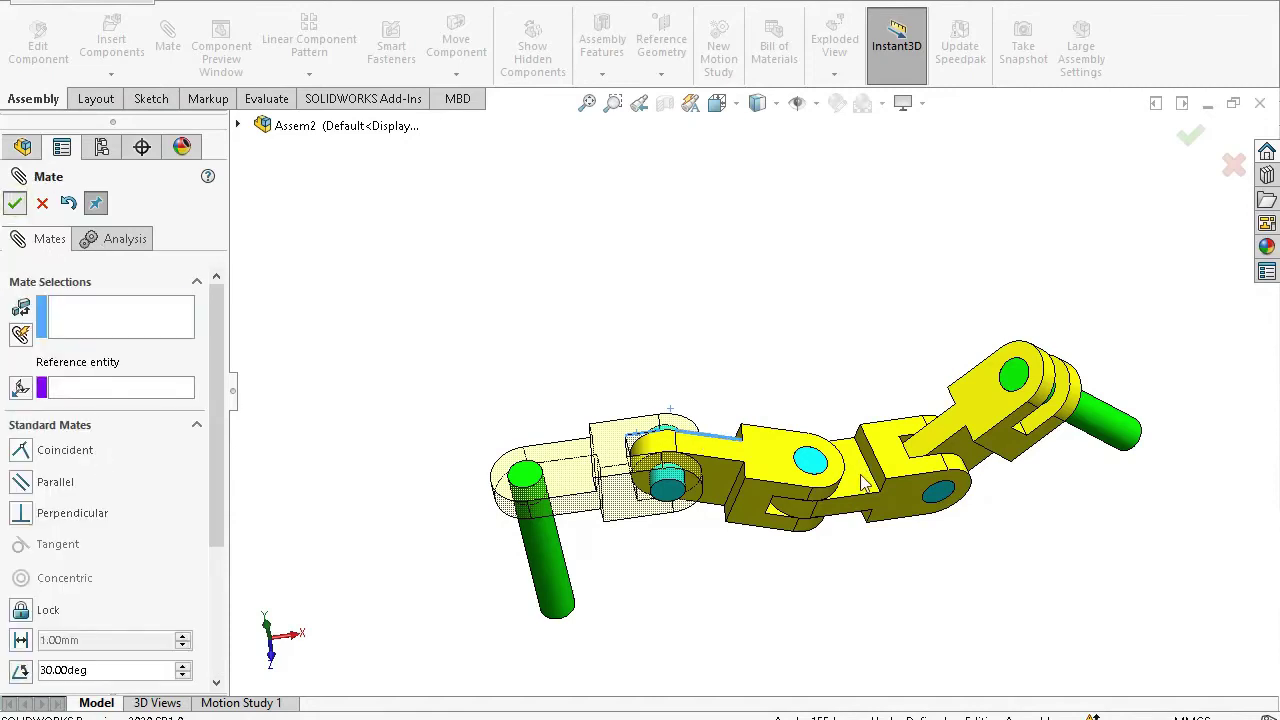
Add a 125° angle mate between the upper fork edges of chain_link<4> and chain_link<3>, checking angle B in CSWASampleExam.pdf
{"action": "left_click", "coordinate": [783, 437]}
{"action": "middle_click_drag", "start_coordinate": [843, 380], "coordinate": [805, 470]}
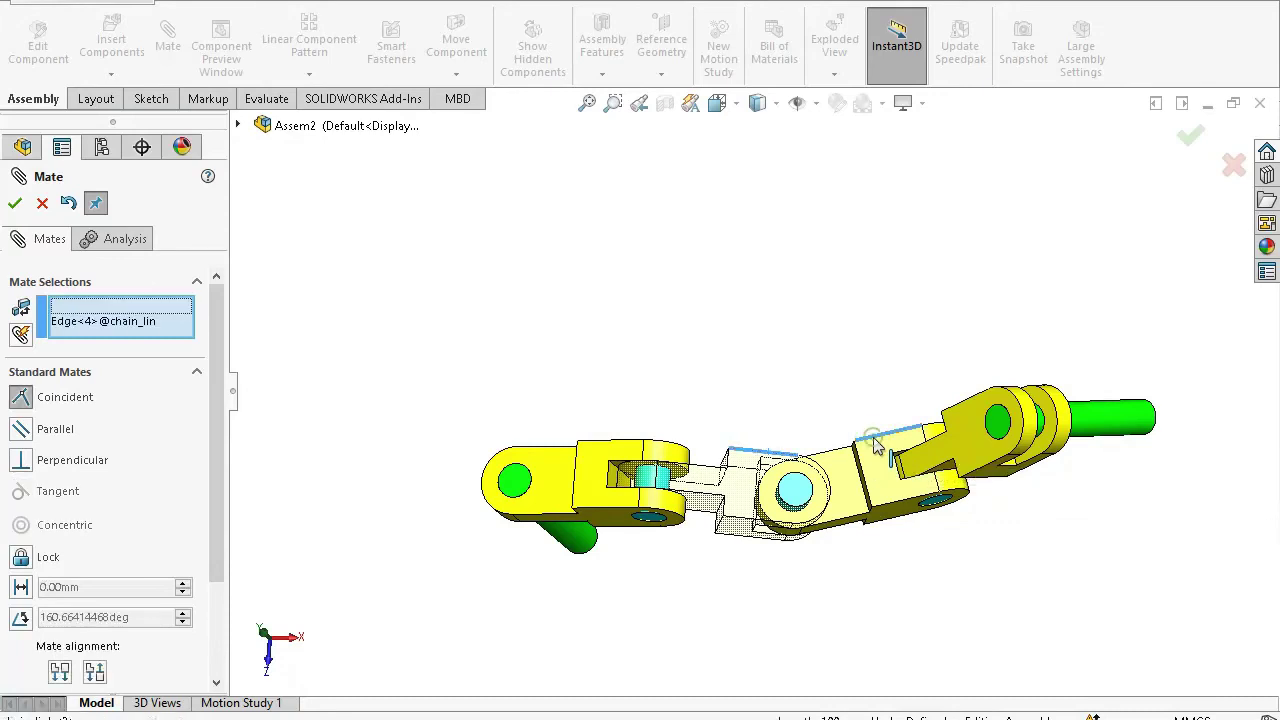
{"action": "left_click", "coordinate": [876, 446]}
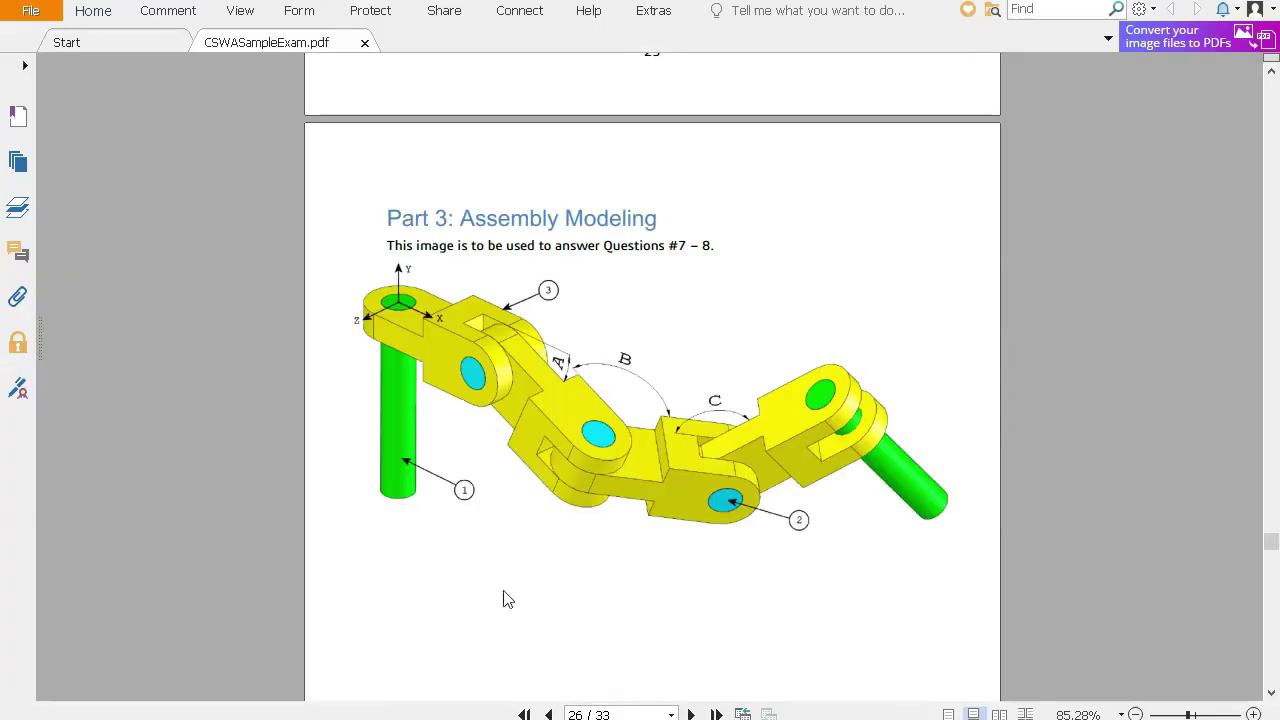
{"action": "scroll", "coordinate": [505, 597], "scroll_direction": "down", "scroll_amount": 12}
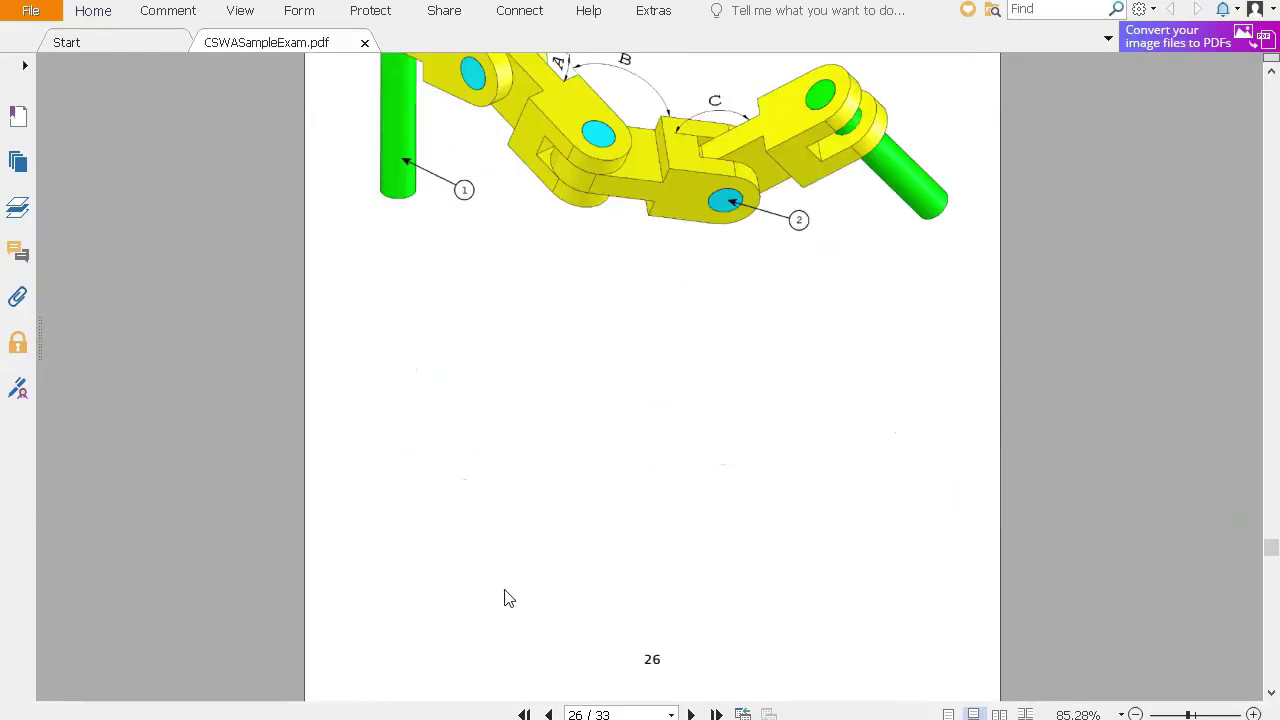
{"action": "scroll", "coordinate": [623, 450], "scroll_direction": "up", "scroll_amount": 12}
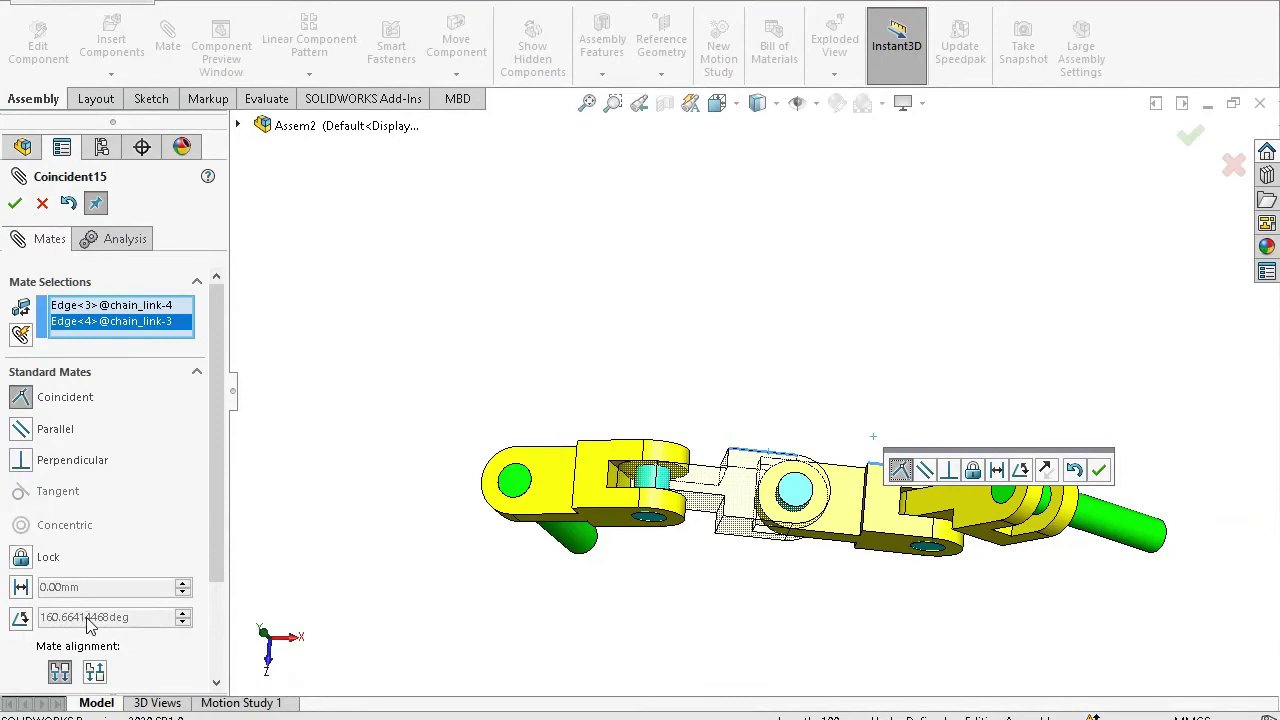
{"action": "left_click", "coordinate": [20, 619]}
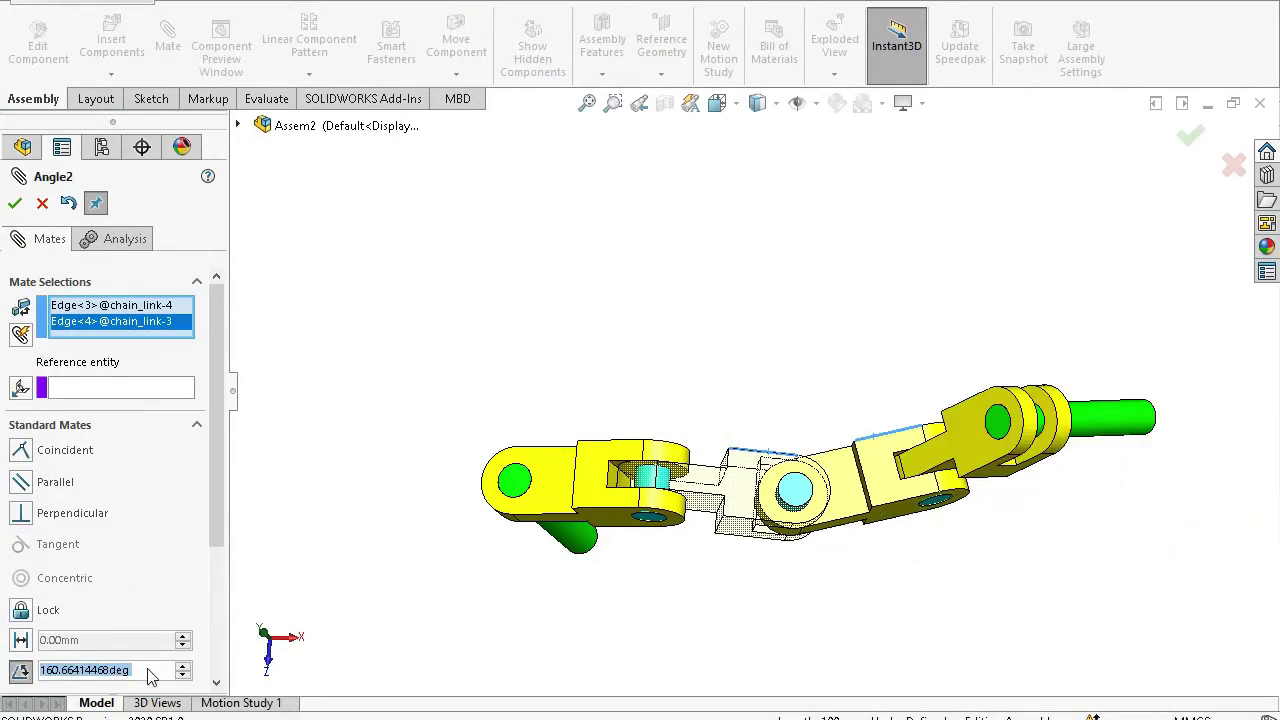
{"action": "type", "text": "125"}
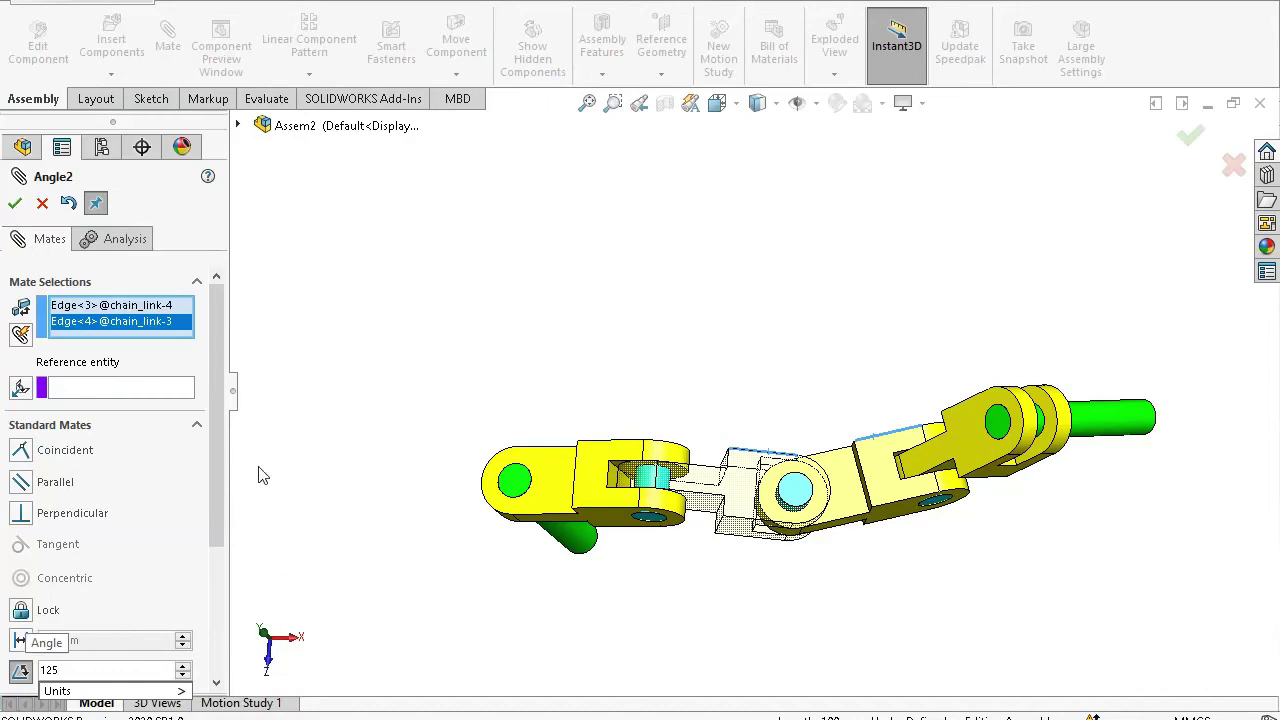
{"action": "middle_click_drag", "start_coordinate": [517, 546], "coordinate": [524, 352]}
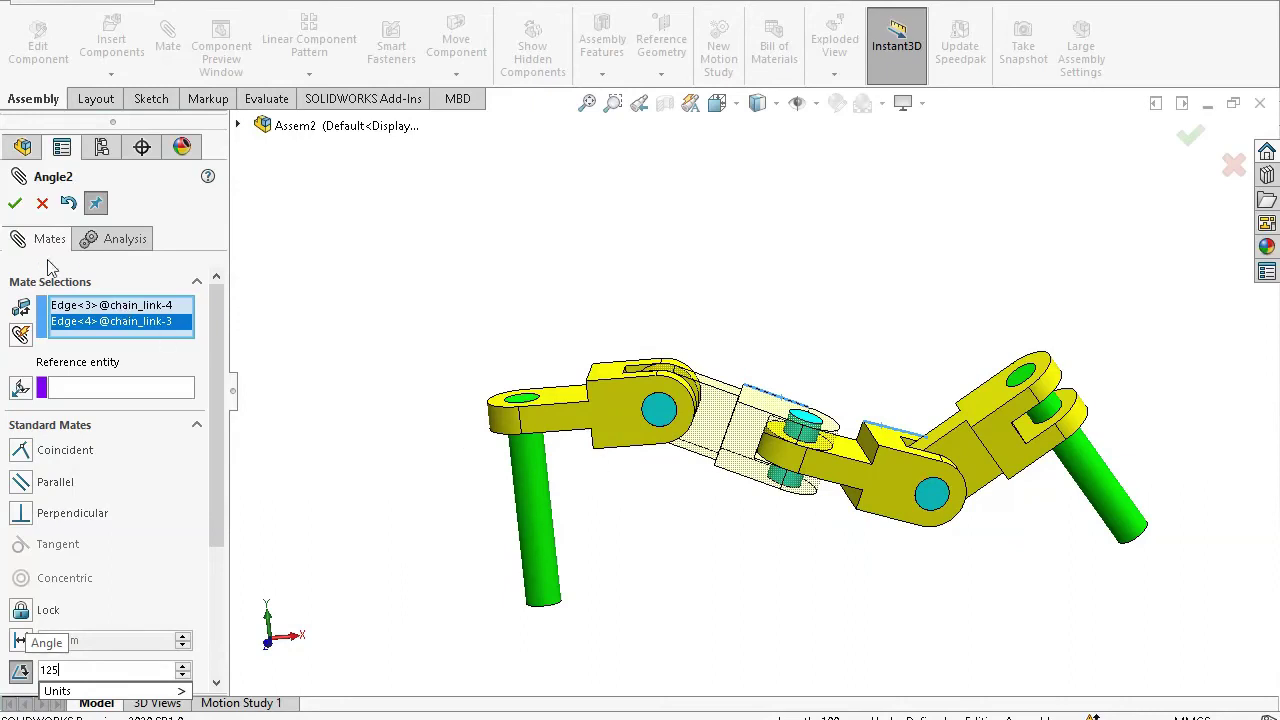
{"action": "key", "text": "Return"}
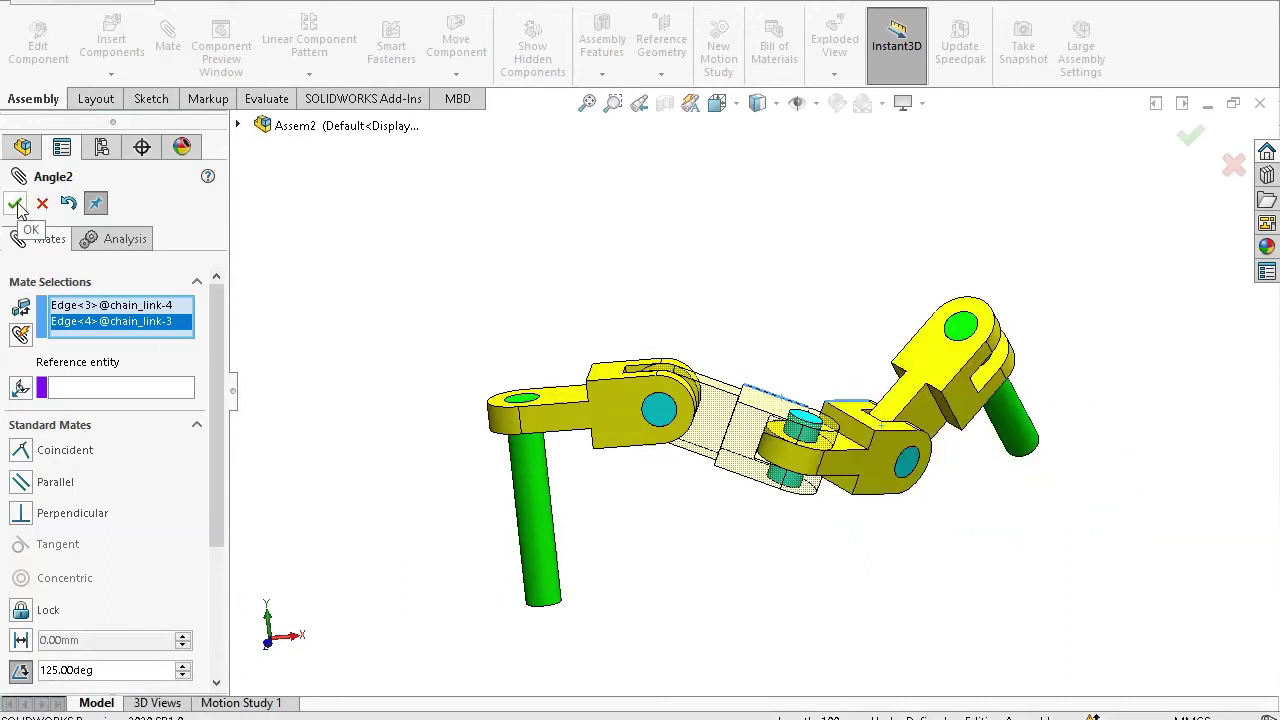
{"action": "left_click", "coordinate": [15, 204]}
Check angle C in CSWASampleExam.pdf, add a 130° angle mate between chain_link<3>'s fork slot edge and chain_link<2>'s adjoining tongue edge, and exit the Mate command
{"action": "middle_click_drag", "start_coordinate": [853, 508], "coordinate": [783, 625]}
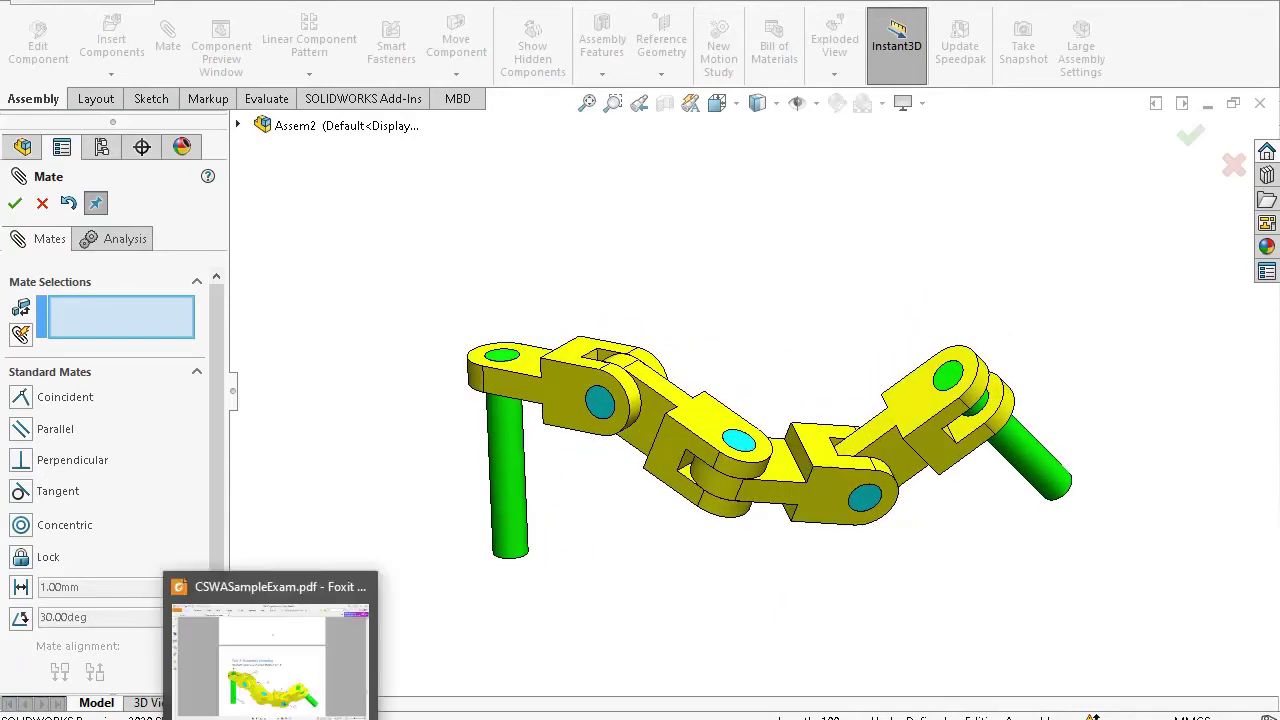
{"action": "left_click", "coordinate": [271, 605]}
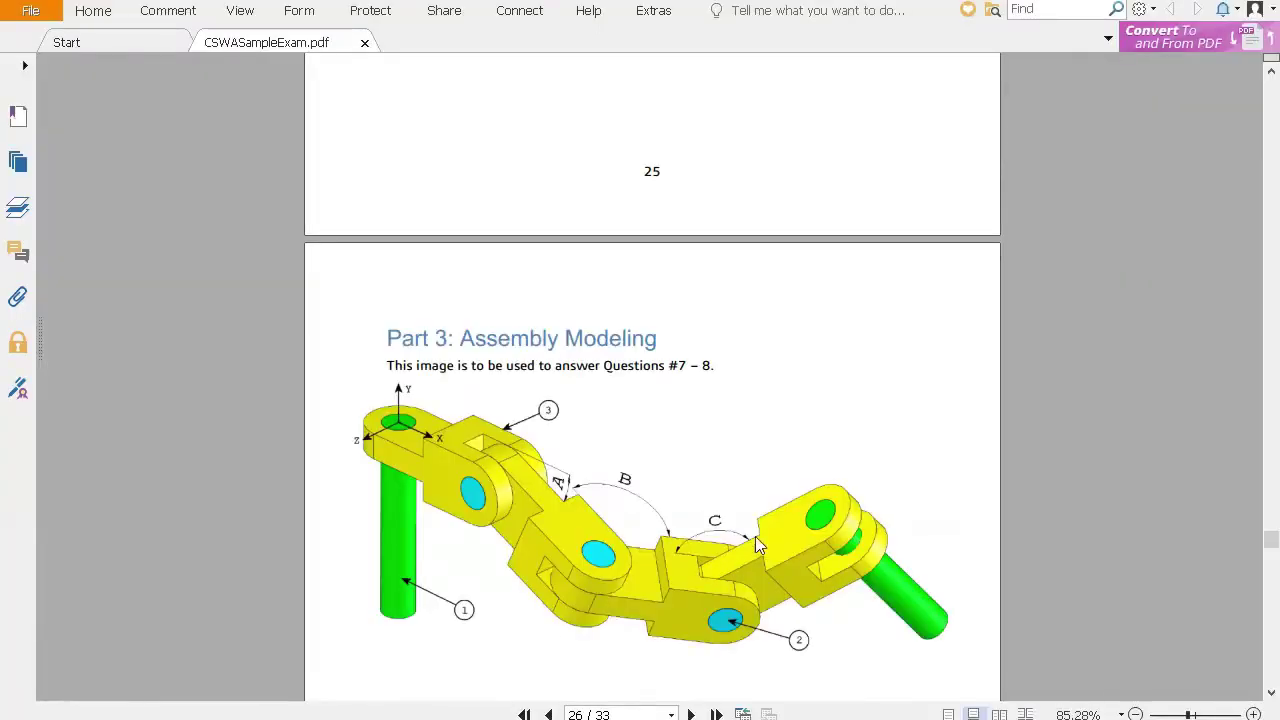
{"action": "scroll", "coordinate": [486, 664], "scroll_direction": "down", "scroll_amount": 10}
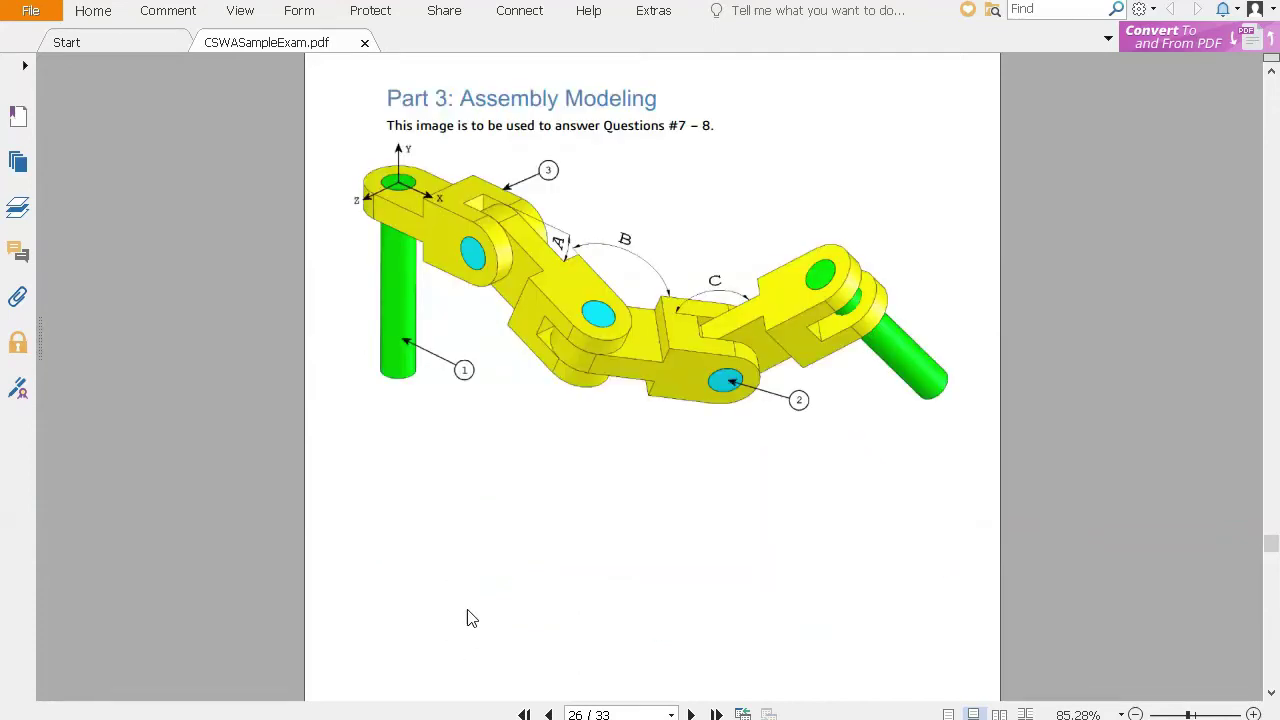
{"action": "scroll", "coordinate": [474, 612], "scroll_direction": "up", "scroll_amount": 10}
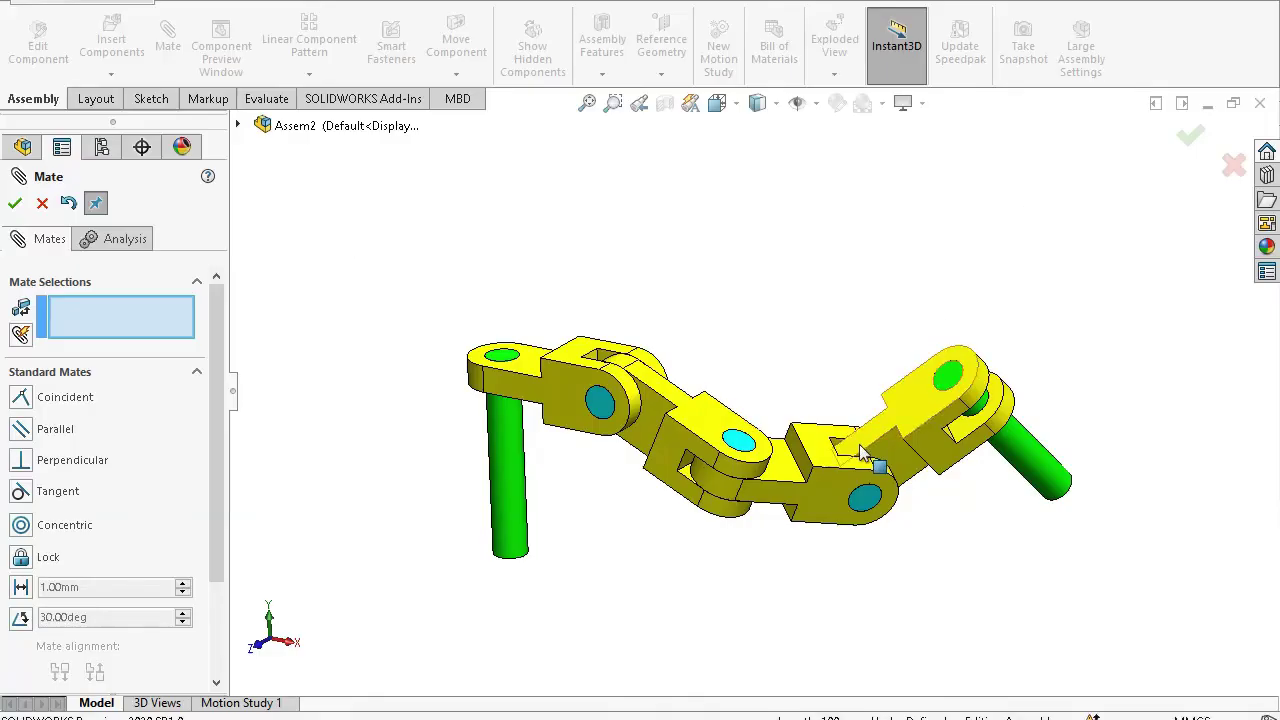
{"action": "scroll", "coordinate": [843, 447], "scroll_direction": "down", "scroll_amount": 10}
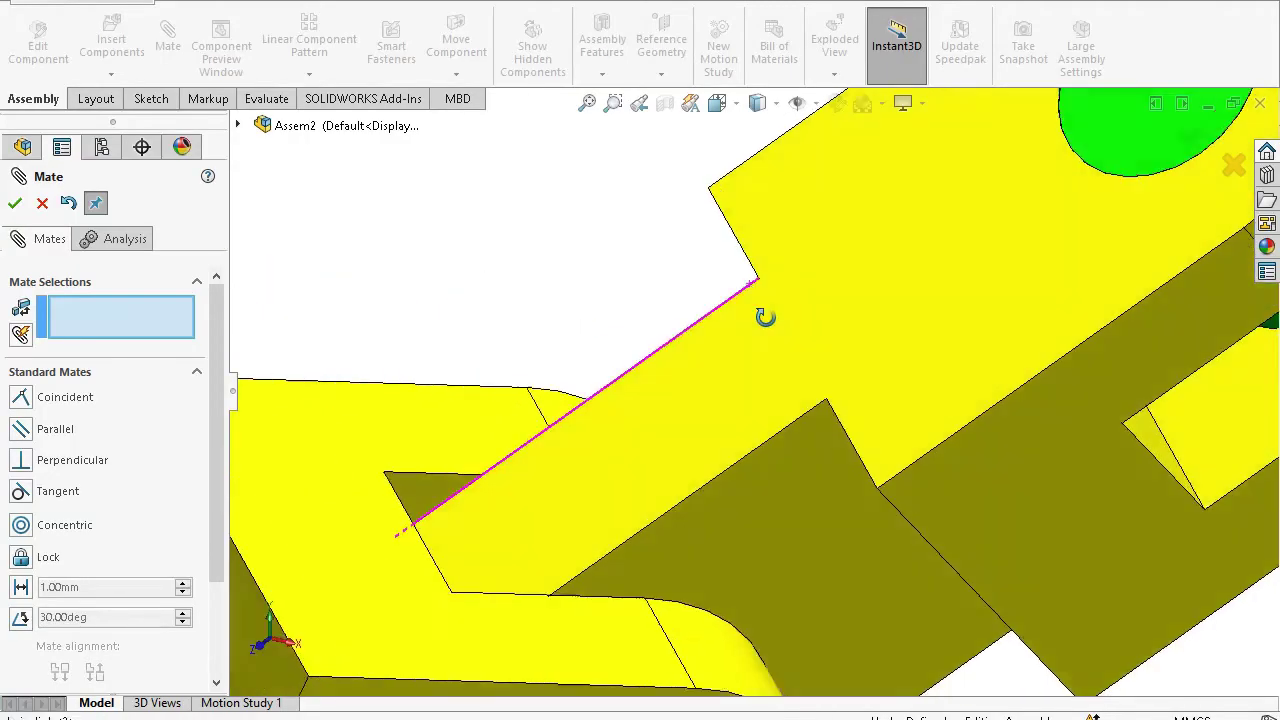
{"action": "left_click", "coordinate": [440, 485]}
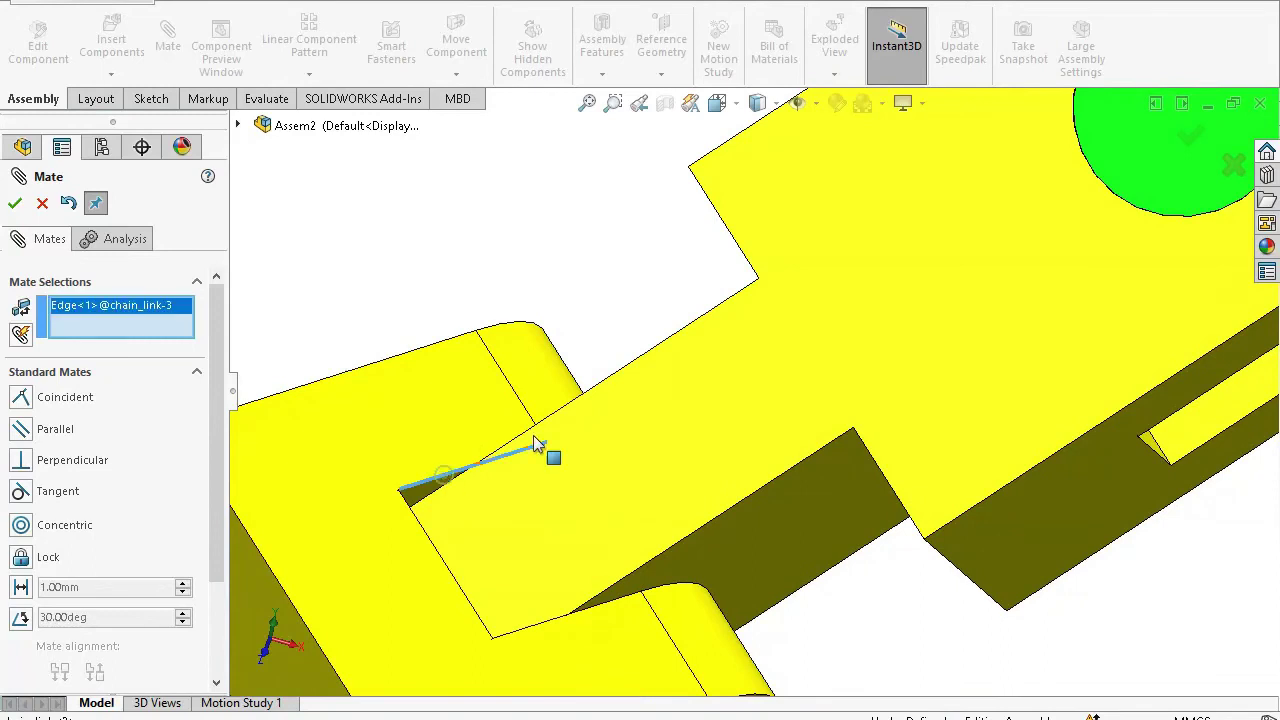
{"action": "left_click", "coordinate": [680, 331]}
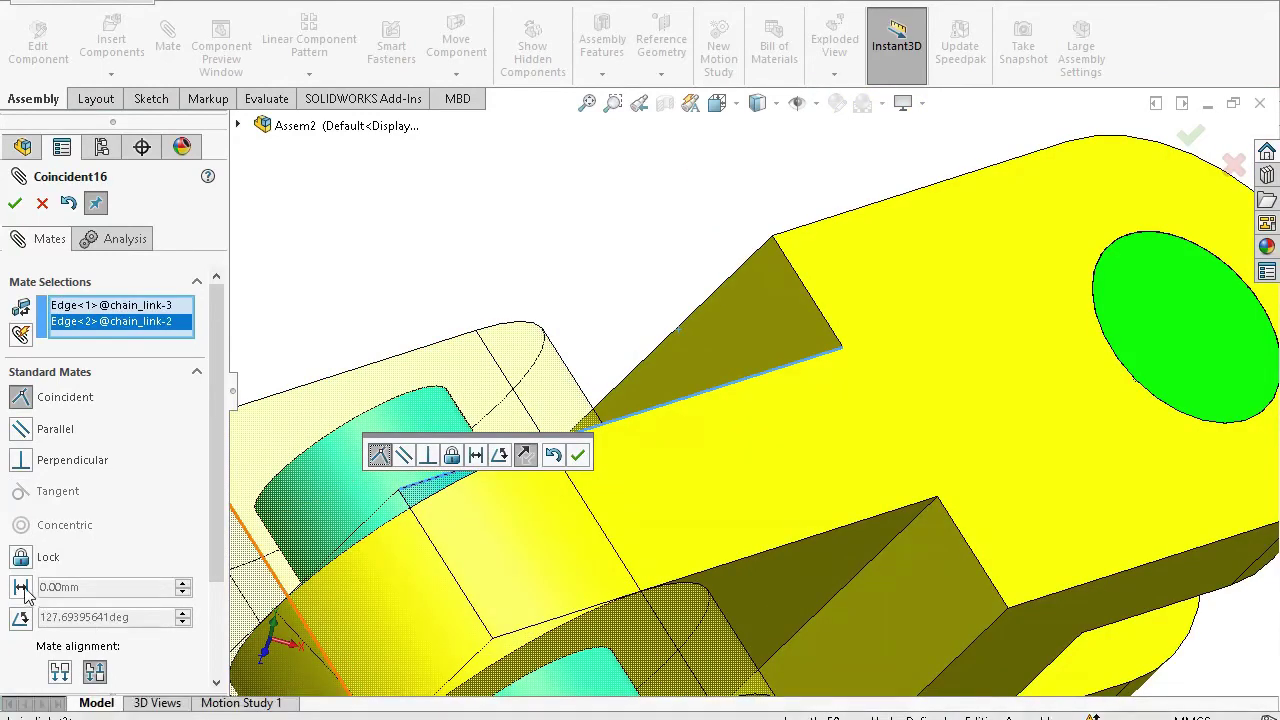
{"action": "left_click", "coordinate": [21, 619]}
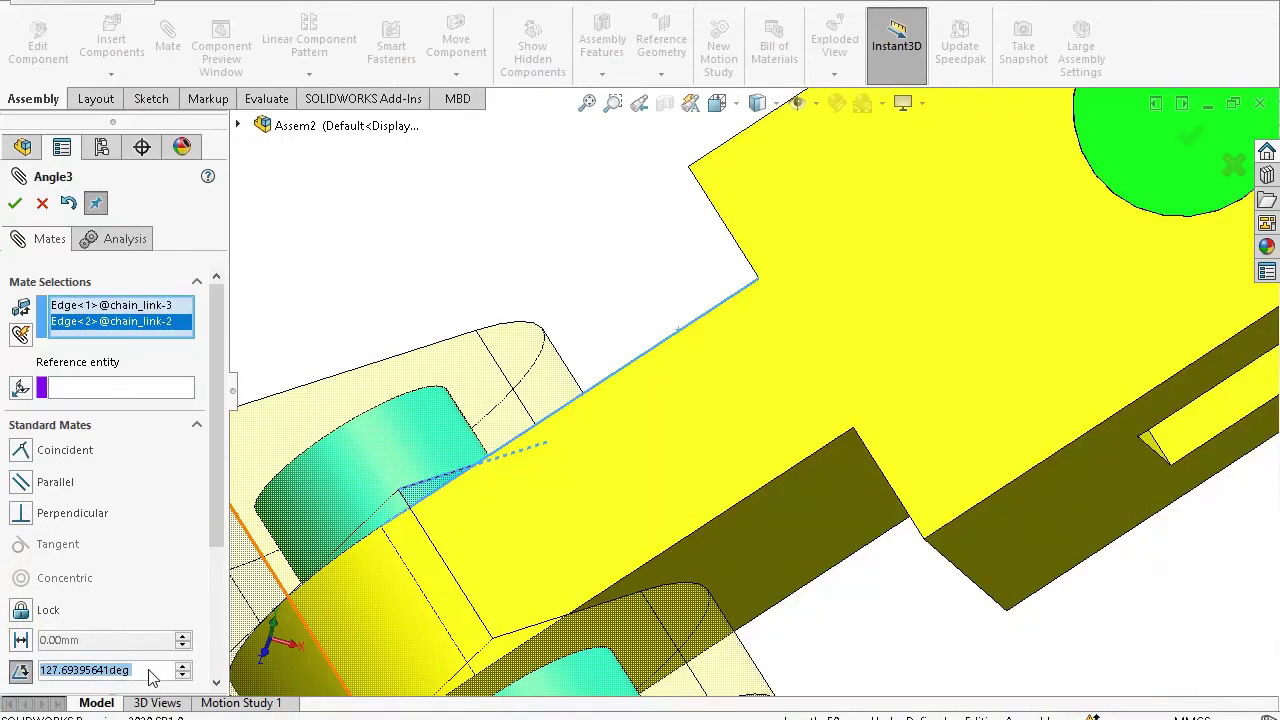
{"action": "type", "text": "130"}
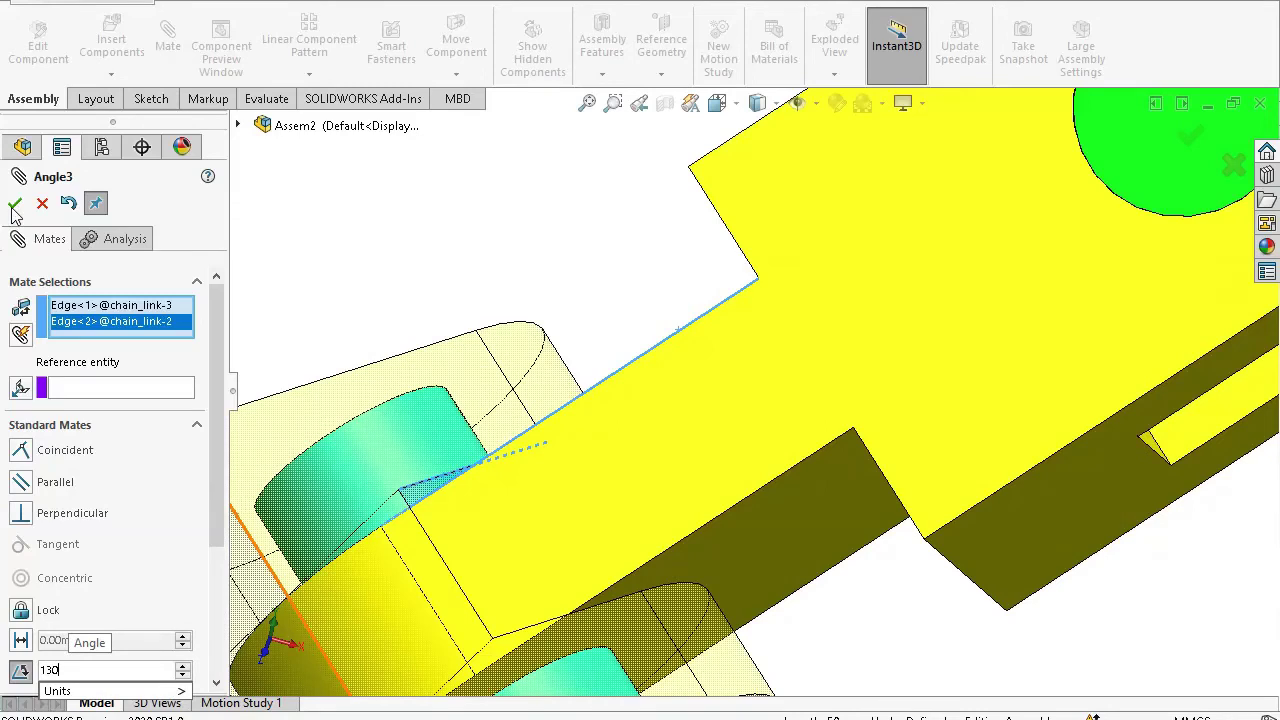
{"action": "key", "text": "Return"}
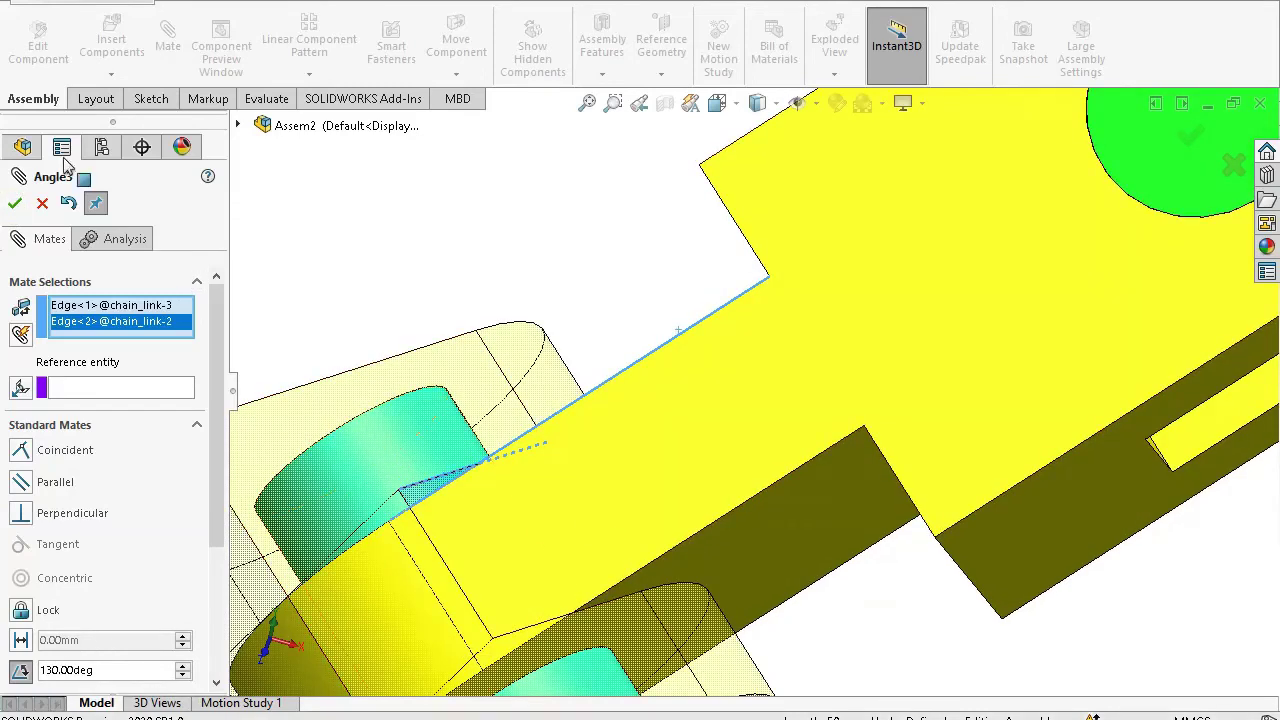
{"action": "left_click", "coordinate": [14, 203]}
{"action": "scroll", "coordinate": [667, 554], "scroll_direction": "up", "scroll_amount": 3}
{"action": "scroll", "coordinate": [667, 564], "scroll_direction": "up", "scroll_amount": 3}
{"action": "middle_click_drag", "start_coordinate": [643, 534], "coordinate": [510, 330]}
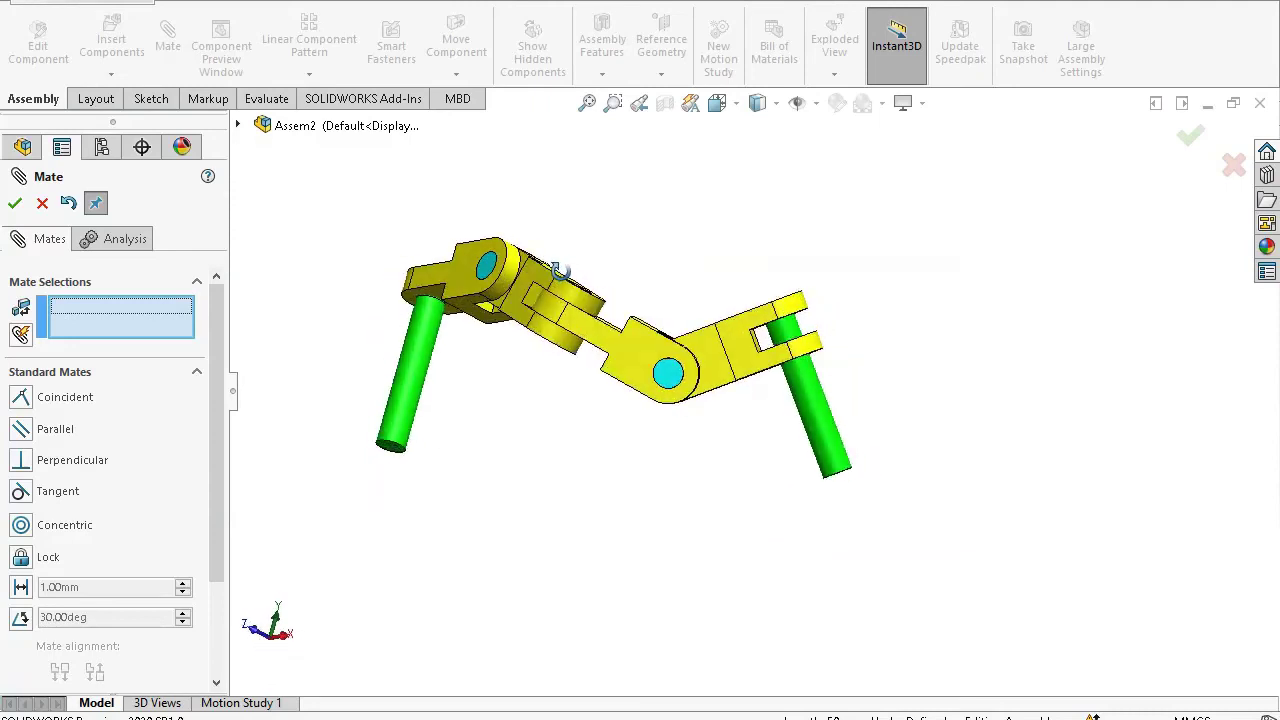
{"action": "scroll", "coordinate": [618, 436], "scroll_direction": "up", "scroll_amount": 5}
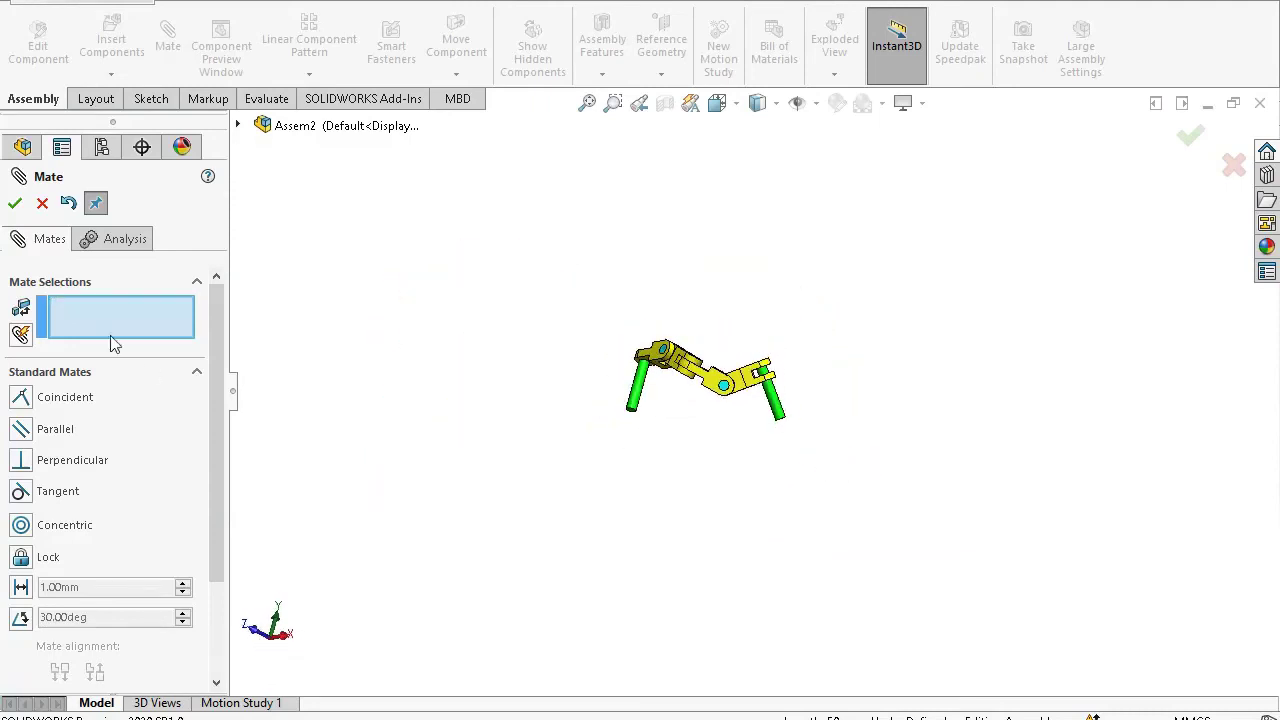
{"action": "left_click", "coordinate": [20, 201]}
View the assembly normal to long_pin<1>'s Front Plane and compare the link arrangement with the assembly figure in CSWASampleExam.pdf
{"action": "scroll", "coordinate": [87, 350], "scroll_direction": "up", "scroll_amount": 5}
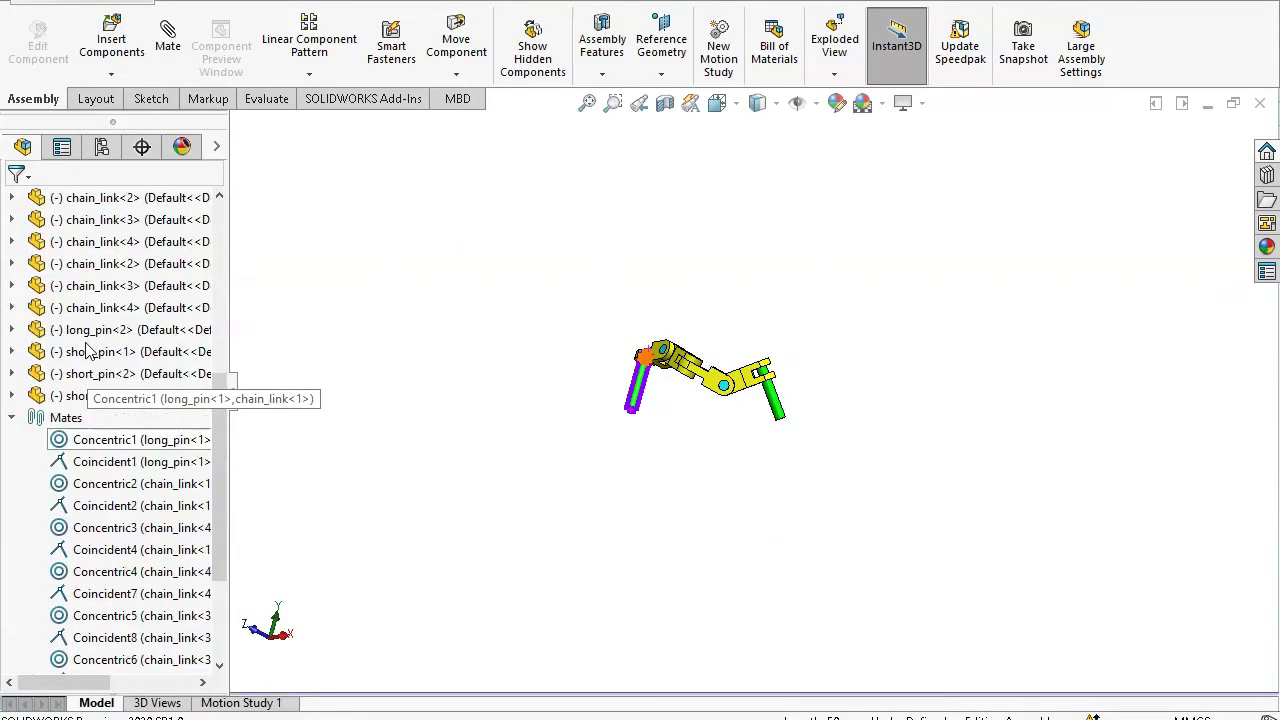
{"action": "left_click", "coordinate": [92, 396]}
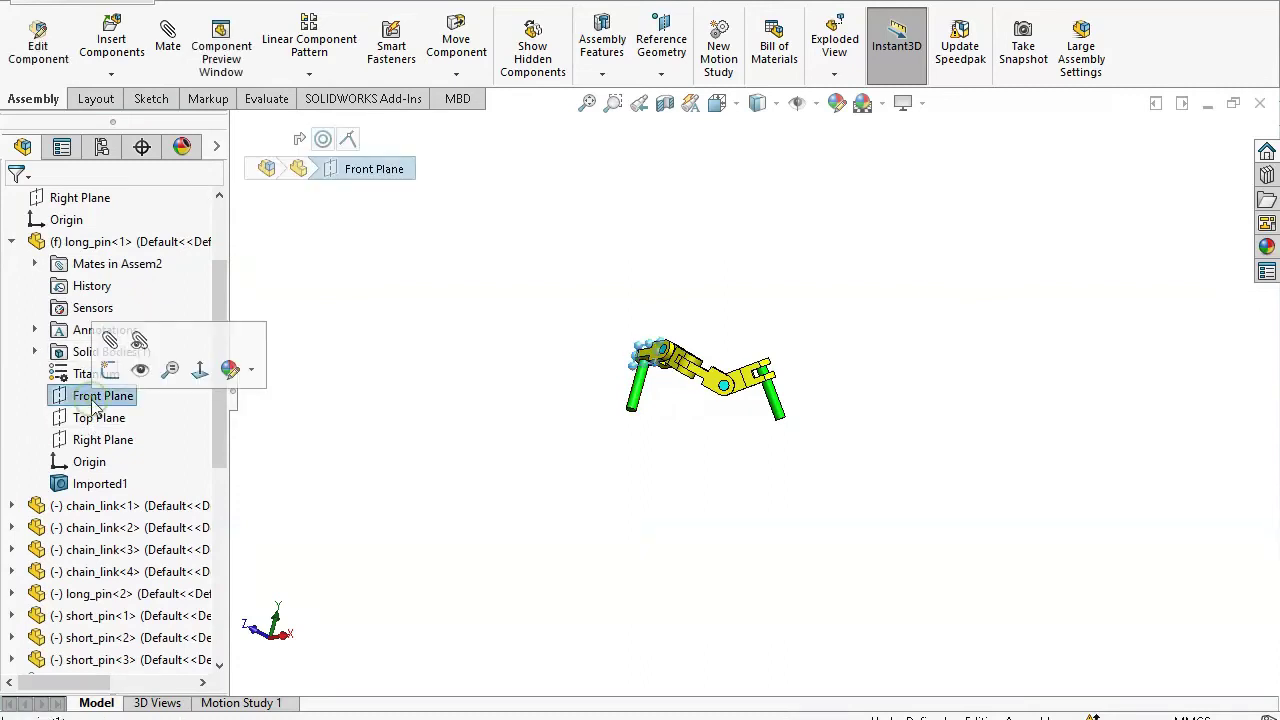
{"action": "left_click", "coordinate": [200, 370]}
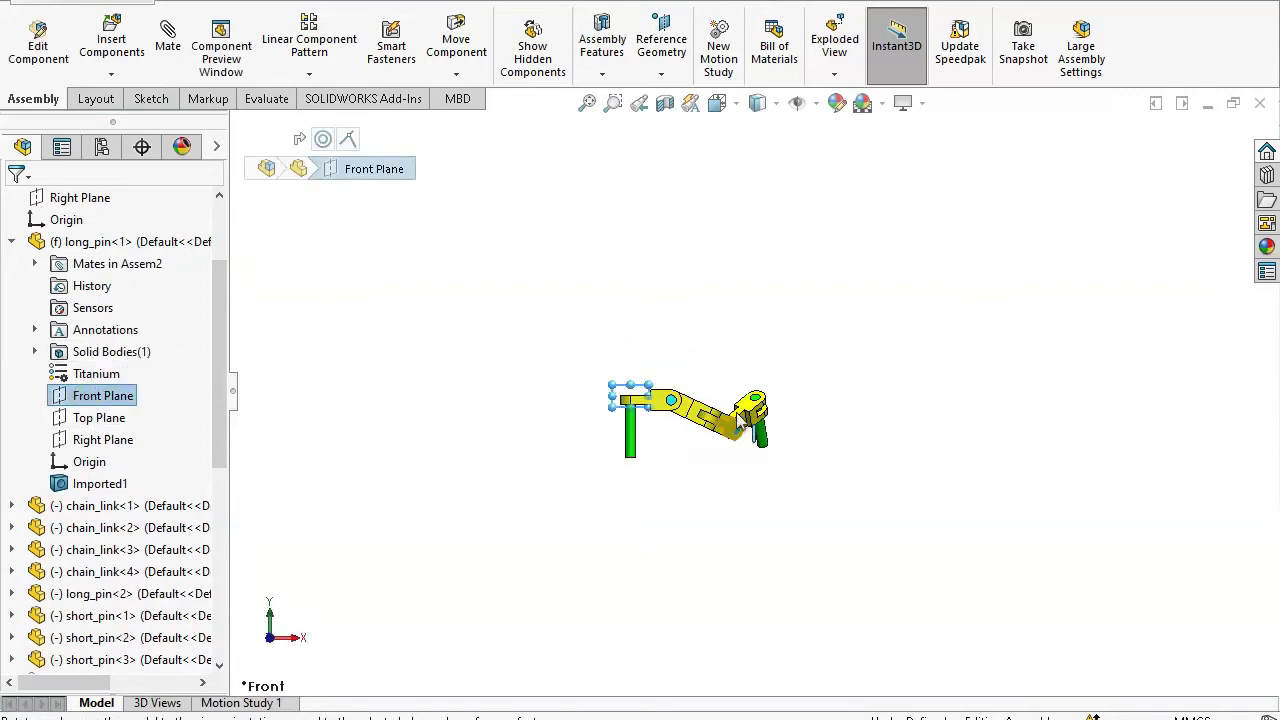
{"action": "scroll", "coordinate": [587, 402], "scroll_direction": "down", "scroll_amount": 3}
{"action": "scroll", "coordinate": [898, 380], "scroll_direction": "up", "scroll_amount": 2}
{"action": "left_click", "coordinate": [865, 354]}
{"action": "middle_click_drag", "start_coordinate": [865, 354], "coordinate": [846, 358]}
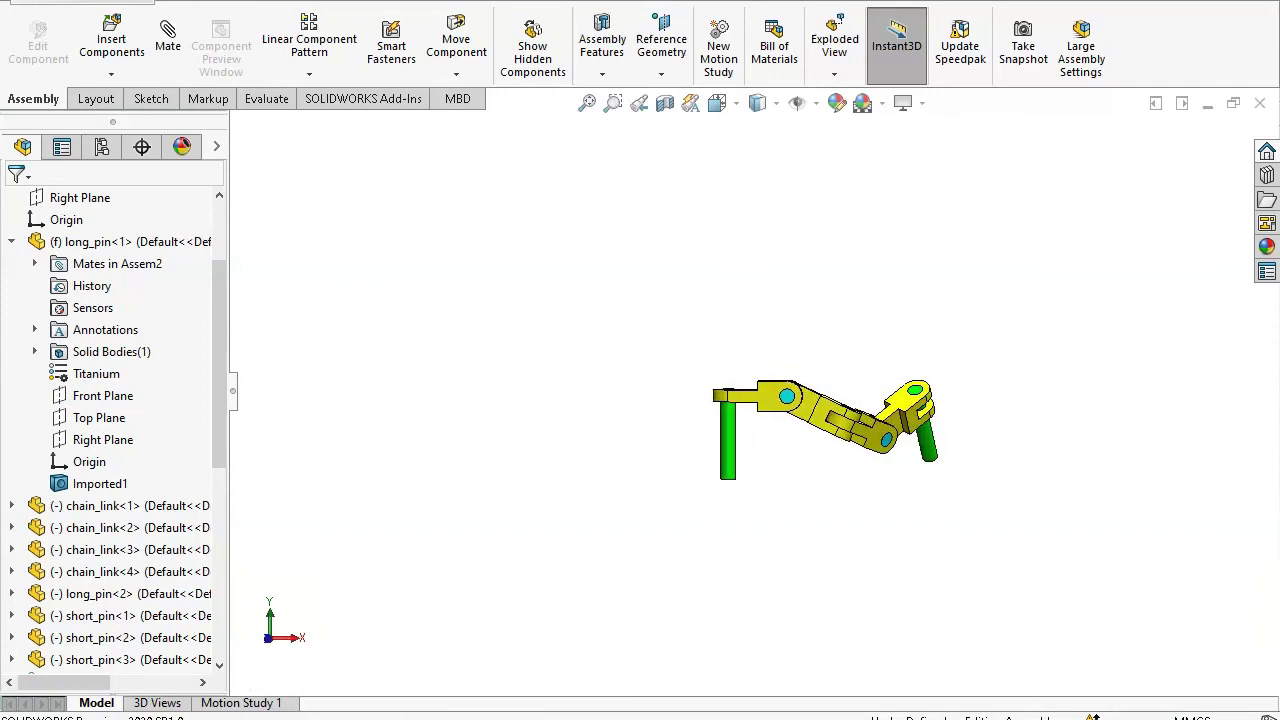
{"action": "key", "text": "alt+Tab"}
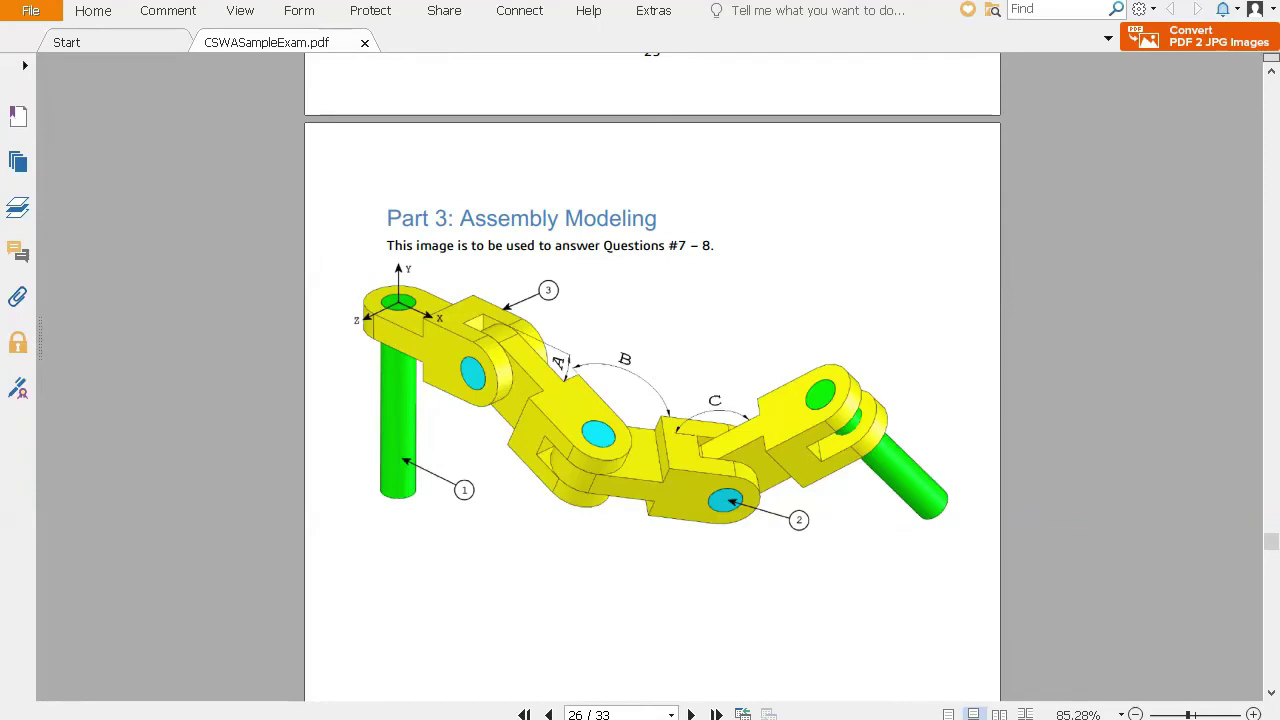
{"action": "key", "text": "alt+Tab"}
{"action": "middle_click_drag", "start_coordinate": [837, 392], "coordinate": [840, 450]}
{"action": "scroll", "coordinate": [811, 343], "scroll_direction": "down", "scroll_amount": 3}
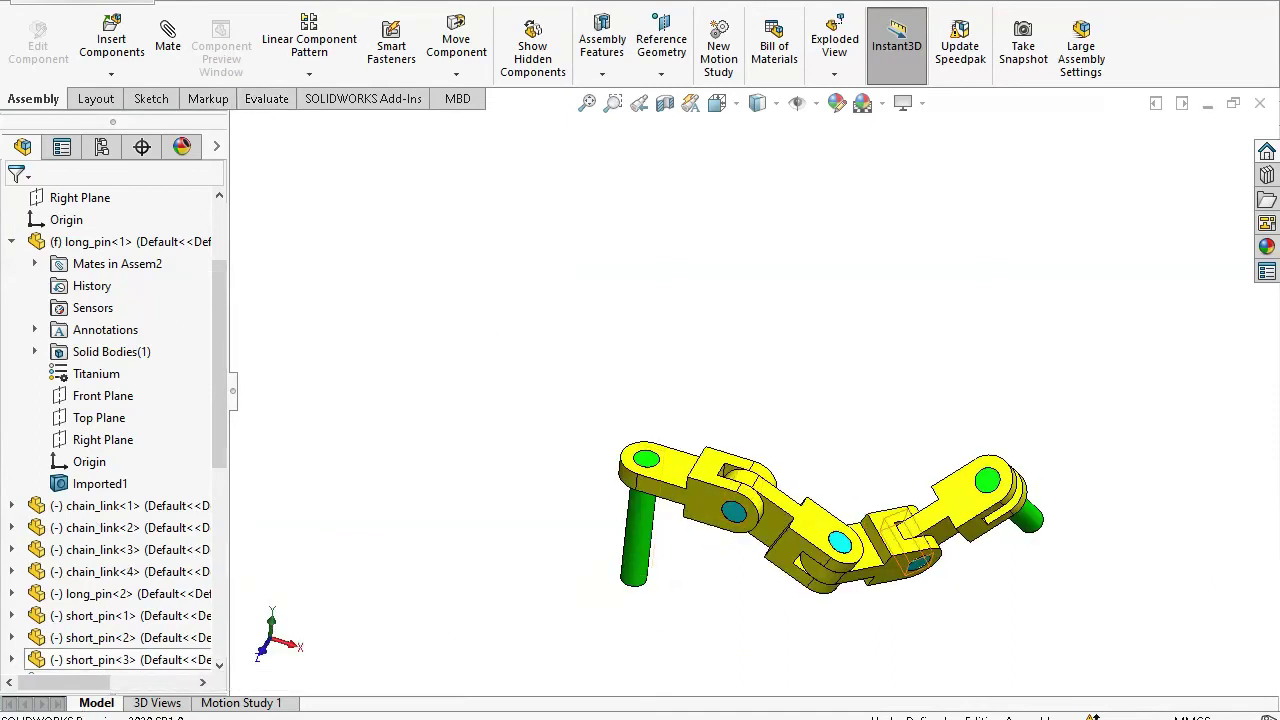
Look up question 7 in the answer key of CSWASampleExam.pdf and highlight option a) among the question's center of mass choices
{"action": "left_click", "coordinate": [325, 717]}
{"action": "scroll", "coordinate": [489, 555], "scroll_direction": "down", "scroll_amount": 8}
{"action": "scroll", "coordinate": [482, 568], "scroll_direction": "down", "scroll_amount": 15}
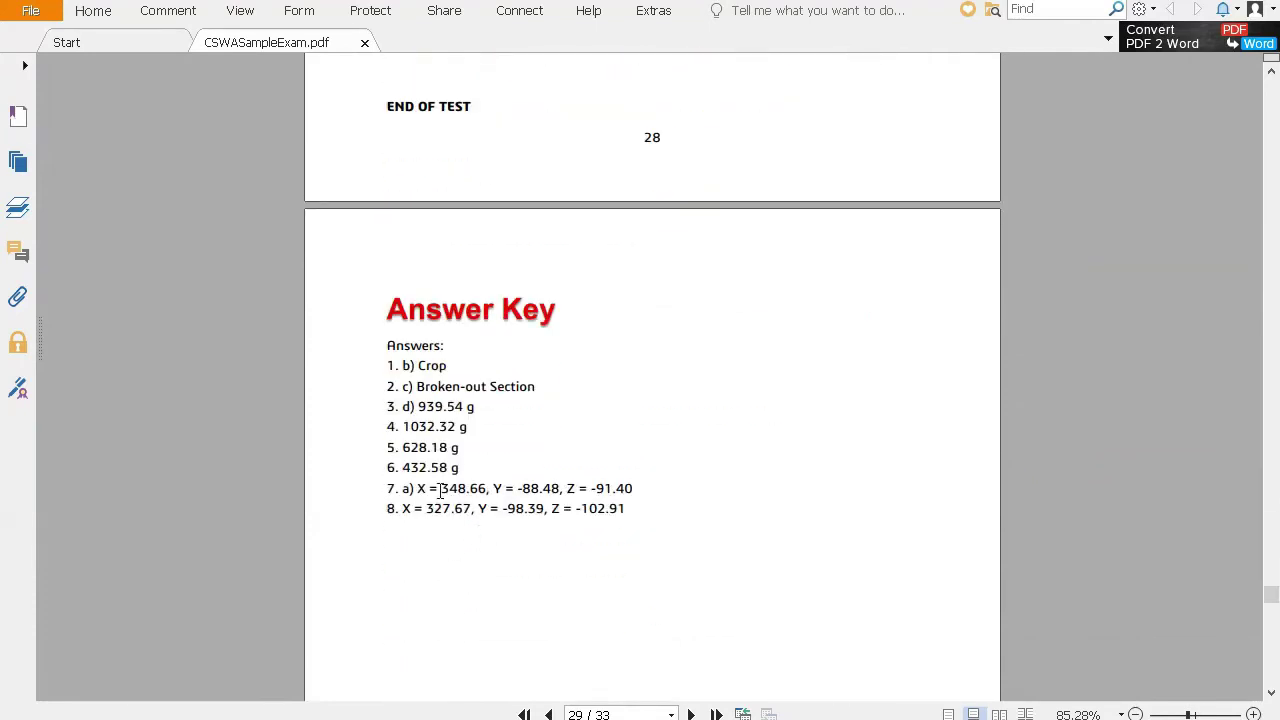
{"action": "scroll", "coordinate": [427, 489], "scroll_direction": "up", "scroll_amount": 2}
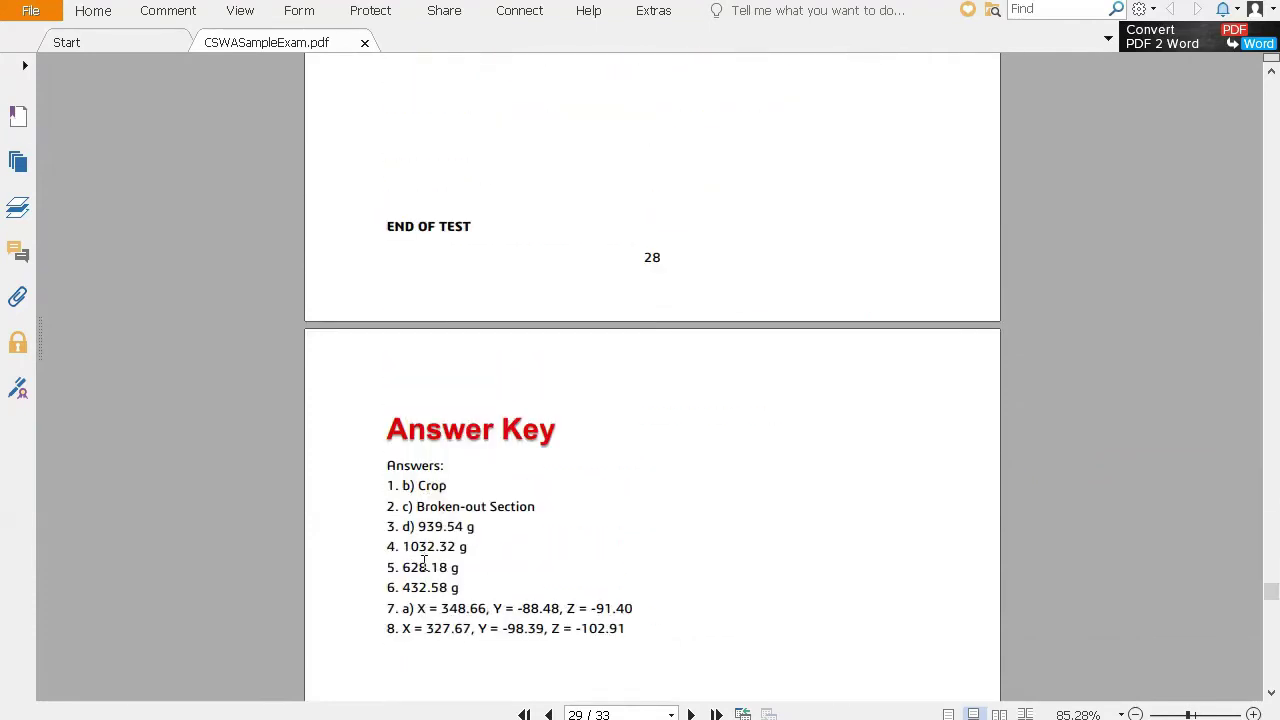
{"action": "scroll", "coordinate": [425, 602], "scroll_direction": "up", "scroll_amount": 15}
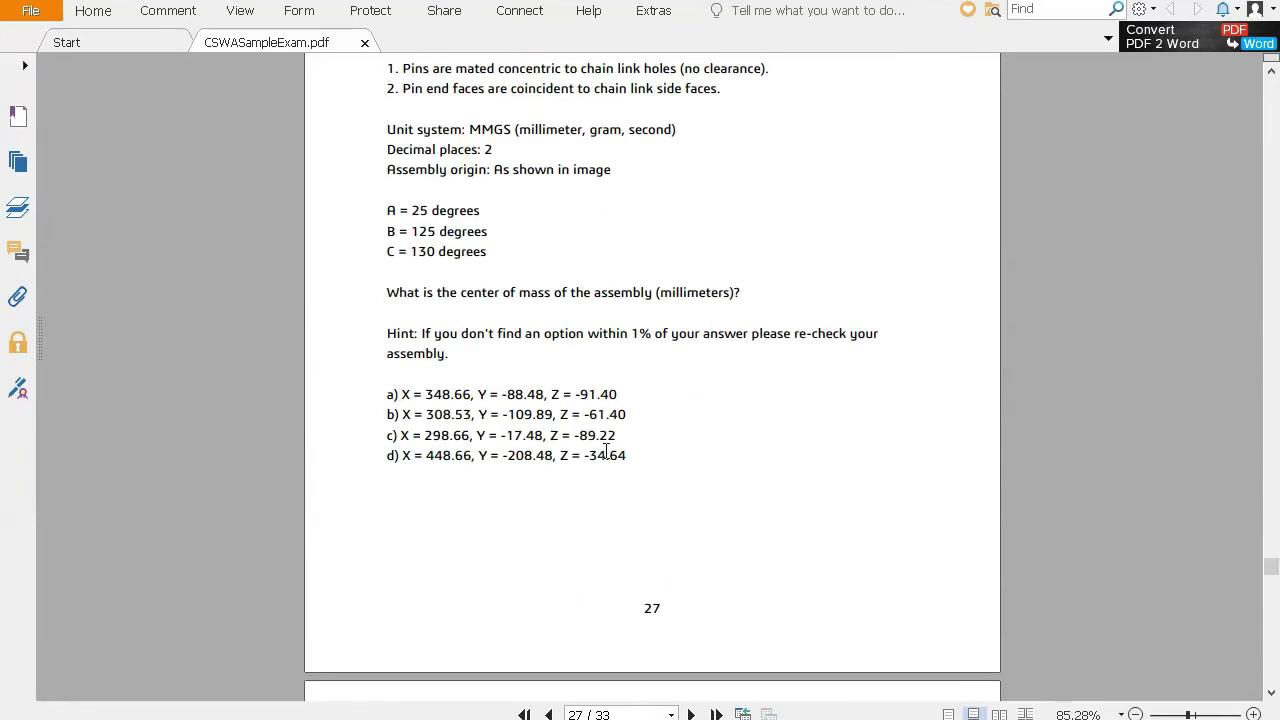
{"action": "left_click_drag", "start_coordinate": [624, 394], "coordinate": [394, 394]}
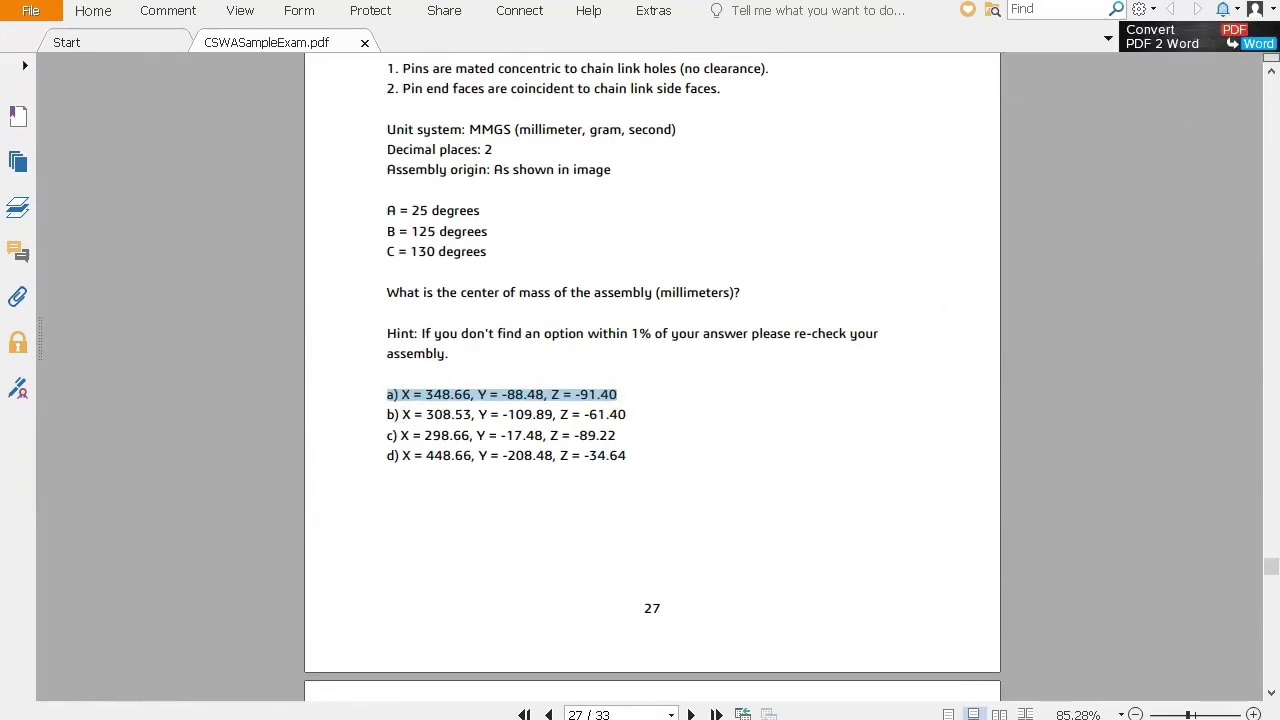
Switch back to SOLIDWORKS, evaluate the mass properties of the assembly, and highlight its center of mass coordinates
{"action": "left_click", "coordinate": [1170, 1]}
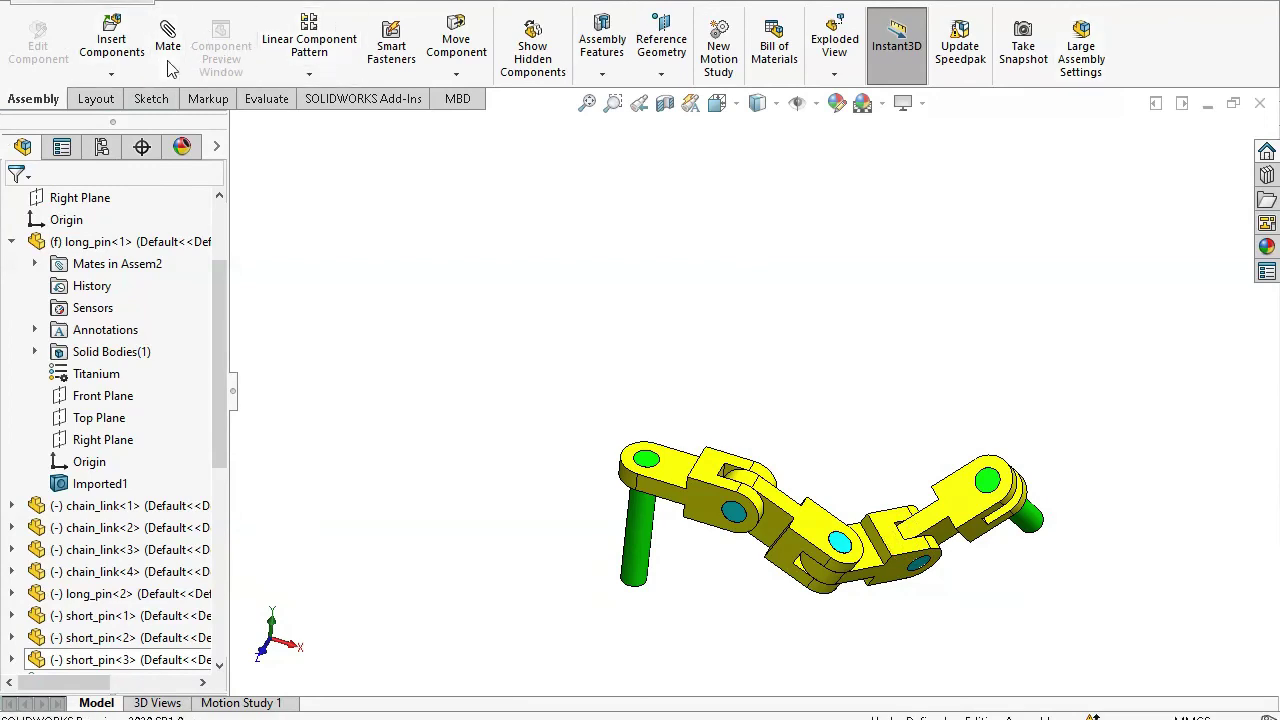
{"action": "left_click", "coordinate": [258, 99]}
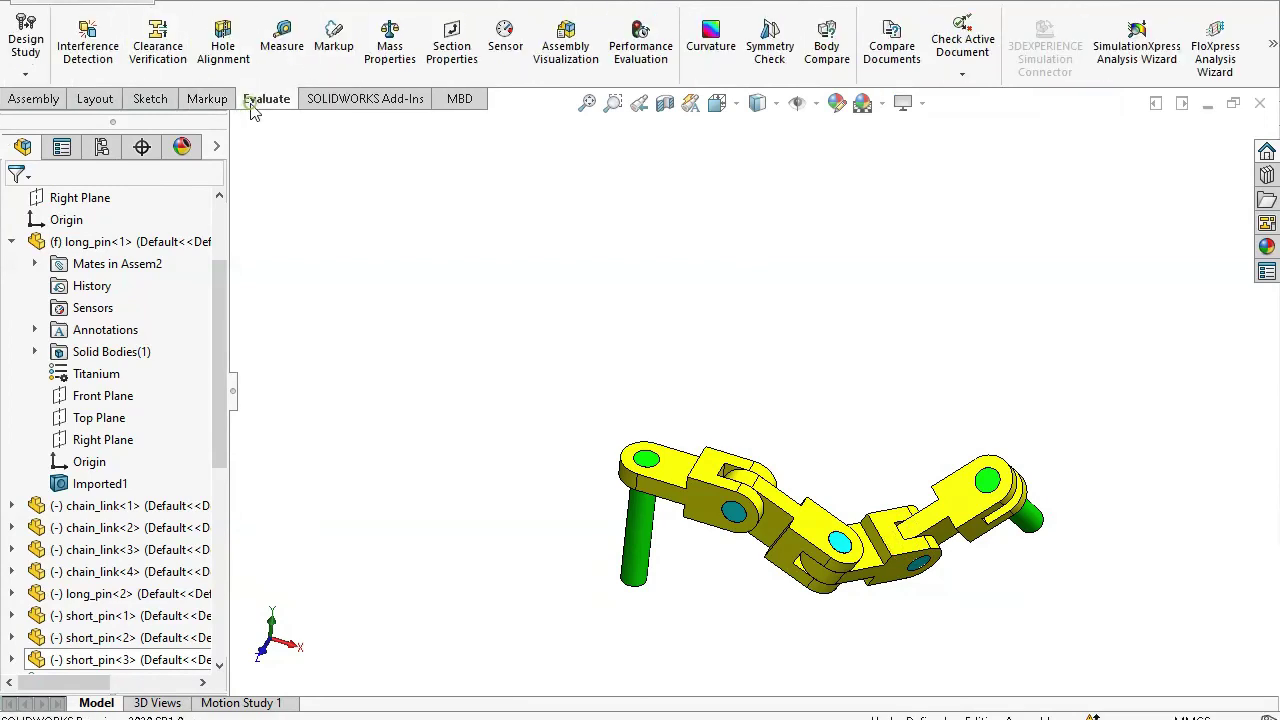
{"action": "left_click", "coordinate": [389, 45]}
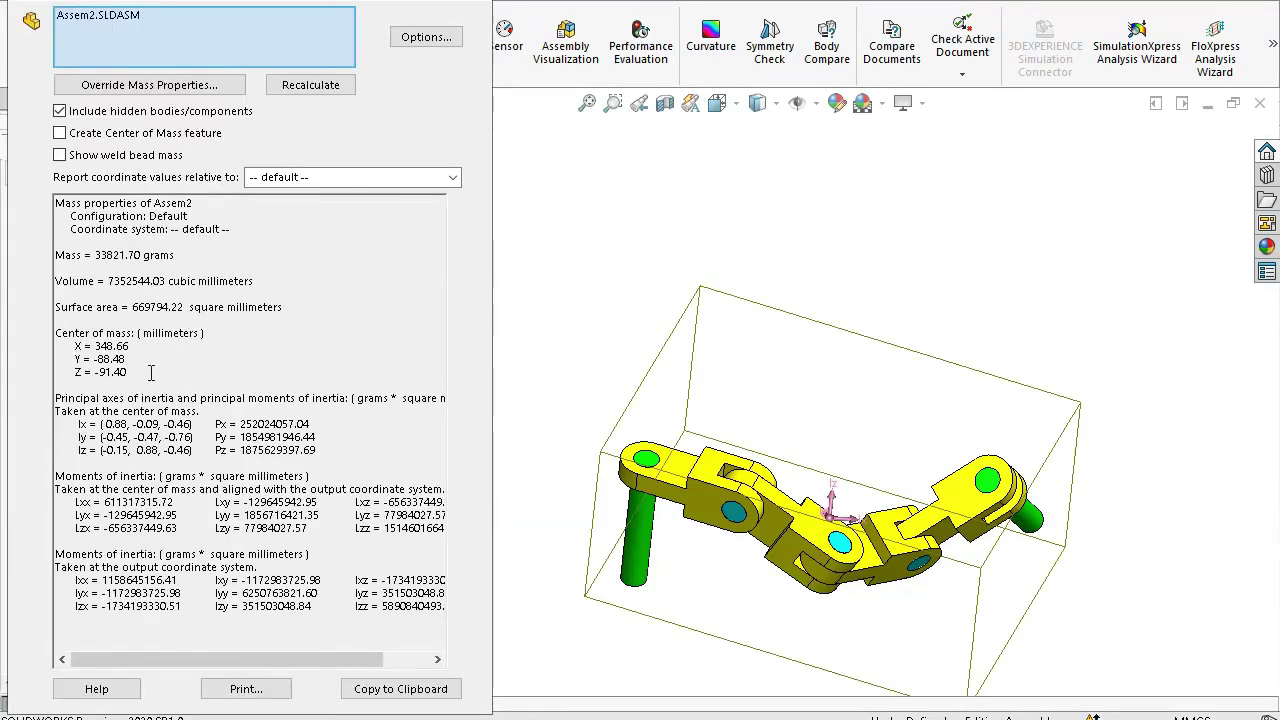
{"action": "left_click_drag", "start_coordinate": [72, 346], "coordinate": [138, 377]}
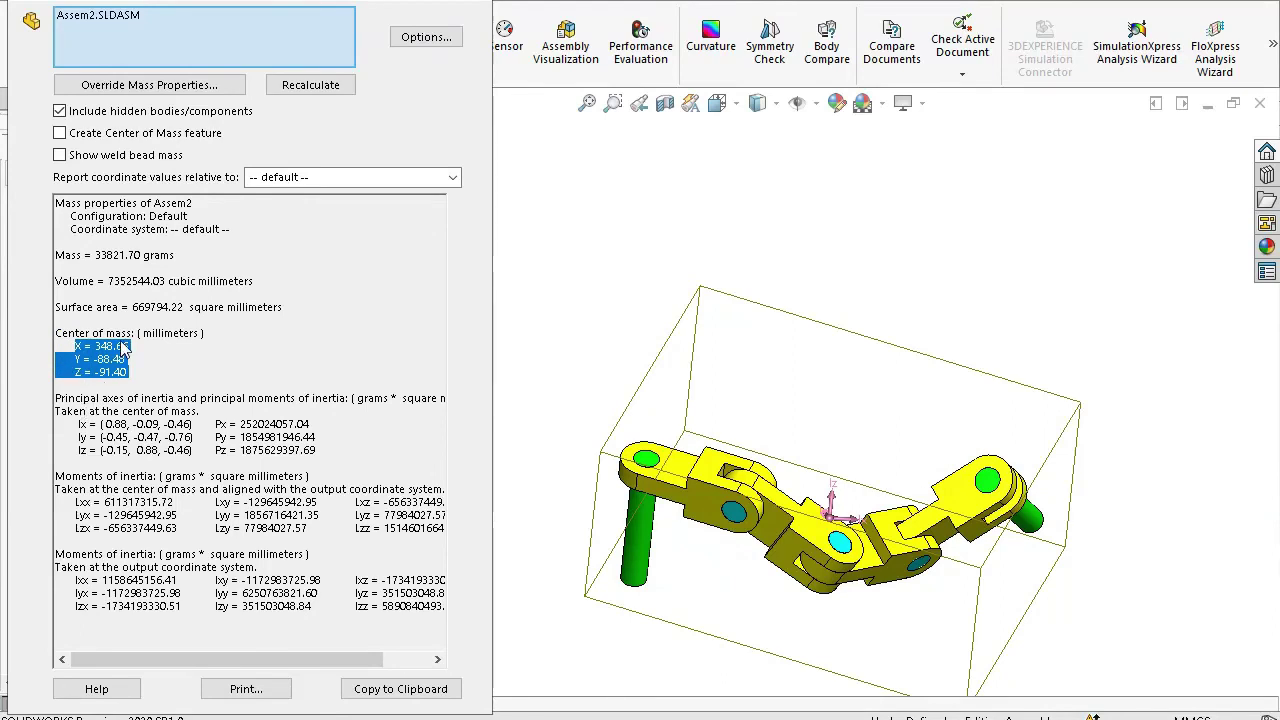
Compare the assembly's center of mass with option a) in CSWASampleExam.pdf, and close the mass properties report
{"action": "mouse_move", "coordinate": [270, 719]}
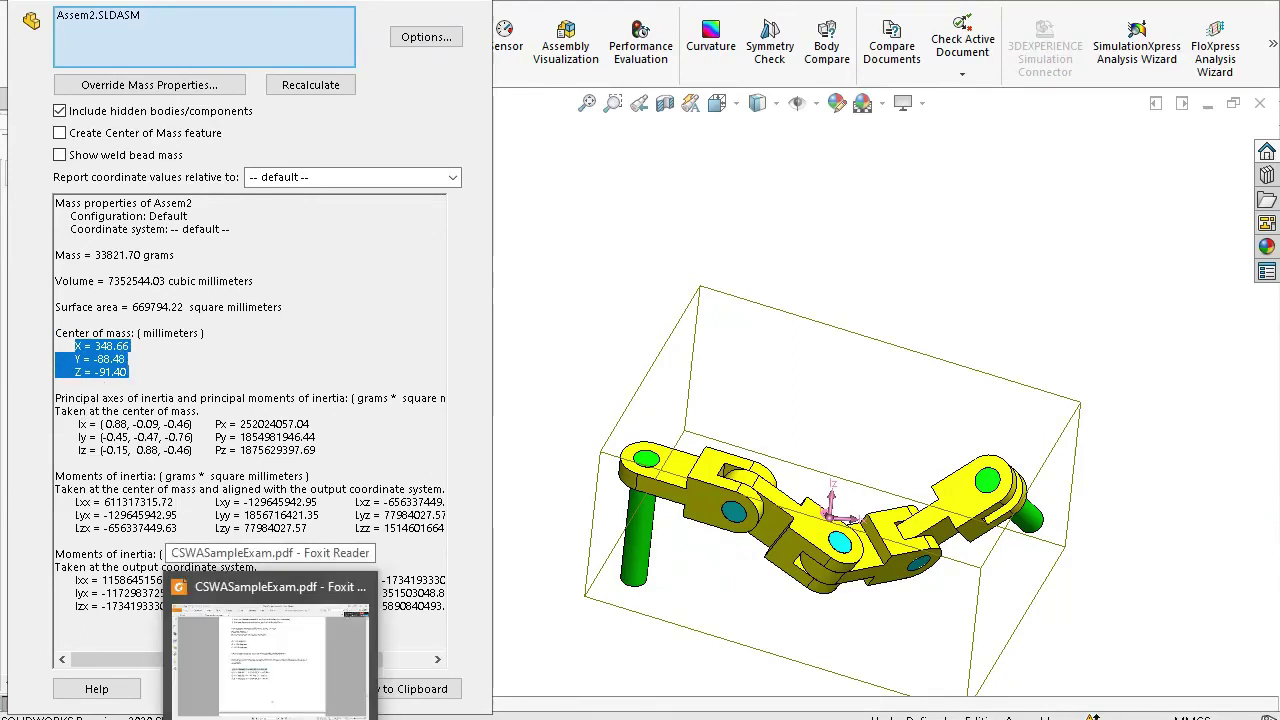
{"action": "left_click", "coordinate": [270, 655]}
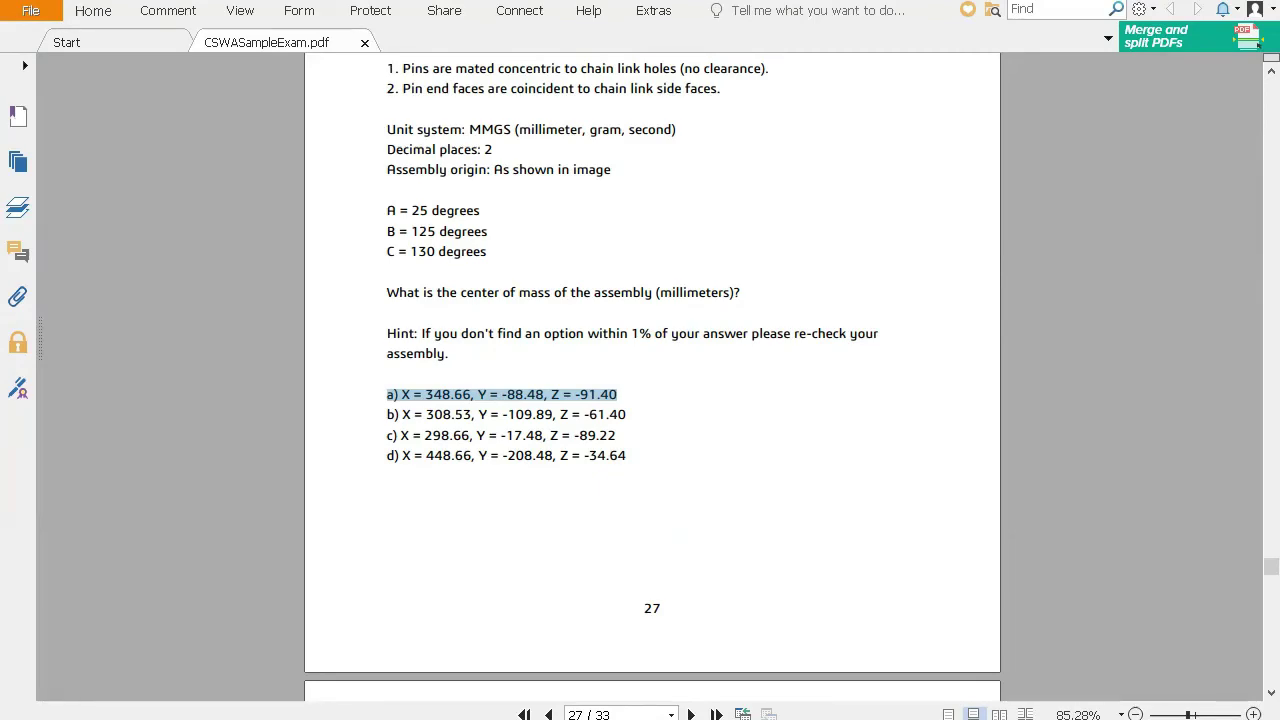
{"action": "key", "text": "alt+Tab"}
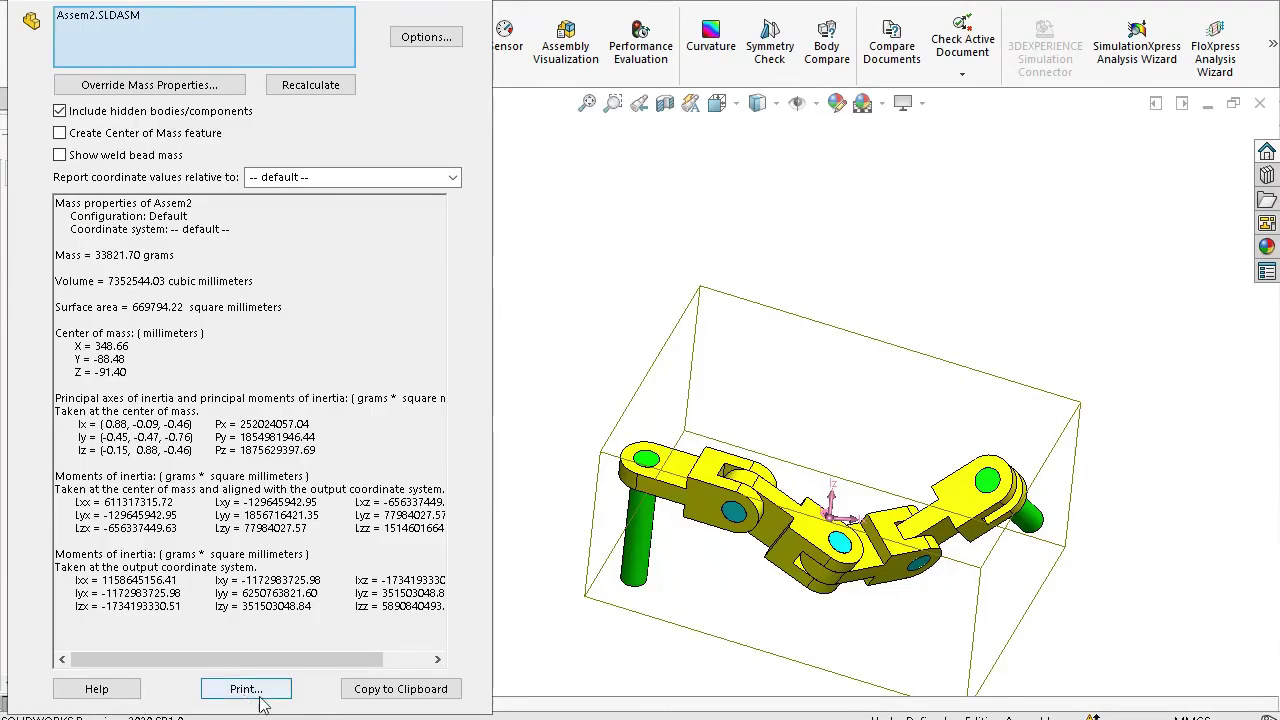
{"action": "key", "text": "alt+Tab"}
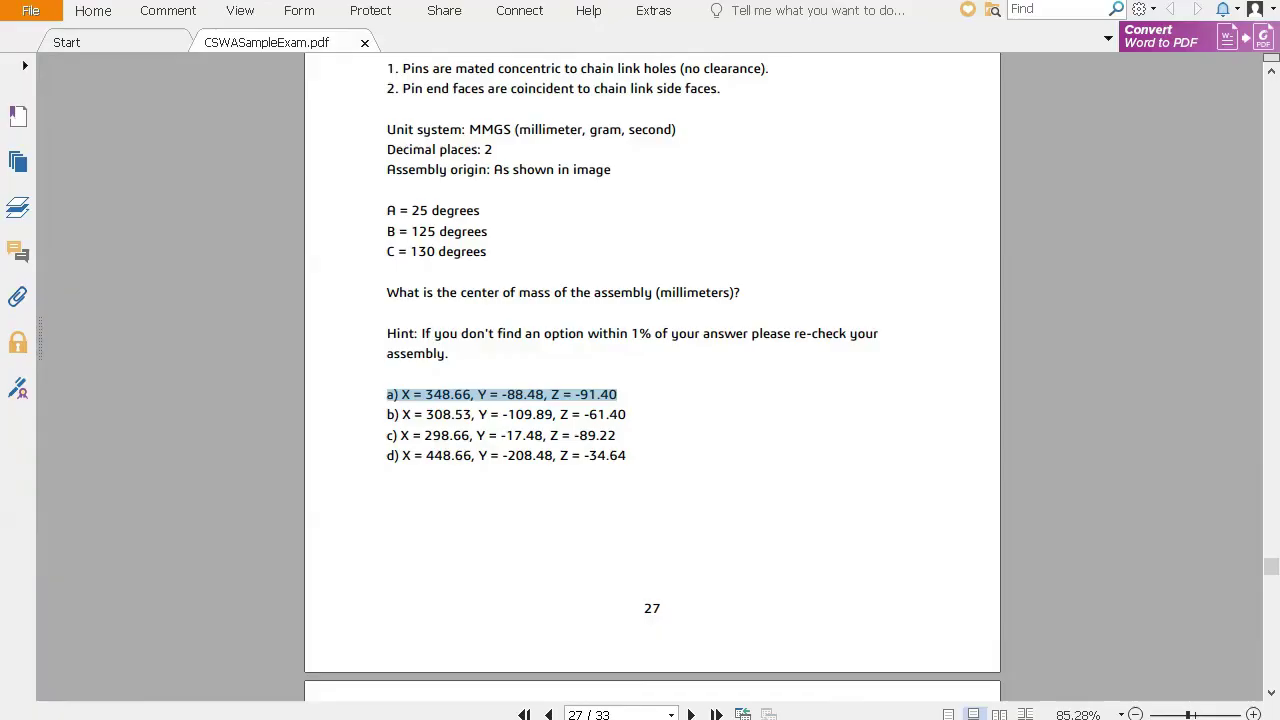
{"action": "key", "text": "alt+Tab"}
{"action": "key", "text": "Escape"}
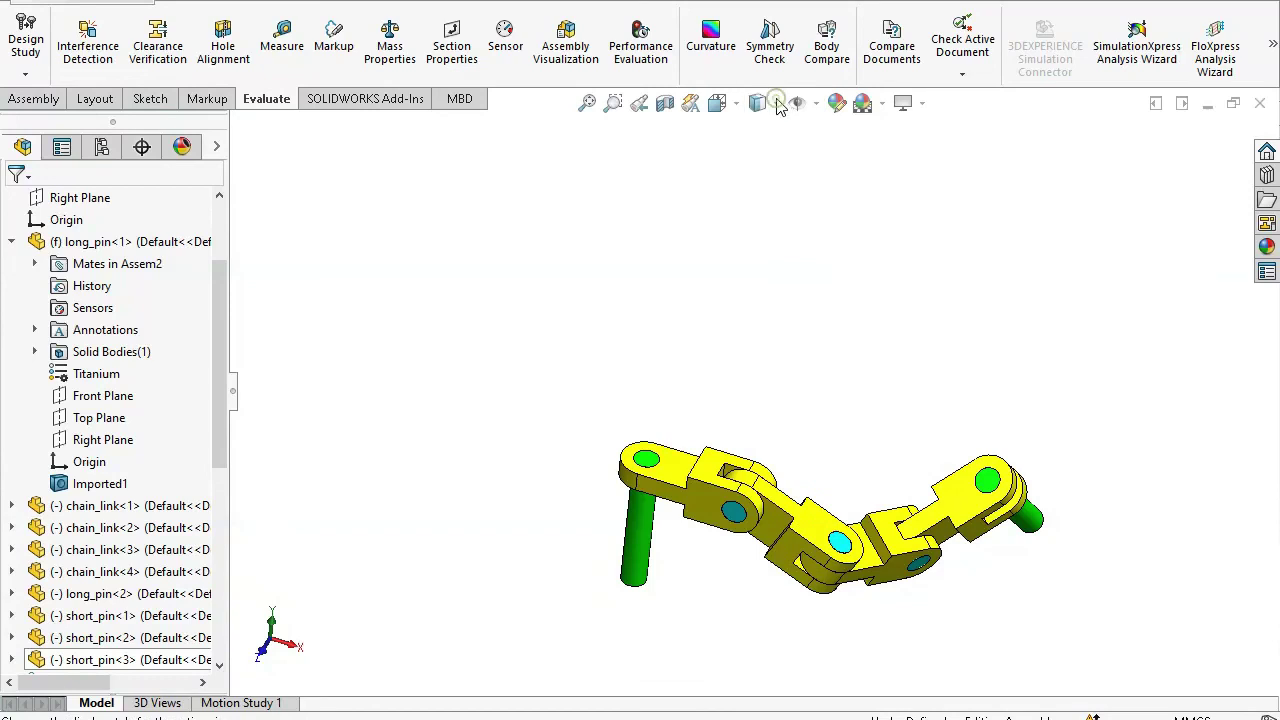
Show the assembly in isometric view and compare it with the Part 3 assembly figure in CSWASampleExam.pdf
{"action": "left_click", "coordinate": [736, 105]}
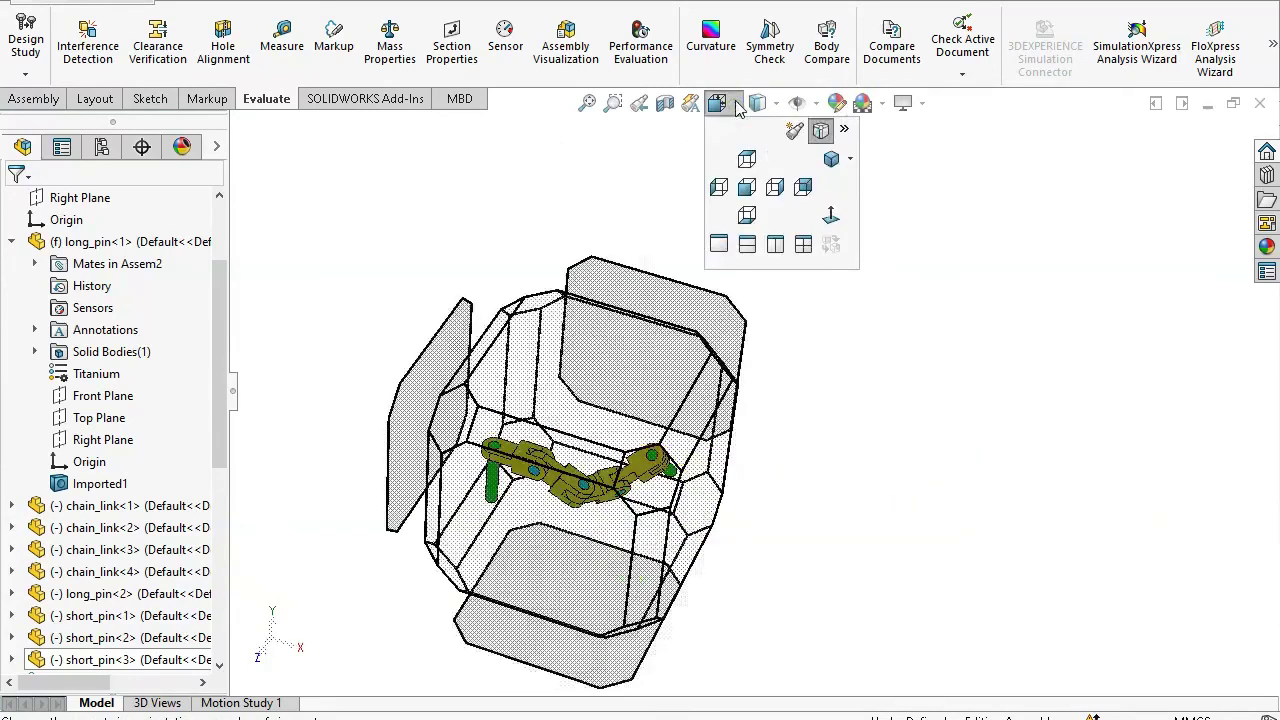
{"action": "left_click", "coordinate": [850, 159]}
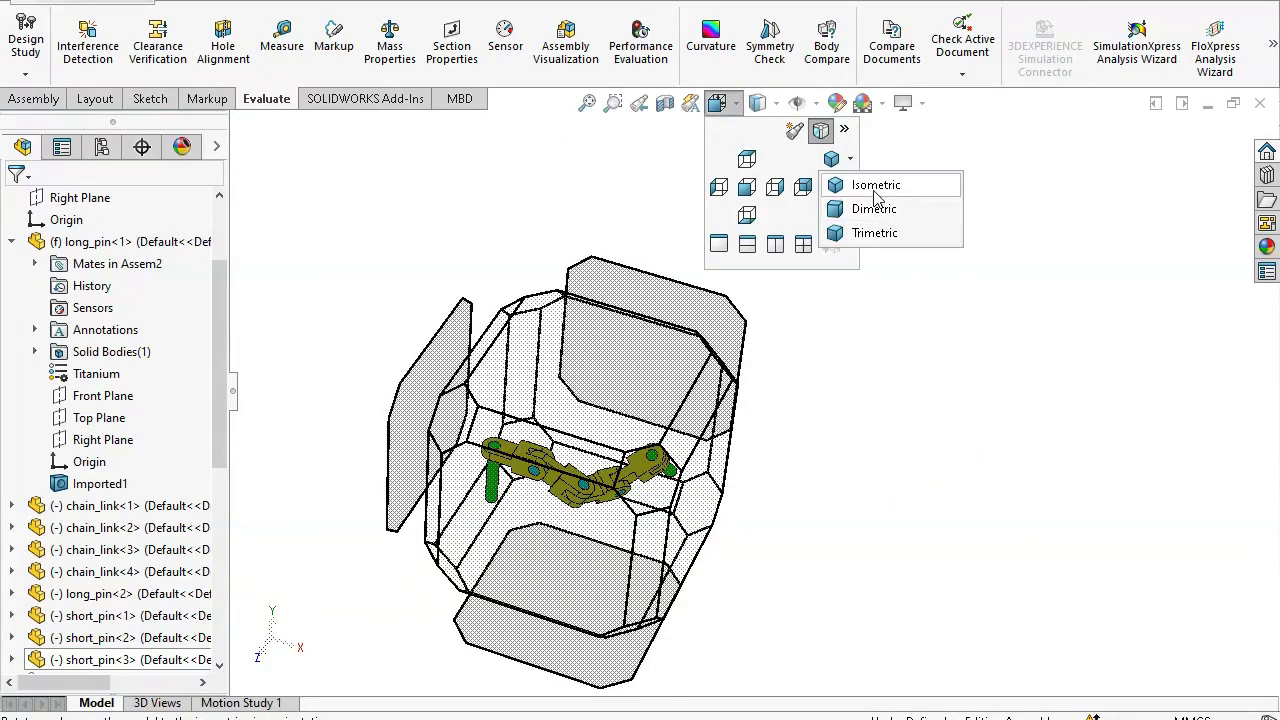
{"action": "left_click", "coordinate": [873, 186]}
{"action": "scroll", "coordinate": [794, 346], "scroll_direction": "down", "scroll_amount": 3}
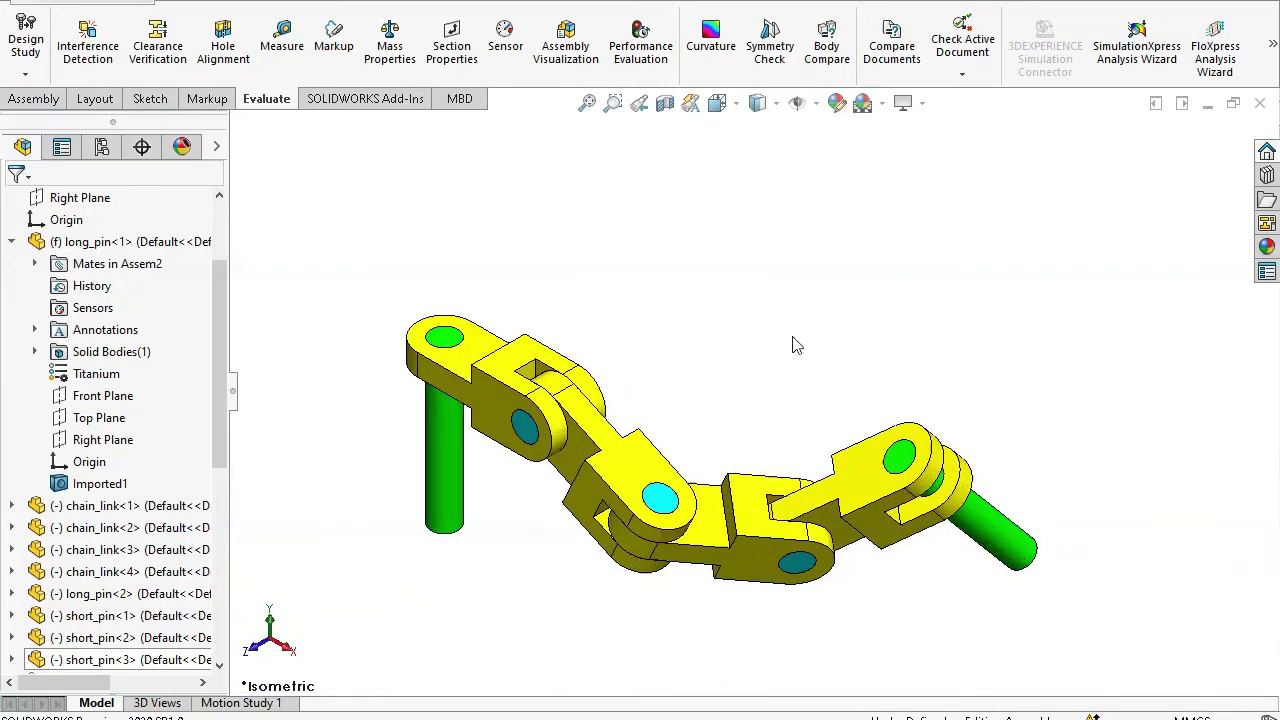
{"action": "scroll", "coordinate": [674, 443], "scroll_direction": "down", "scroll_amount": 3}
{"action": "scroll", "coordinate": [674, 443], "scroll_direction": "up", "scroll_amount": 2}
{"action": "scroll", "coordinate": [755, 638], "scroll_direction": "down", "scroll_amount": 2}
{"action": "scroll", "coordinate": [755, 638], "scroll_direction": "down", "scroll_amount": 1}
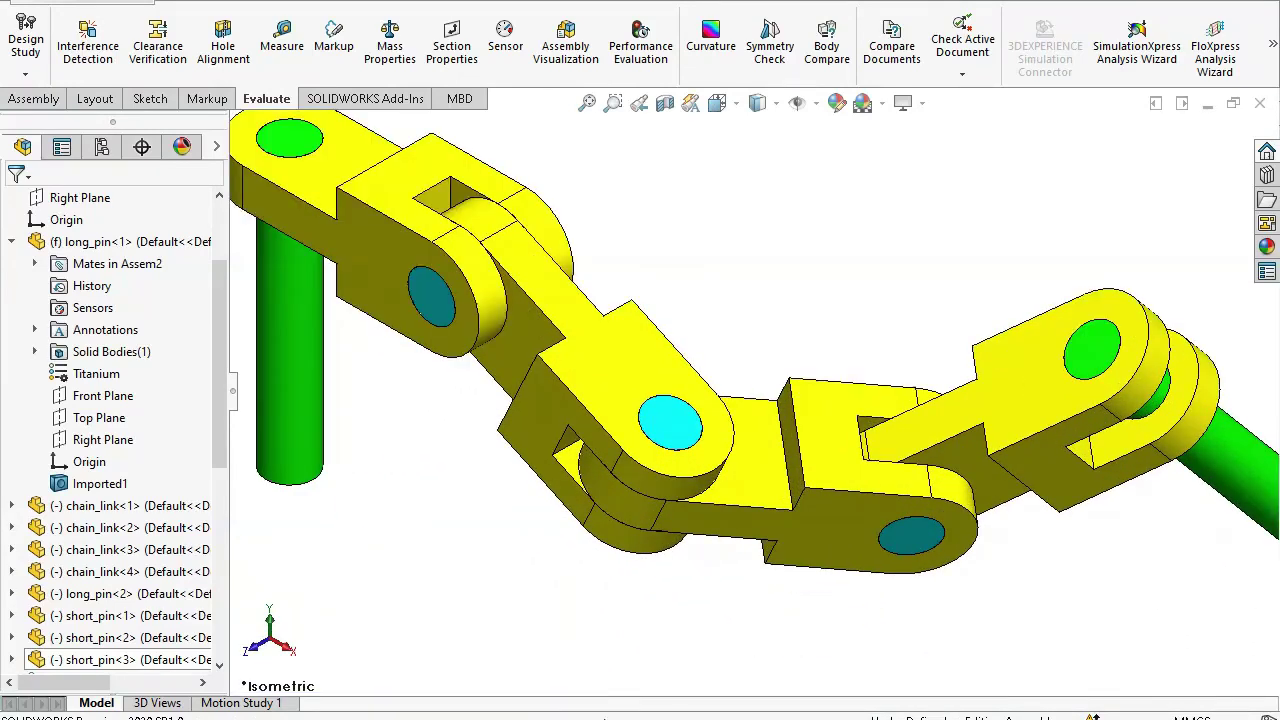
{"action": "scroll", "coordinate": [550, 543], "scroll_direction": "up", "scroll_amount": 3}
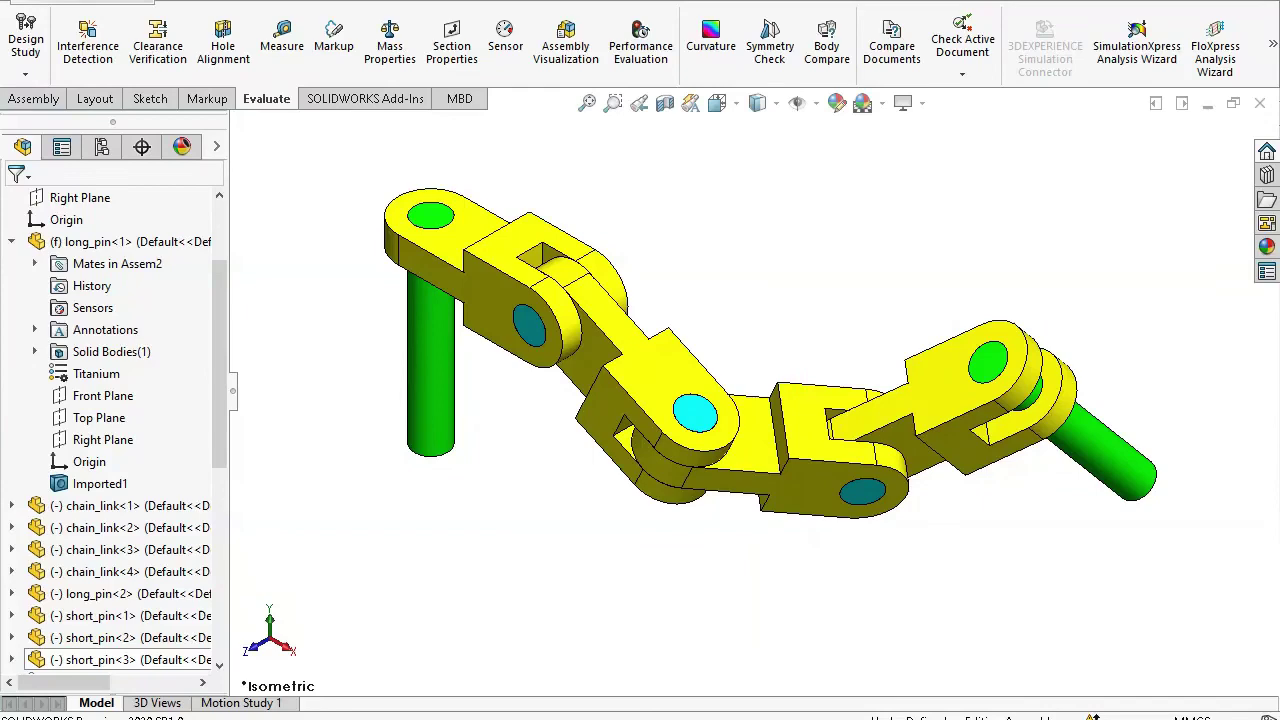
{"action": "key", "text": "alt+Tab"}
{"action": "scroll", "coordinate": [600, 494], "scroll_direction": "up", "scroll_amount": 10}
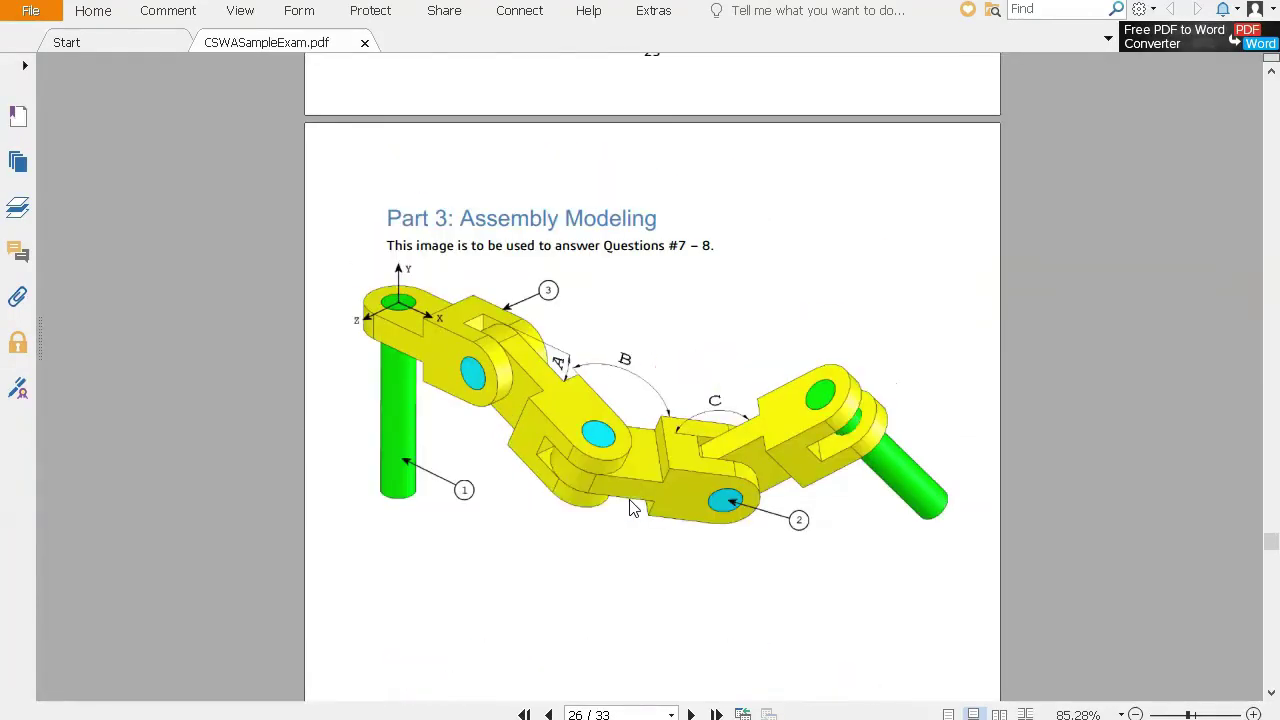
{"action": "key", "text": "alt+Tab"}
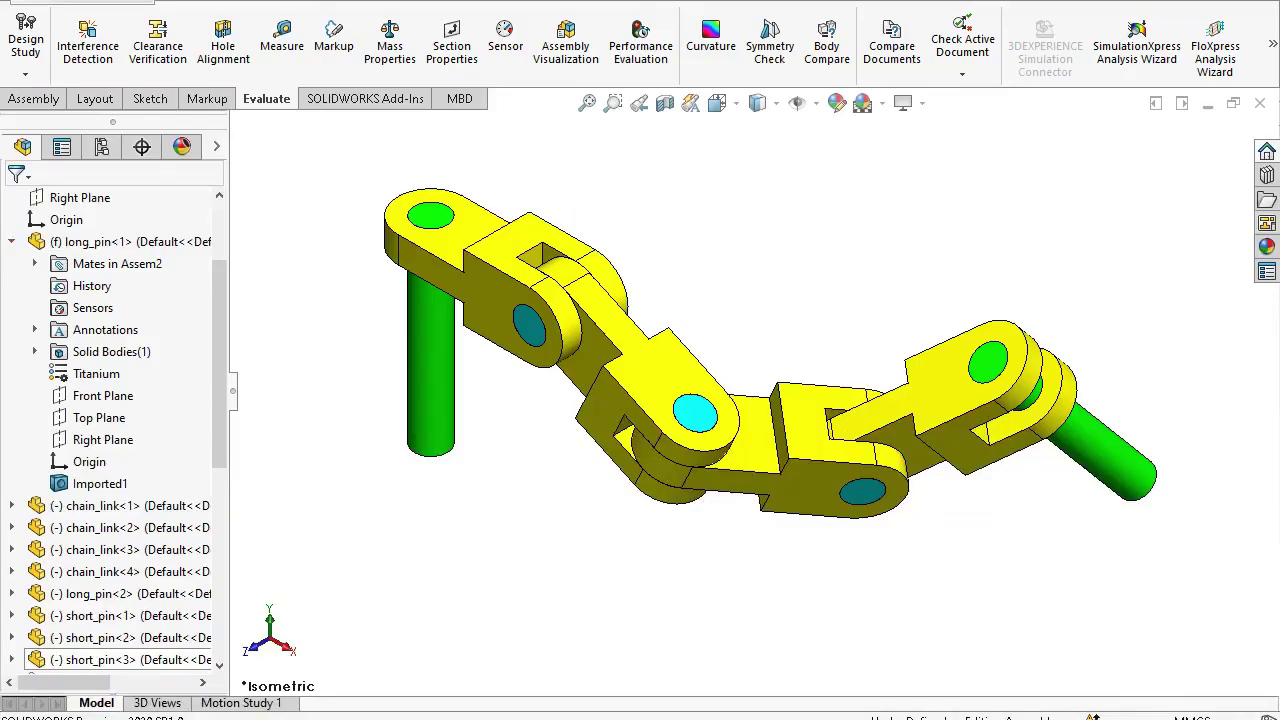